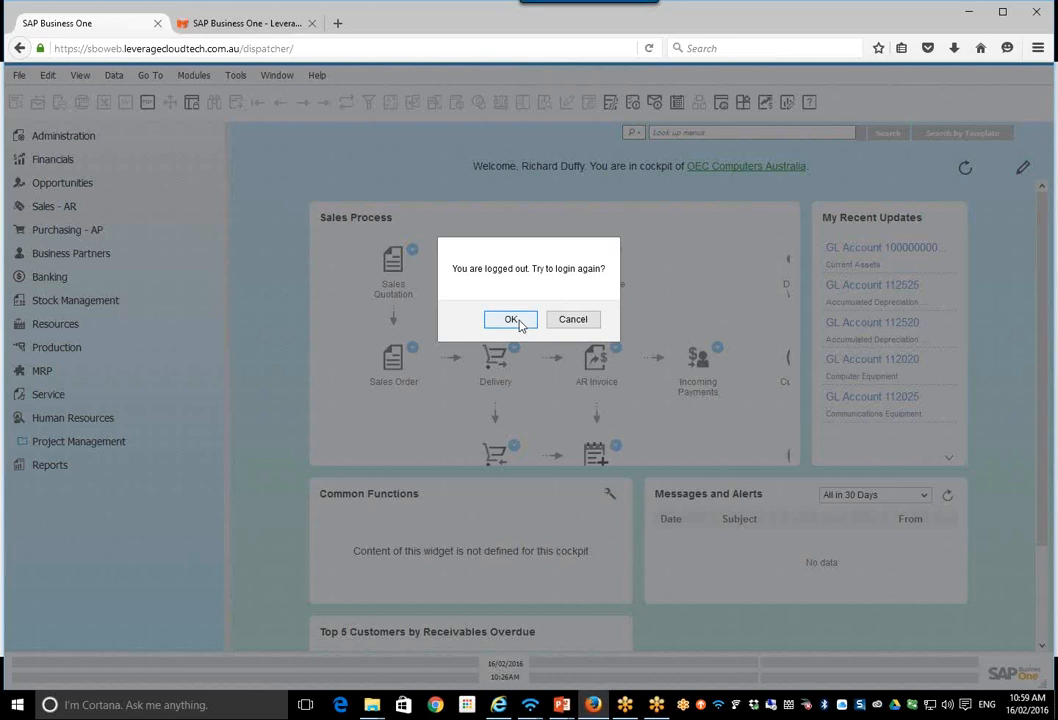
Step: Reconnect the logged-out SAP Business One session and exit the application, confirming that all open windows are closed
click(518, 325)
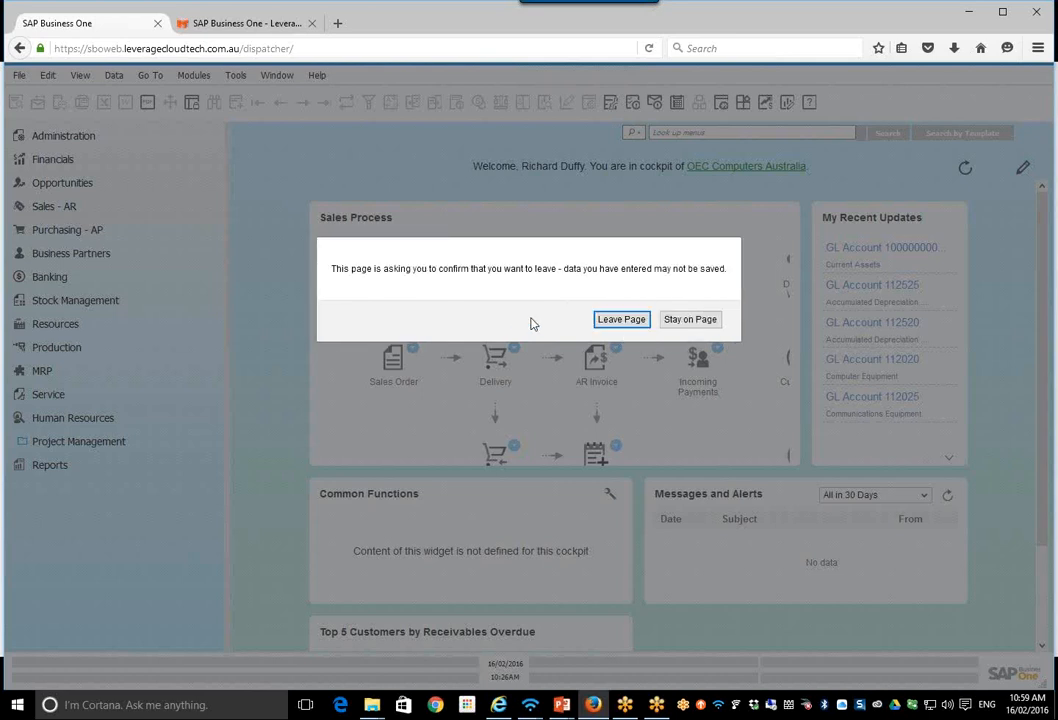
click(617, 320)
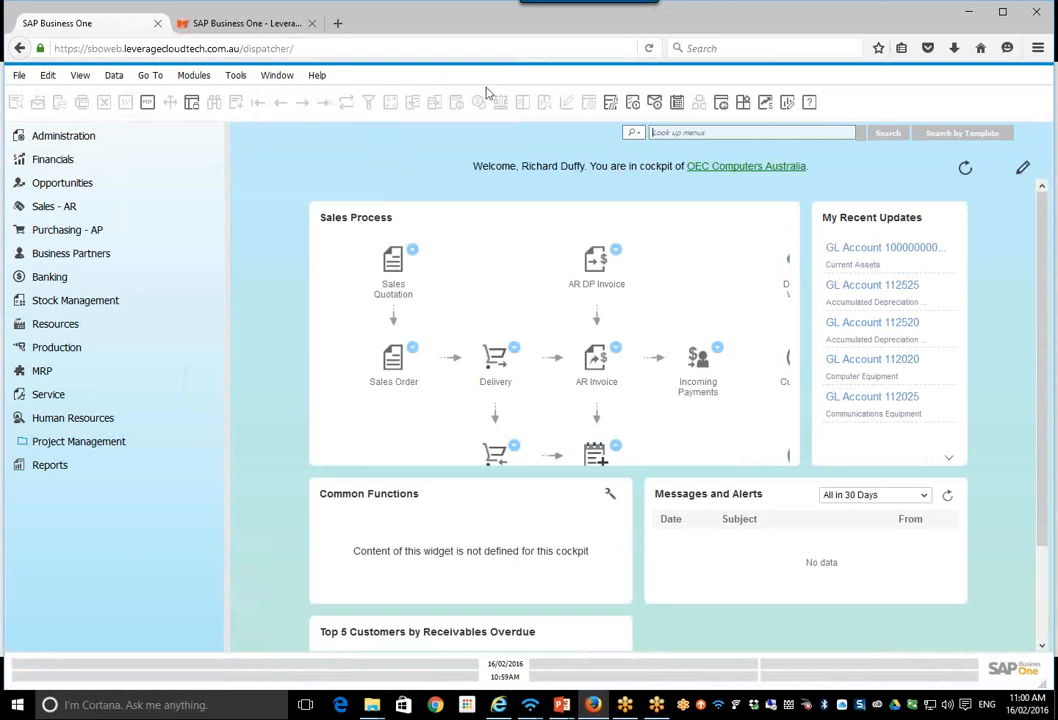
click(17, 77)
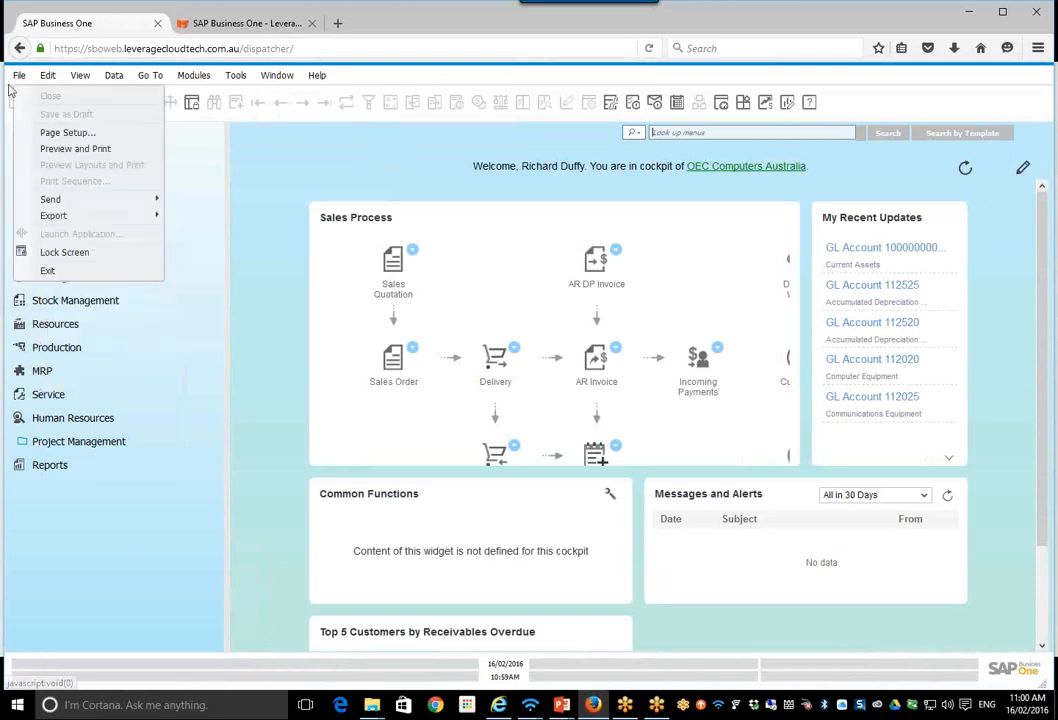
click(50, 276)
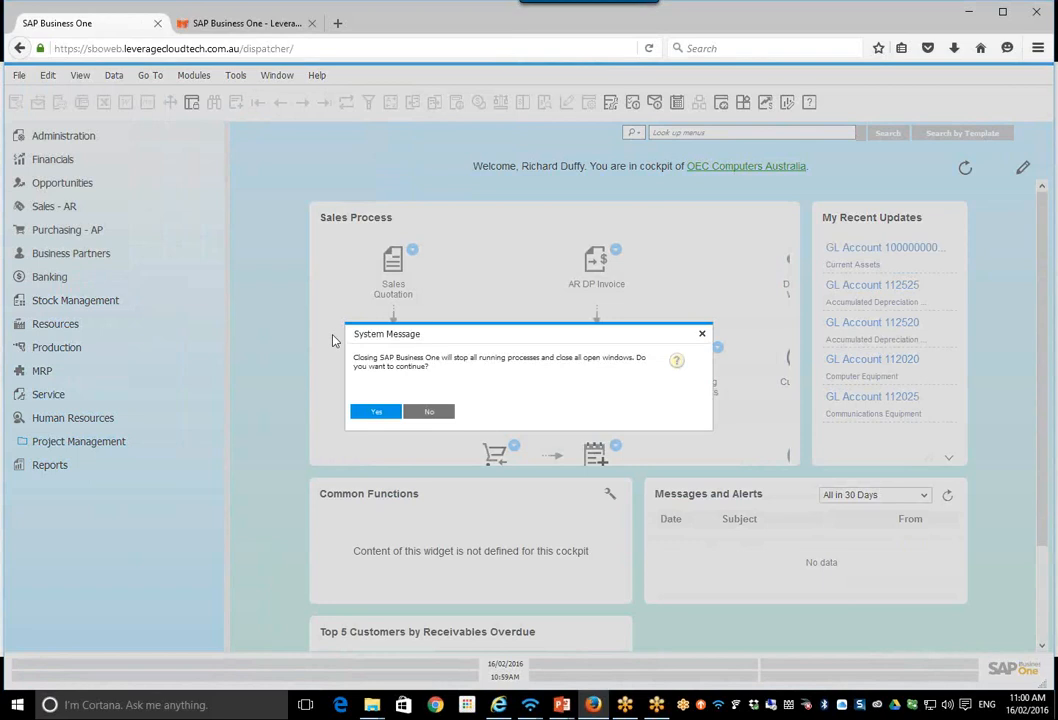
click(376, 412)
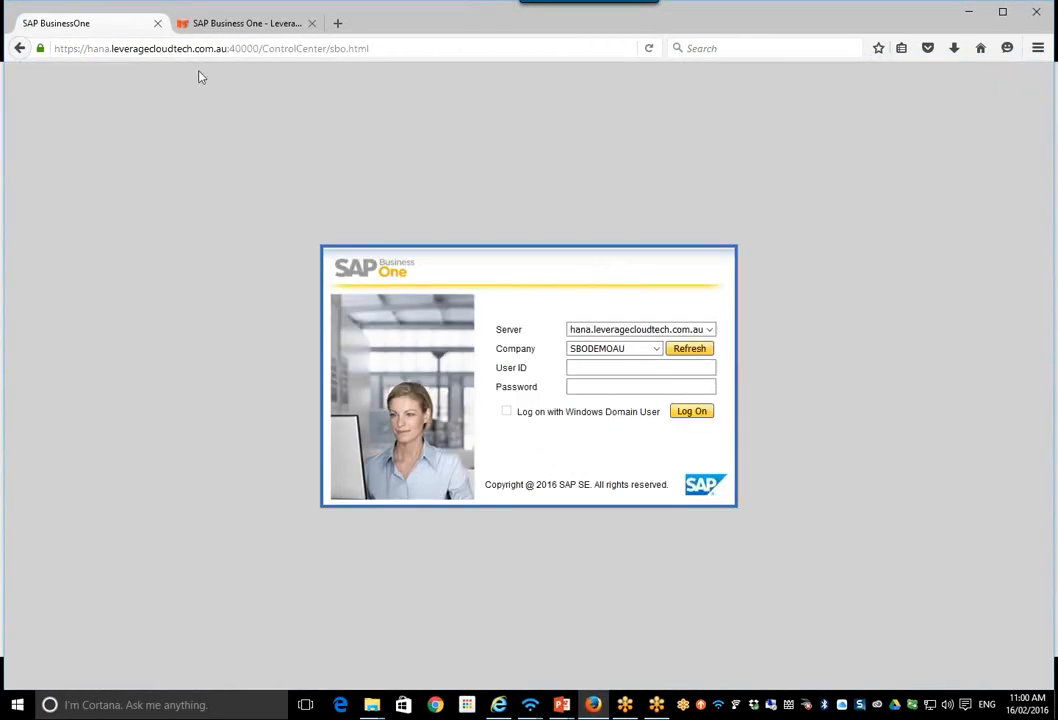
Step: Switch to the Leverage Business One website and open the Test Drive request form from the home page's rotating banner
click(199, 57)
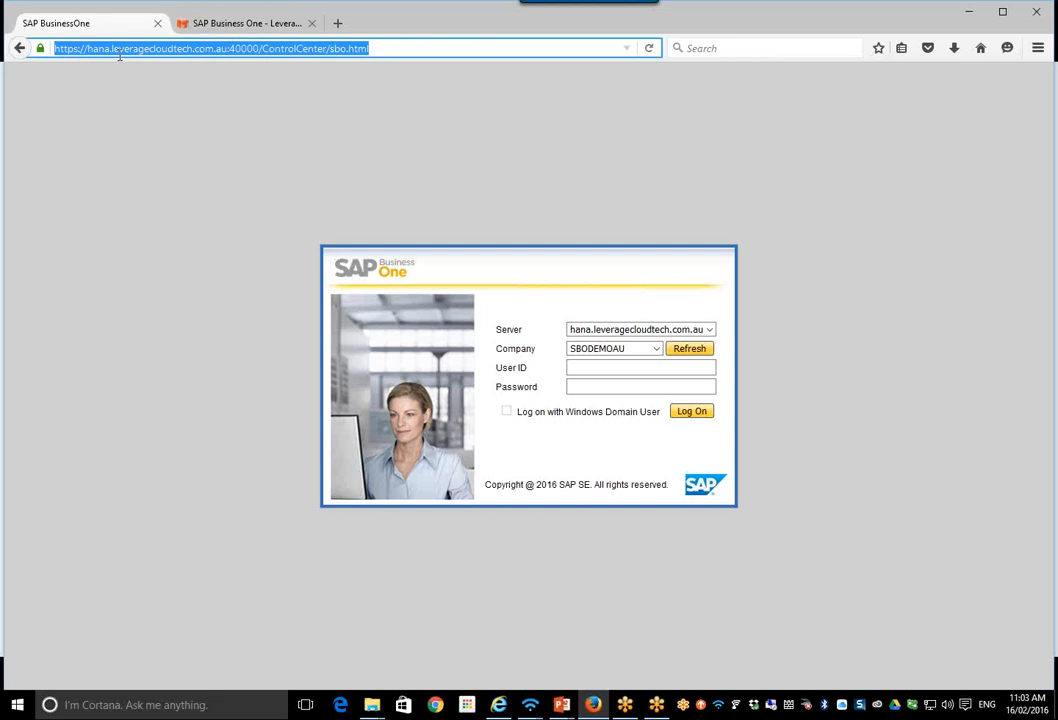
click(219, 25)
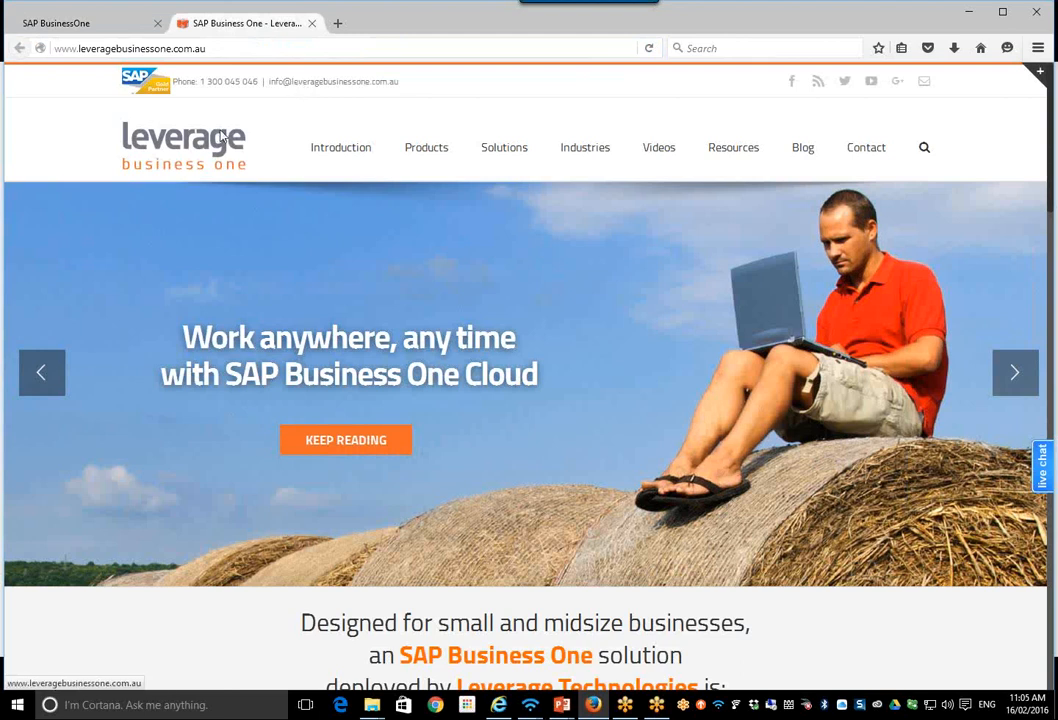
click(42, 380)
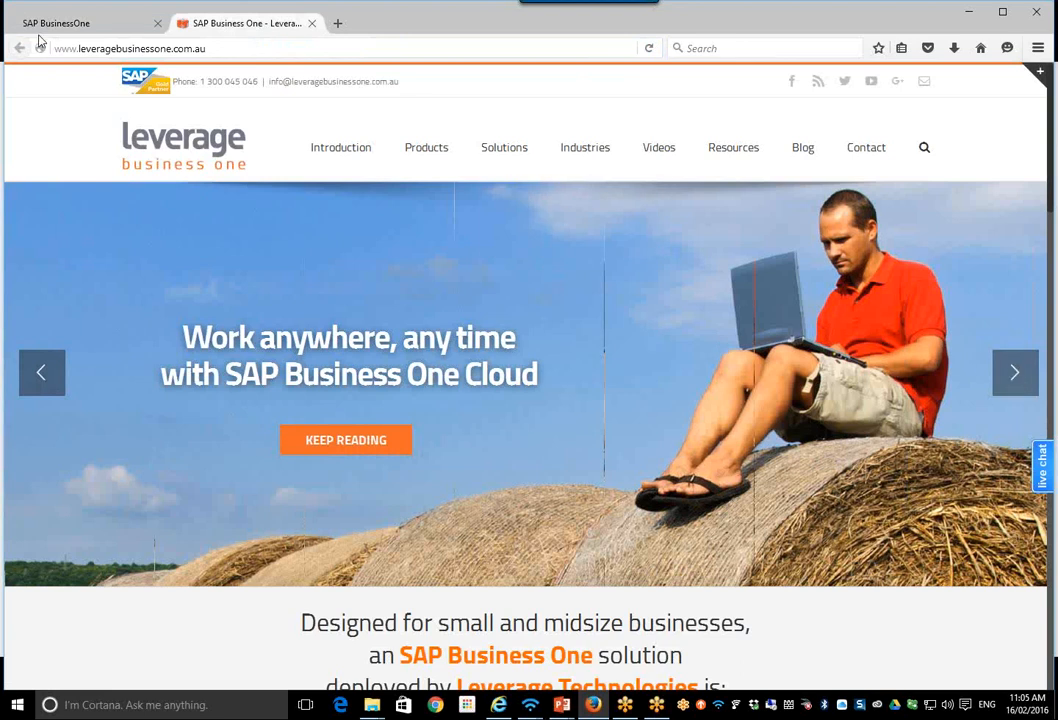
click(649, 48)
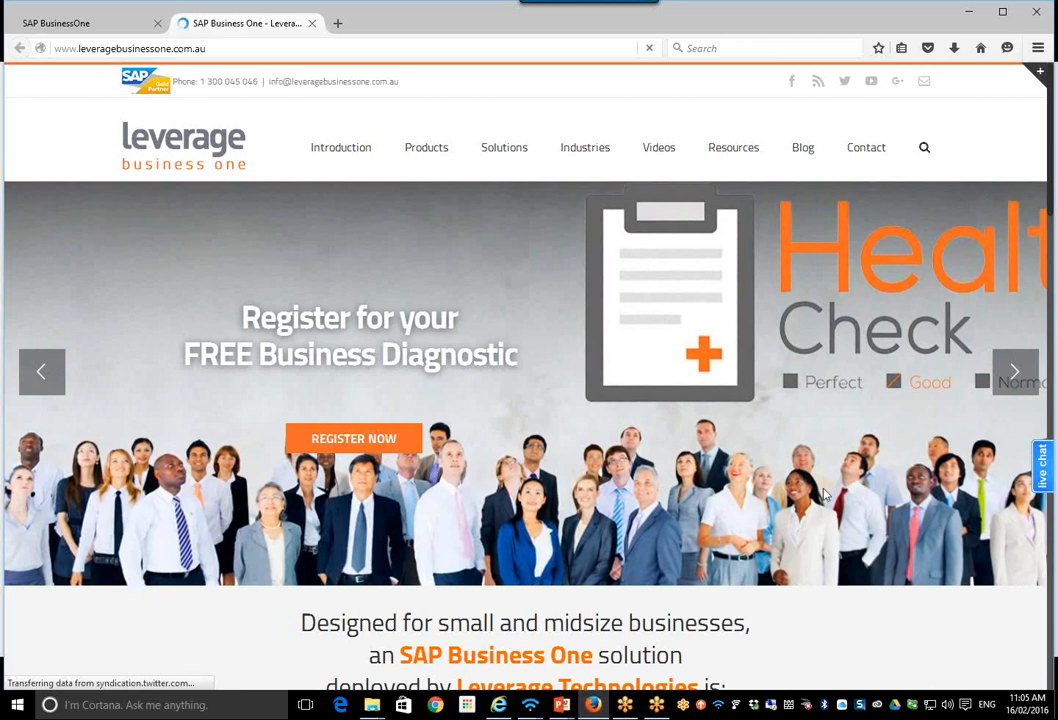
click(1014, 376)
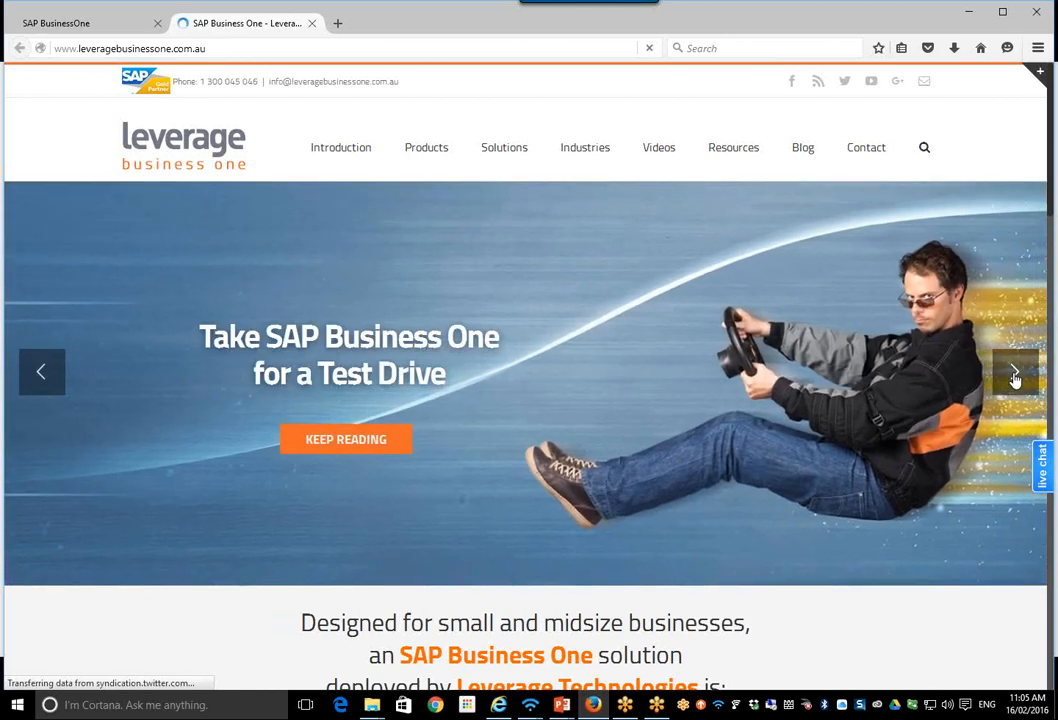
click(372, 442)
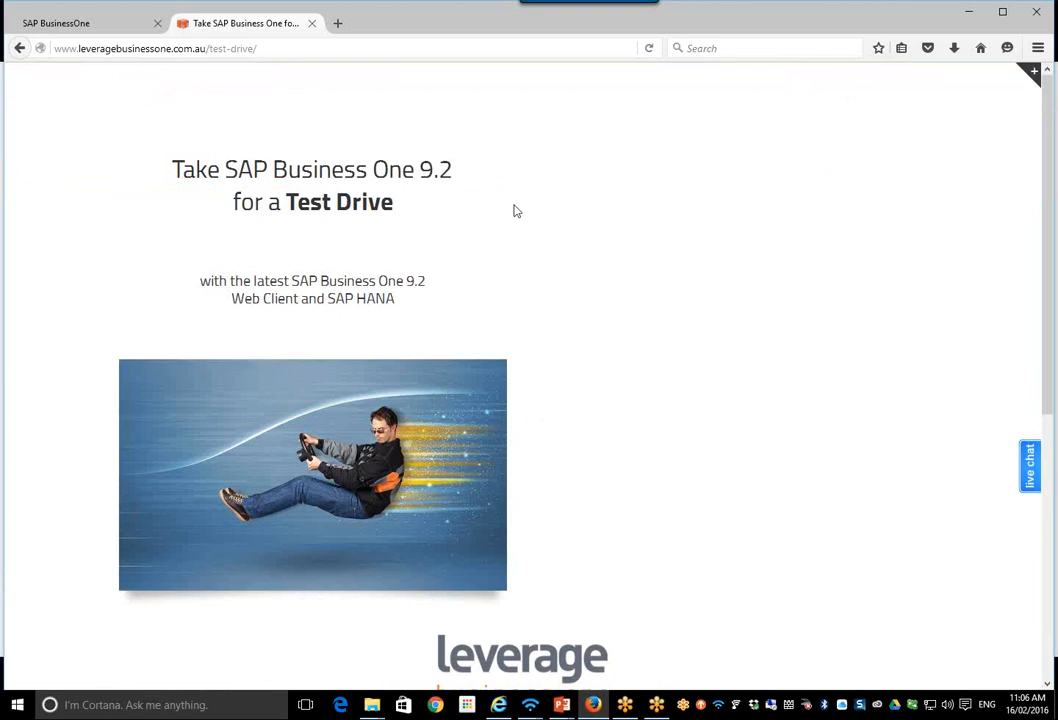
click(649, 48)
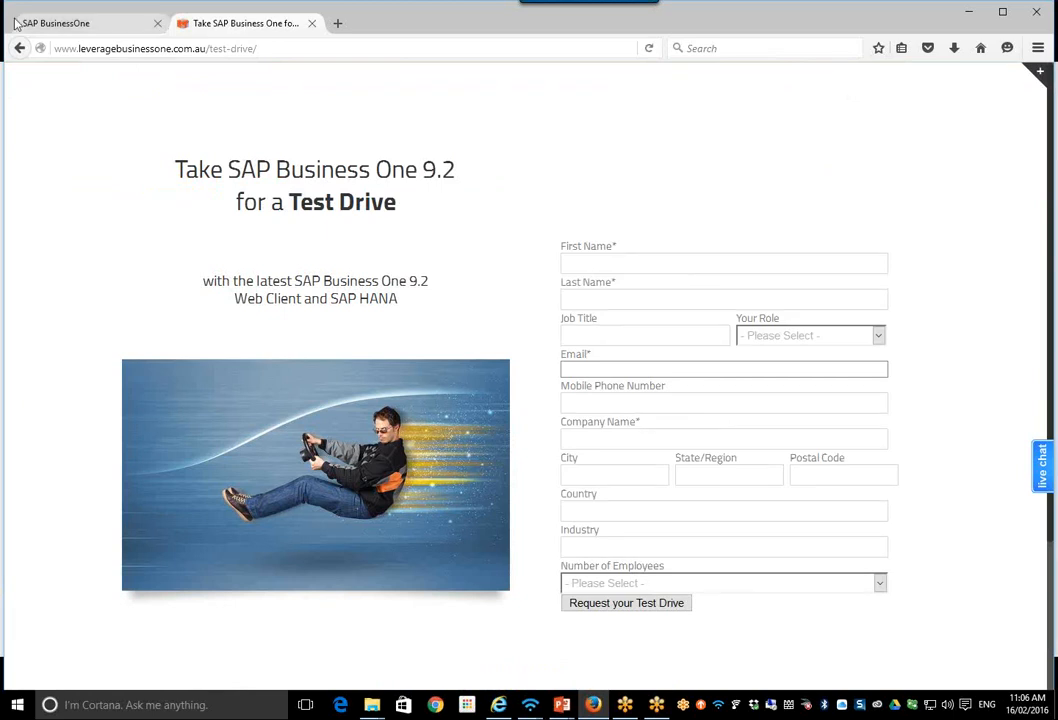
Step: Return to the Leverage home page and open the SAP Business One Technical Tips page from the rotating banner
click(18, 49)
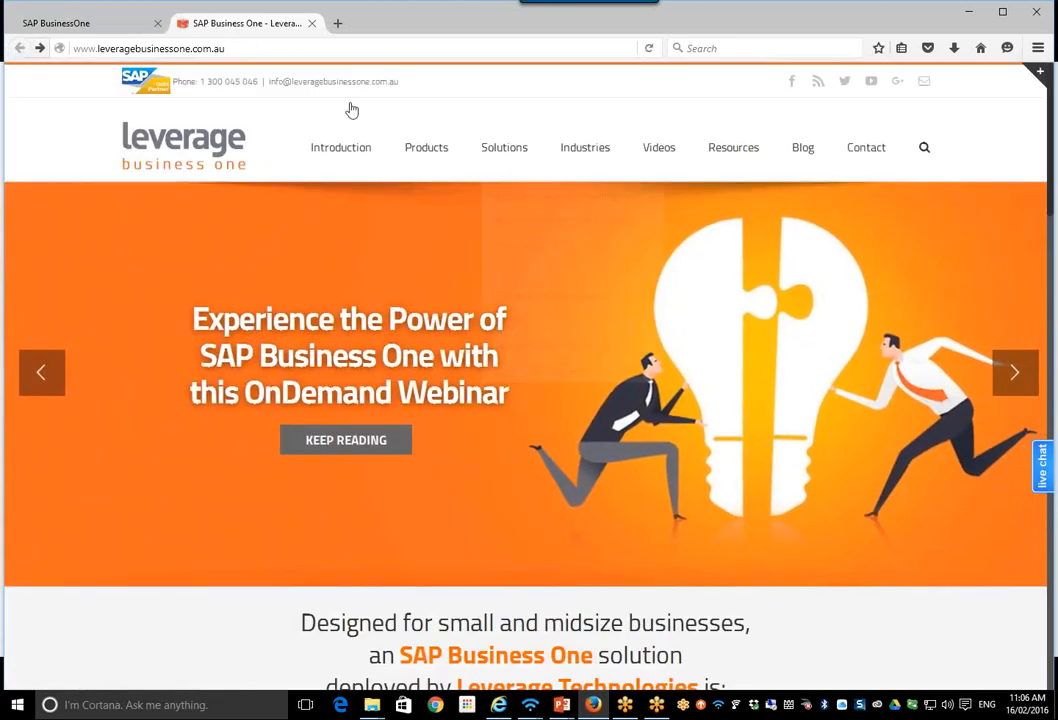
mouse_move(535, 158)
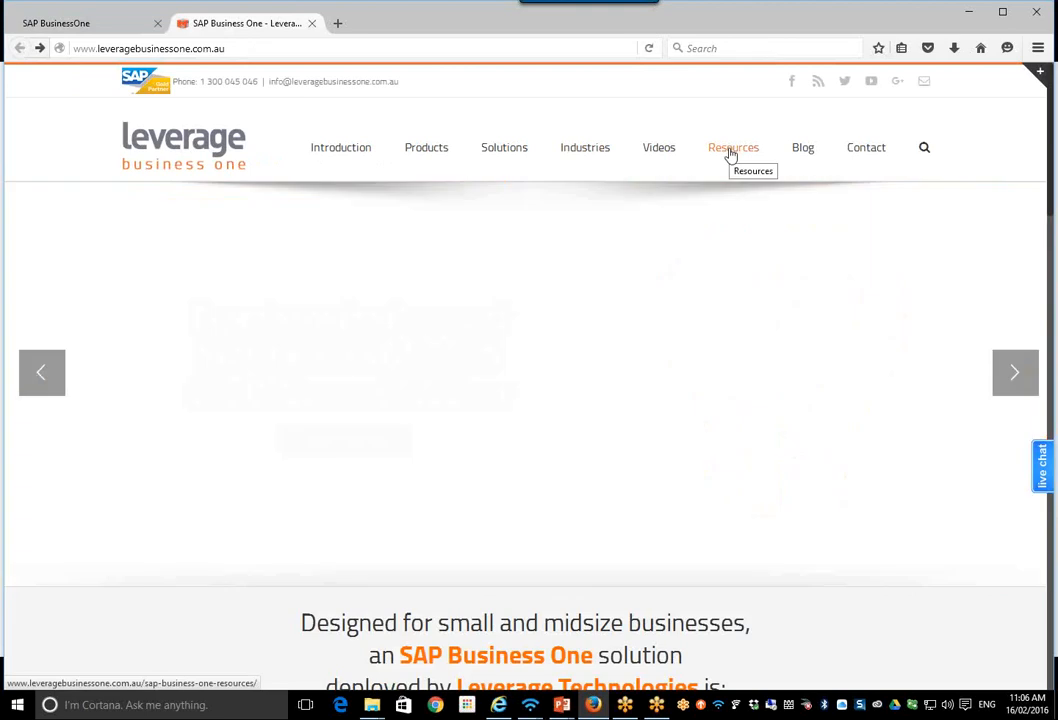
mouse_move(659, 150)
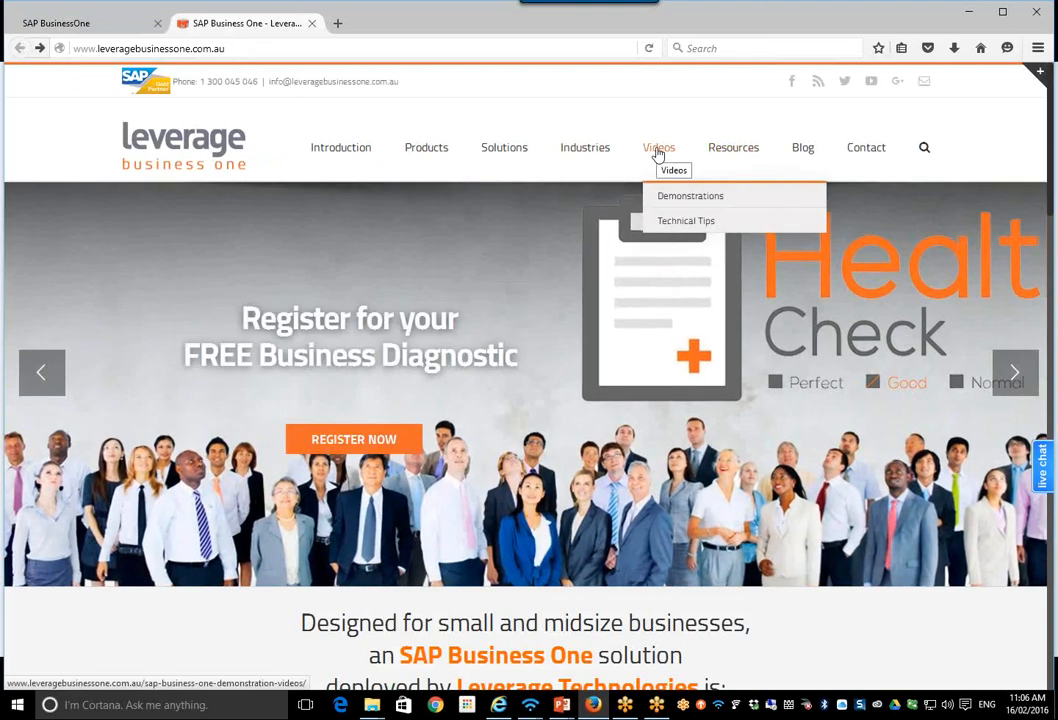
click(1016, 376)
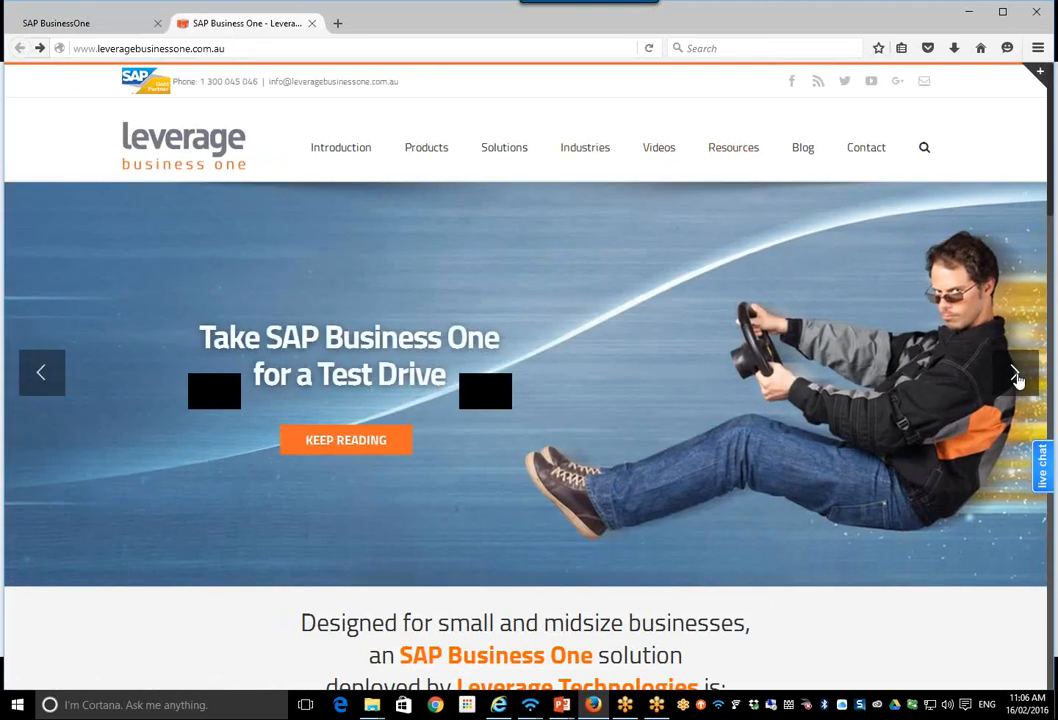
click(1016, 376)
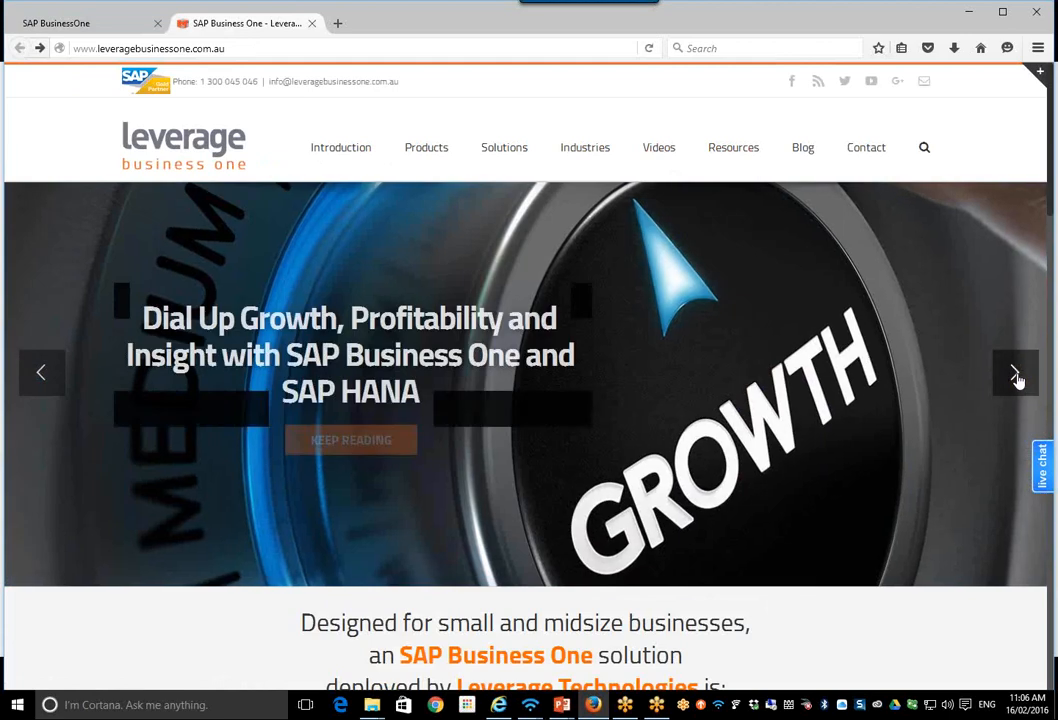
click(1016, 376)
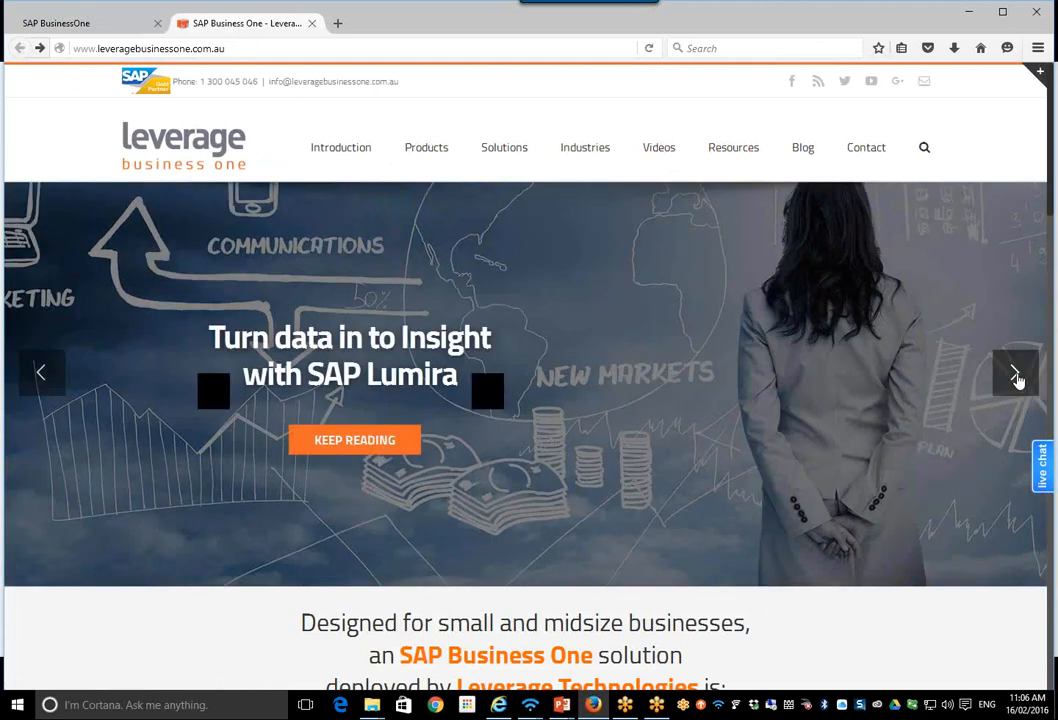
click(1016, 376)
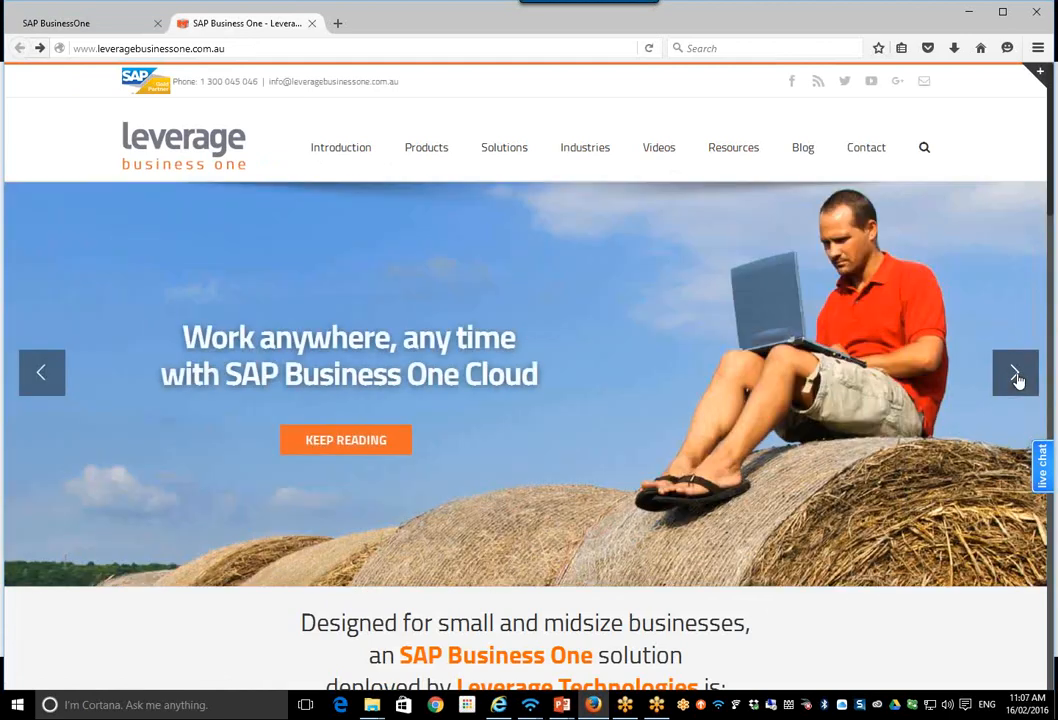
click(1016, 376)
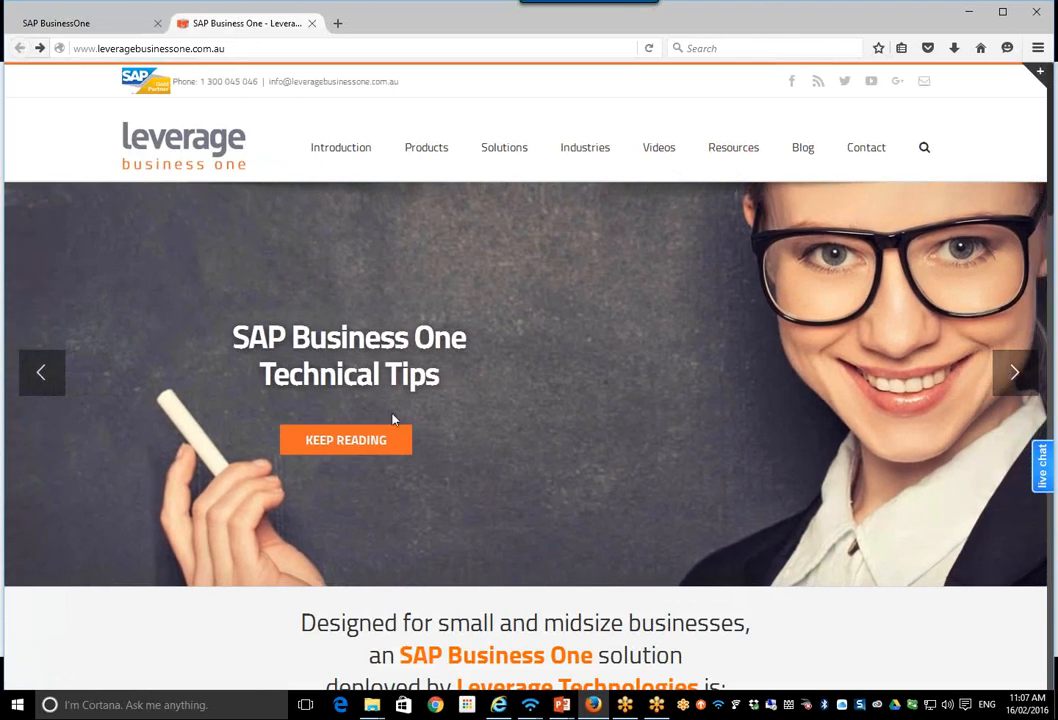
click(359, 440)
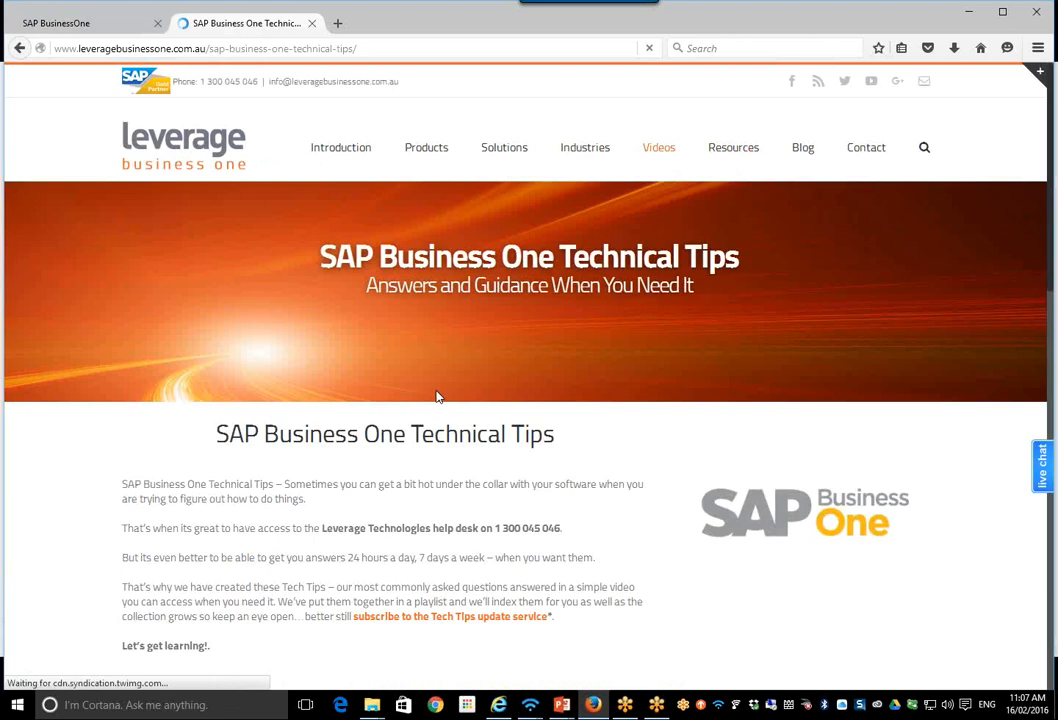
Step: Look over the tip videos on the Technical Tips page and end the live chat session
scroll(439, 453, down, 2)
scroll(439, 453, down, 2)
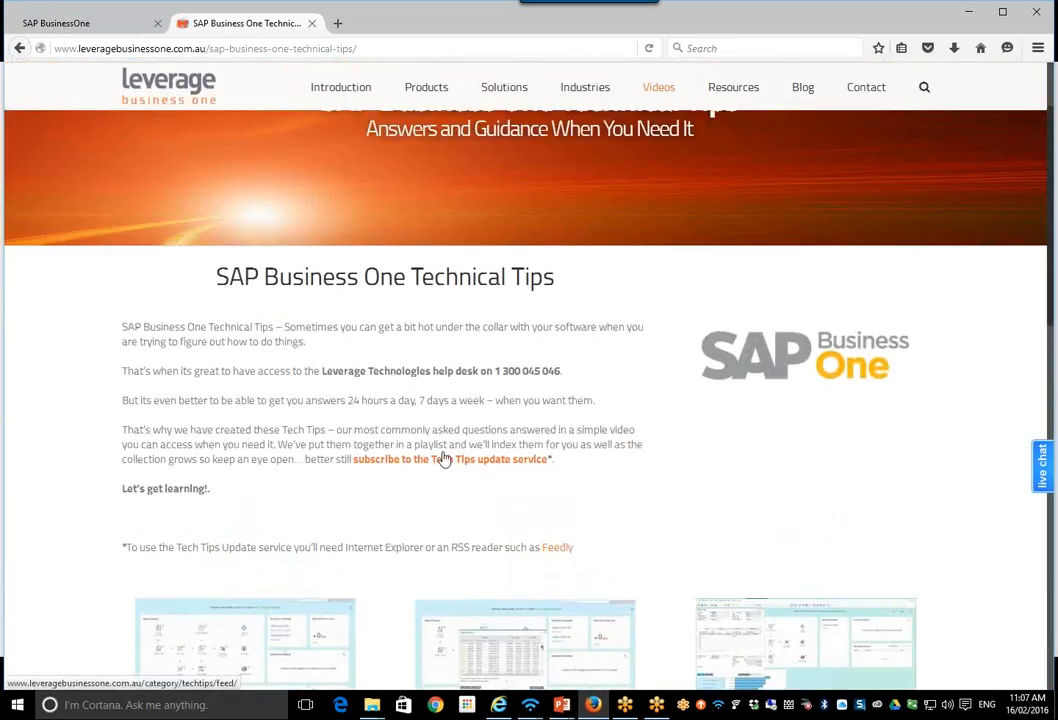
scroll(443, 457, down, 3)
scroll(463, 427, down, 5)
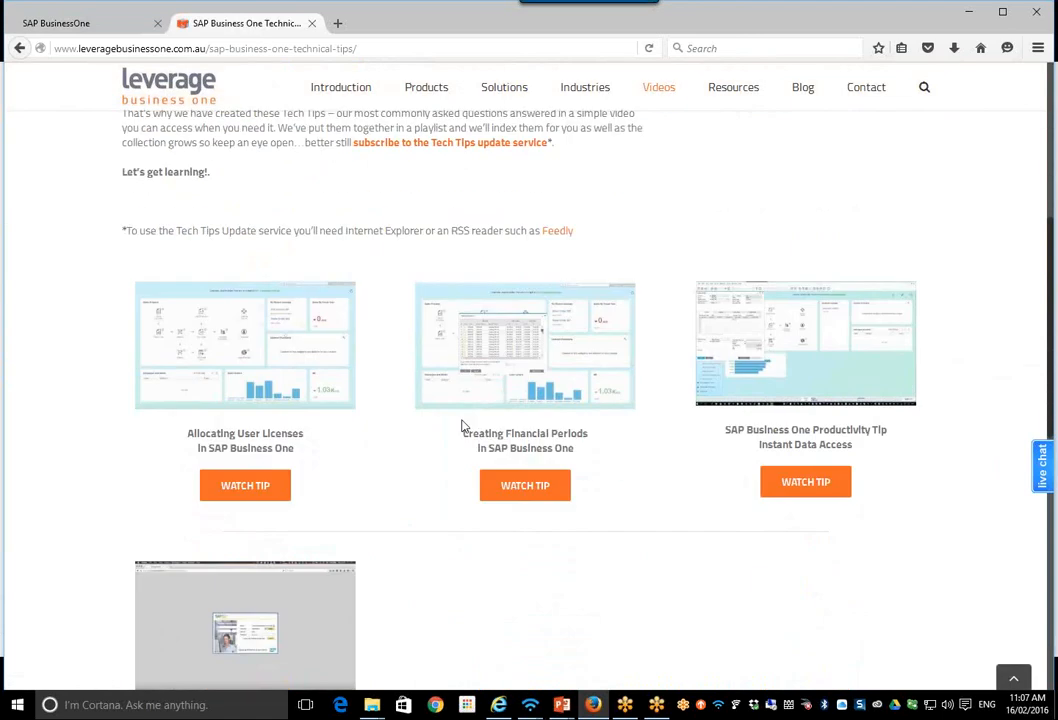
scroll(463, 427, up, 5)
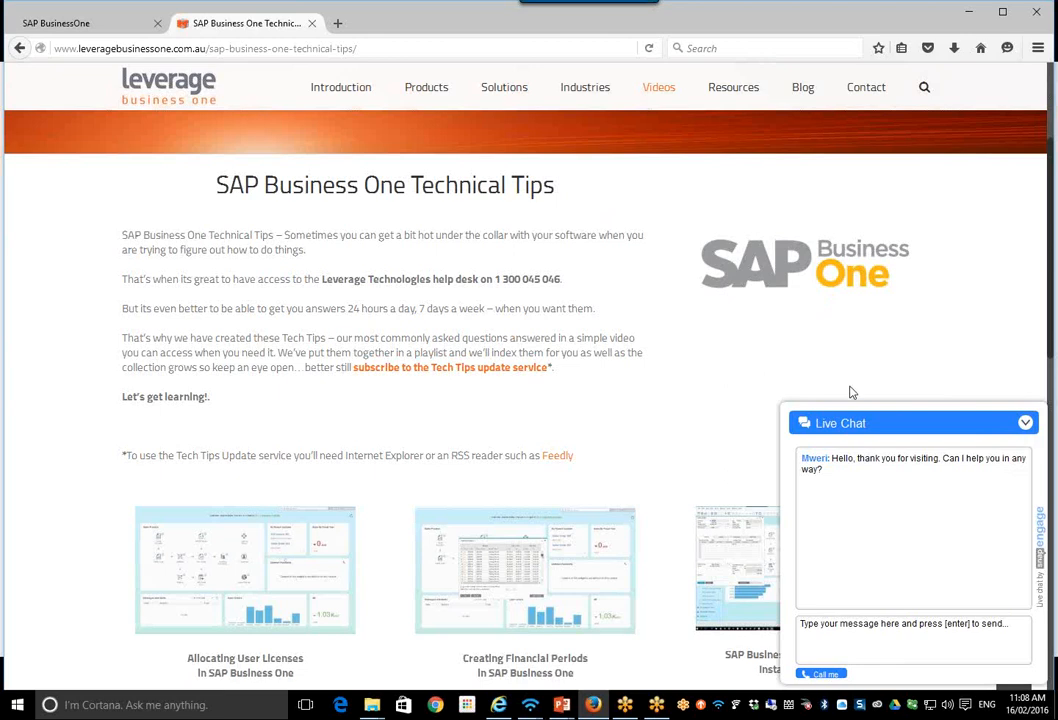
click(1022, 426)
click(1024, 424)
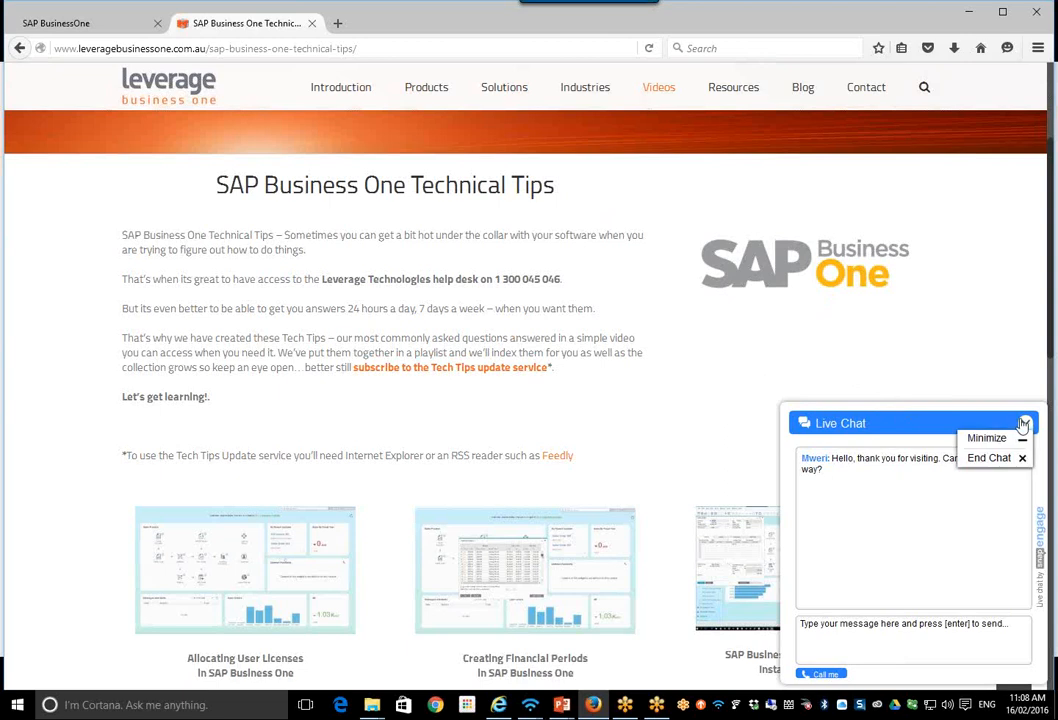
click(1010, 458)
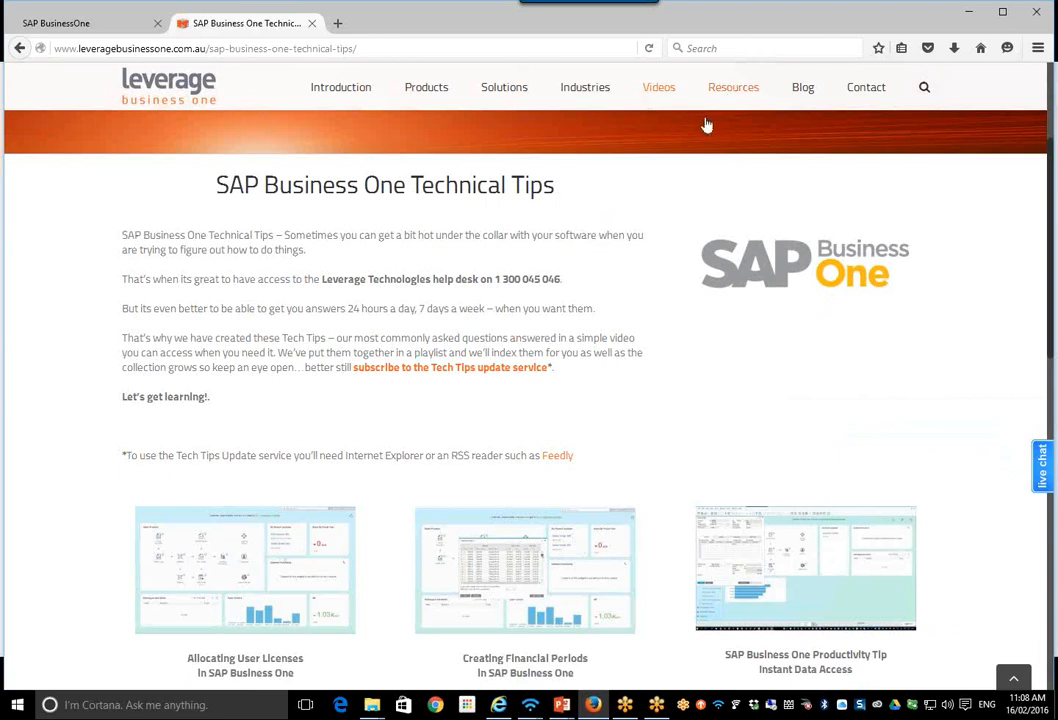
Step: Review the guides, eBooks and case studies on the Resources page and open its SAP Business One Demonstration Videos page
click(735, 91)
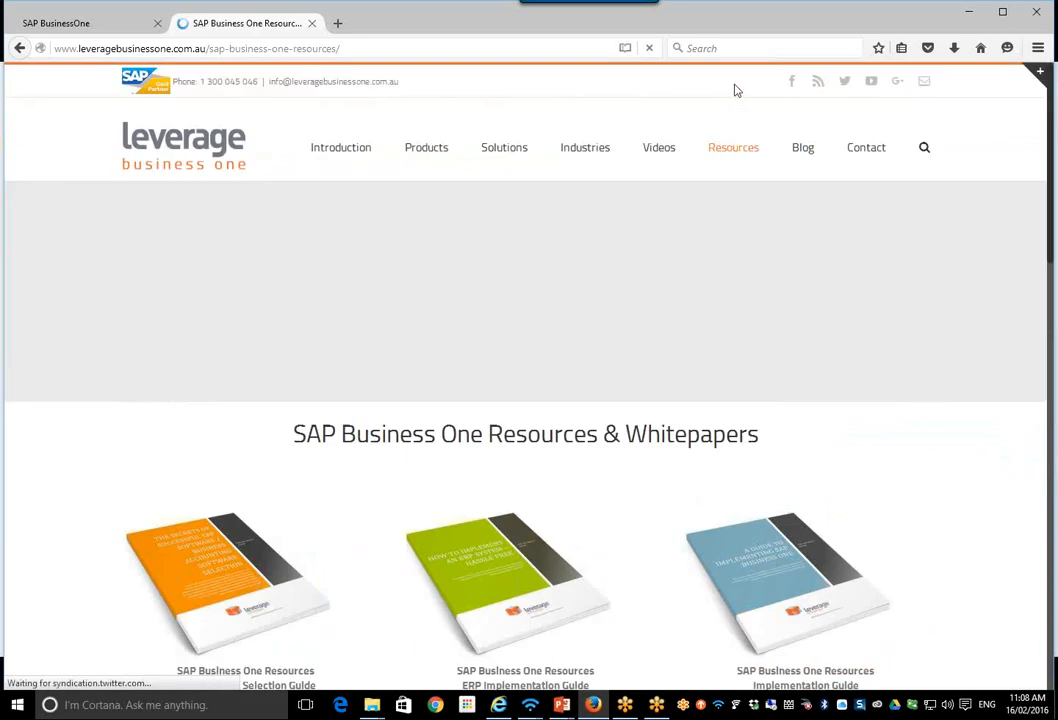
scroll(755, 350, down, 3)
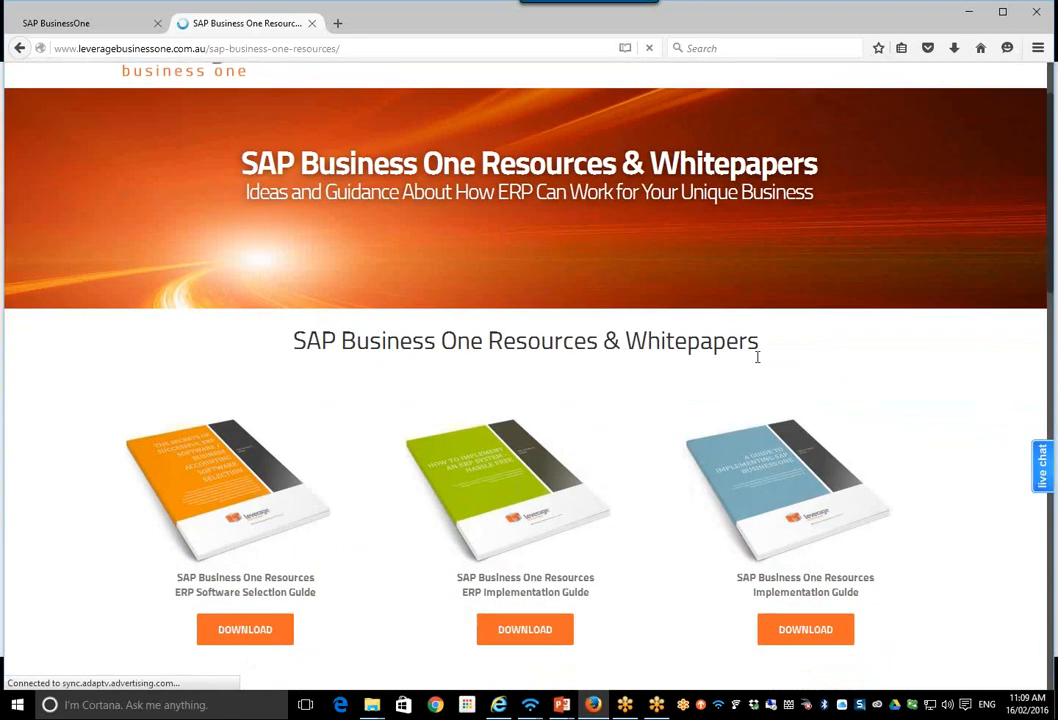
scroll(758, 365, down, 4)
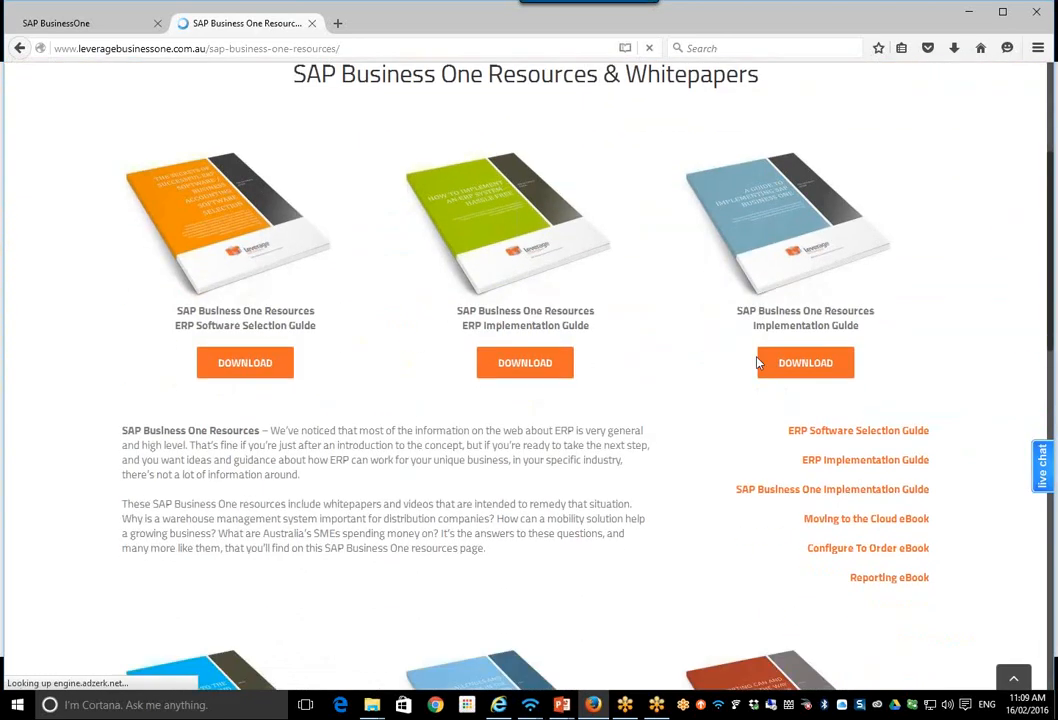
scroll(757, 363, down, 13)
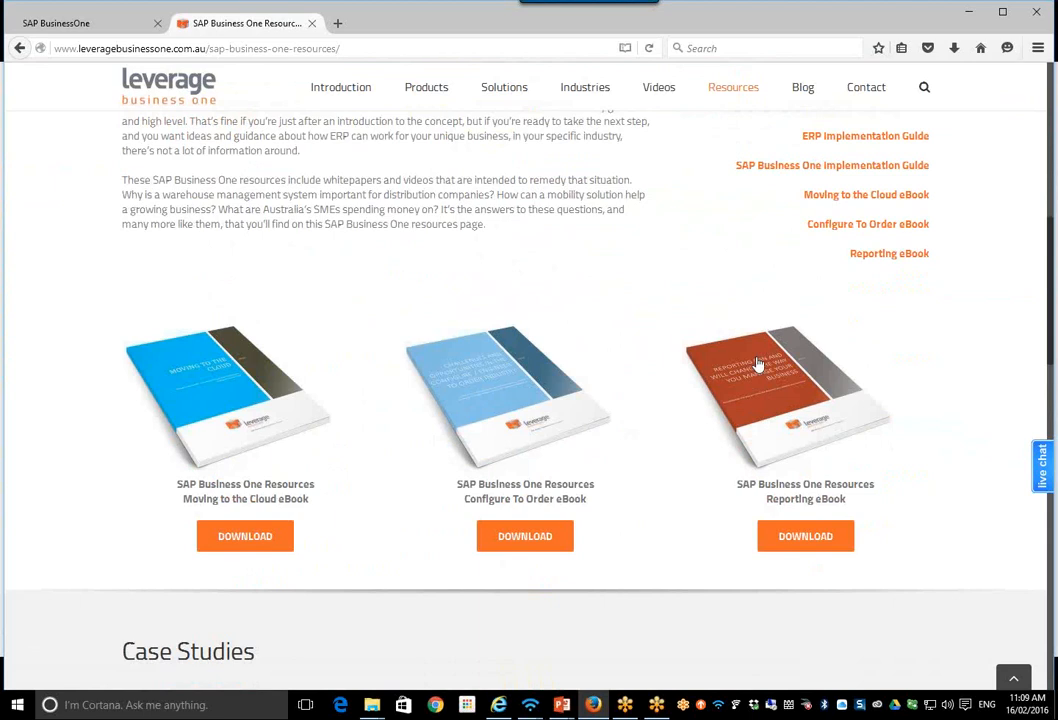
scroll(757, 363, down, 1)
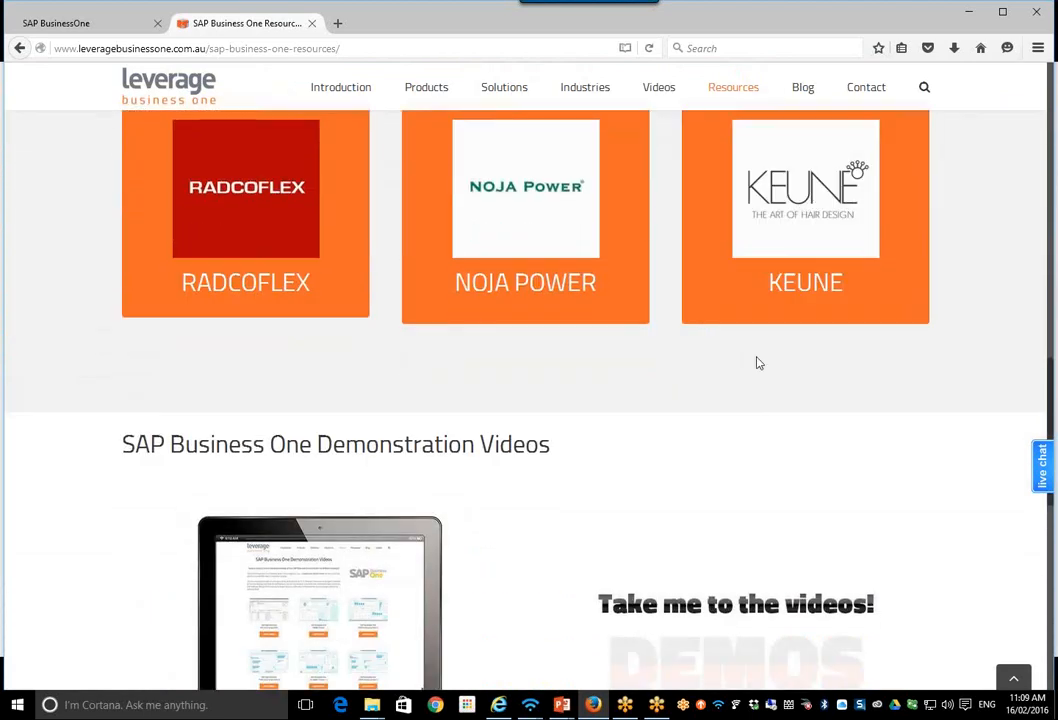
scroll(758, 363, down, 3)
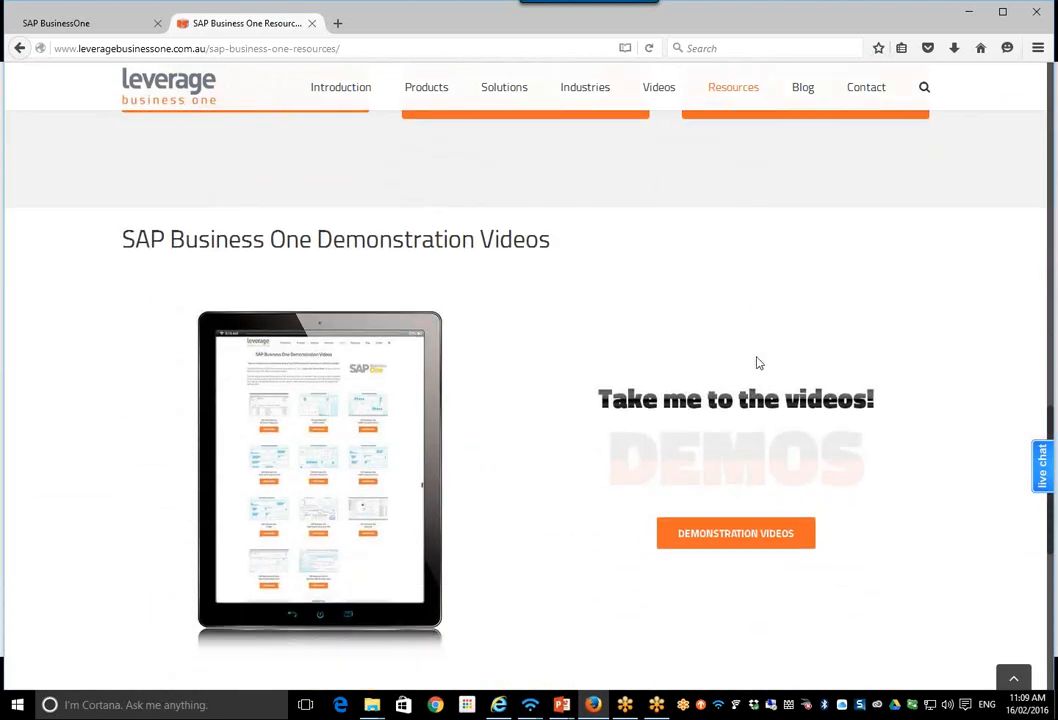
scroll(757, 363, down, 3)
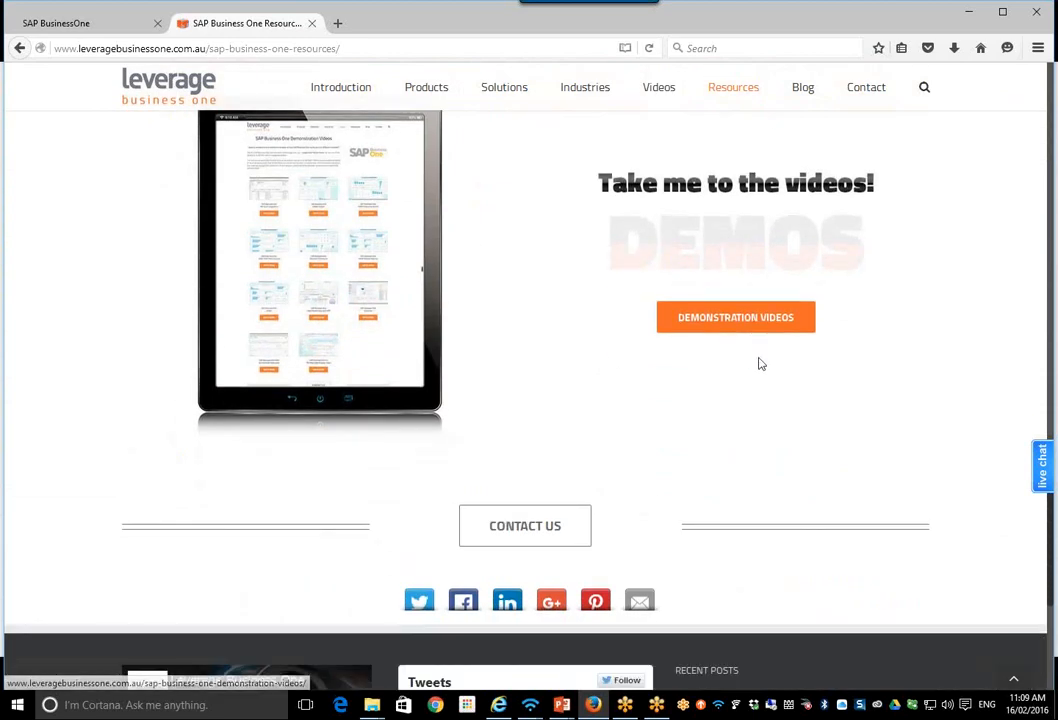
click(753, 331)
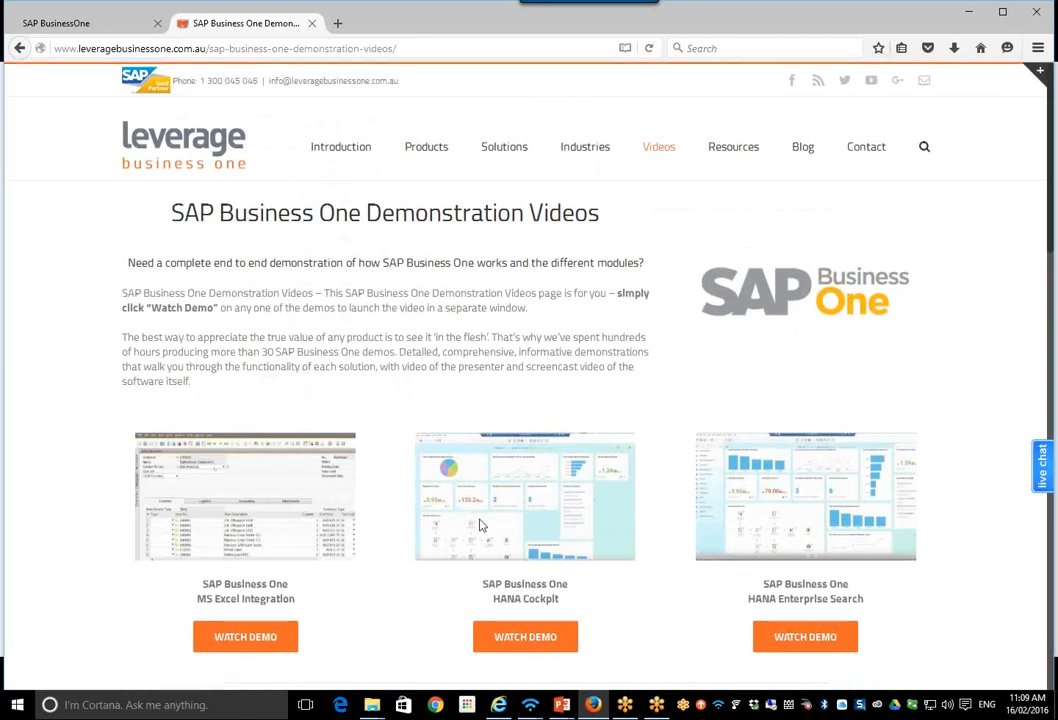
scroll(474, 522, down, 4)
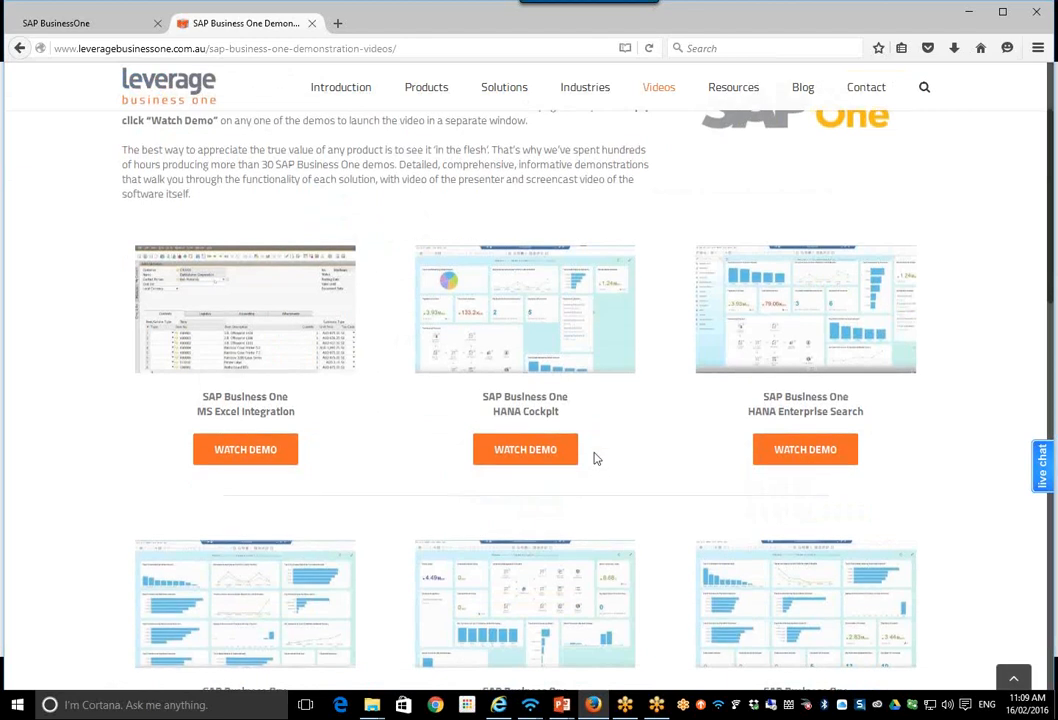
Step: Look over the demos listed on the SAP Business One Demonstration Videos page and return to the Leverage home page
scroll(595, 458, down, 4)
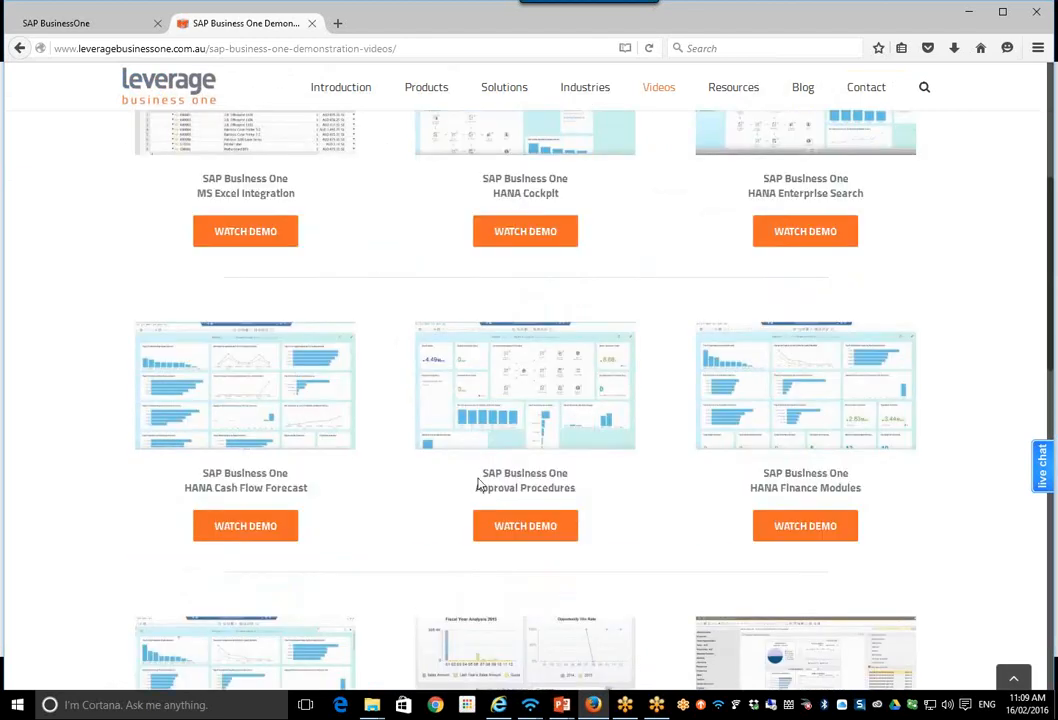
scroll(478, 485, down, 4)
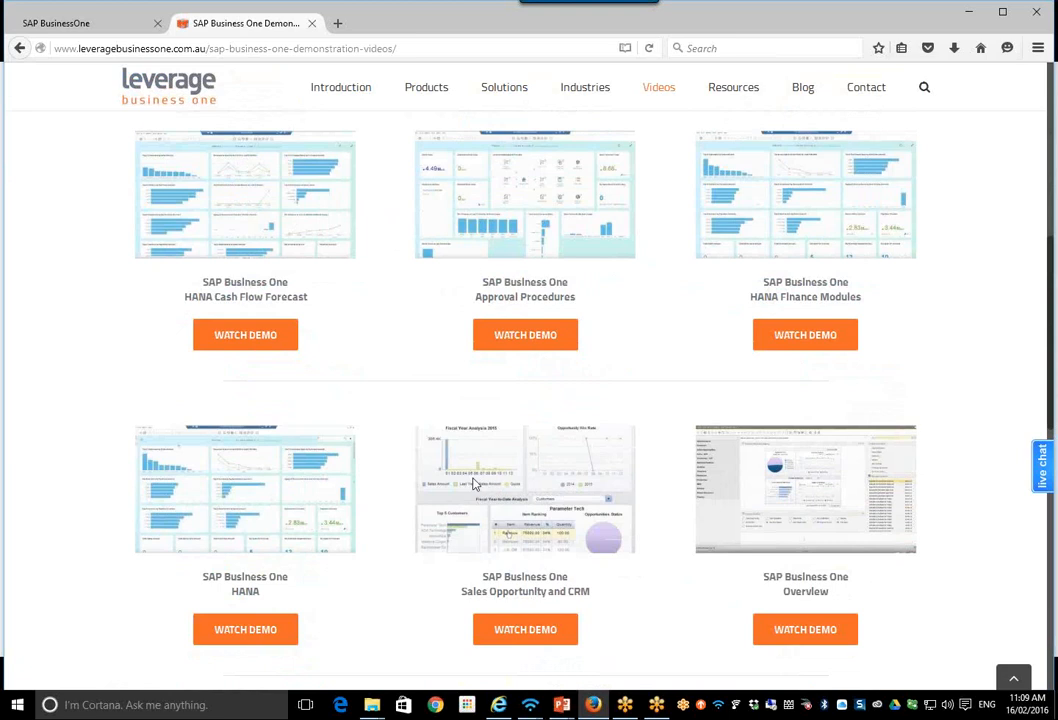
scroll(460, 480, down, 3)
scroll(440, 475, down, 7)
scroll(440, 475, up, 7)
scroll(440, 475, up, 10)
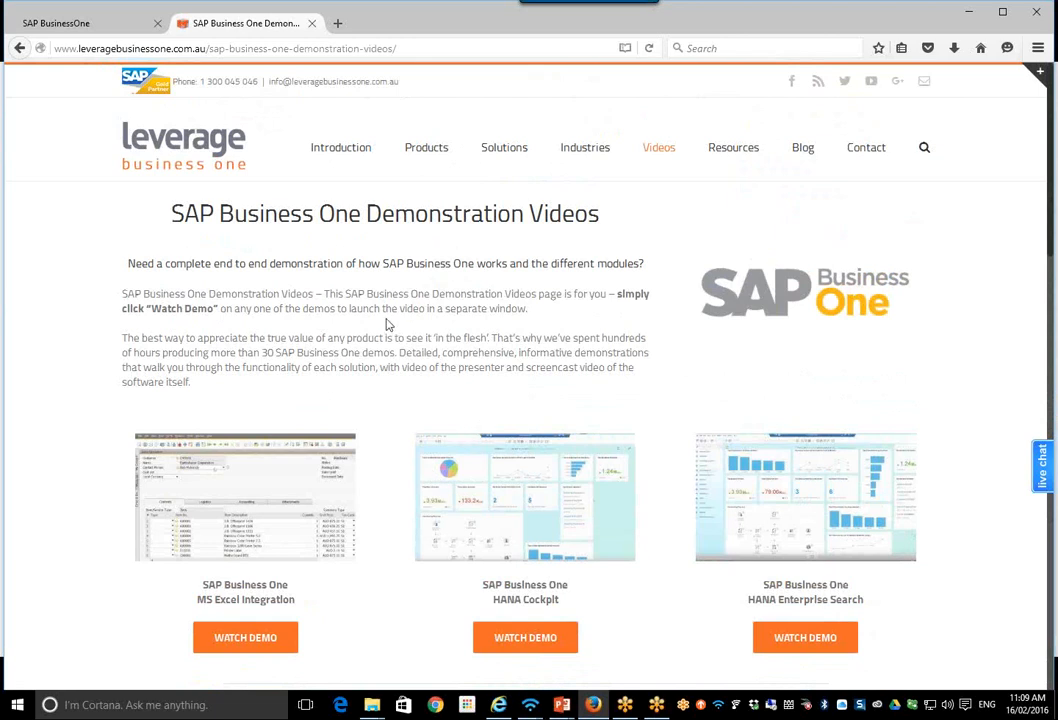
mouse_move(434, 185)
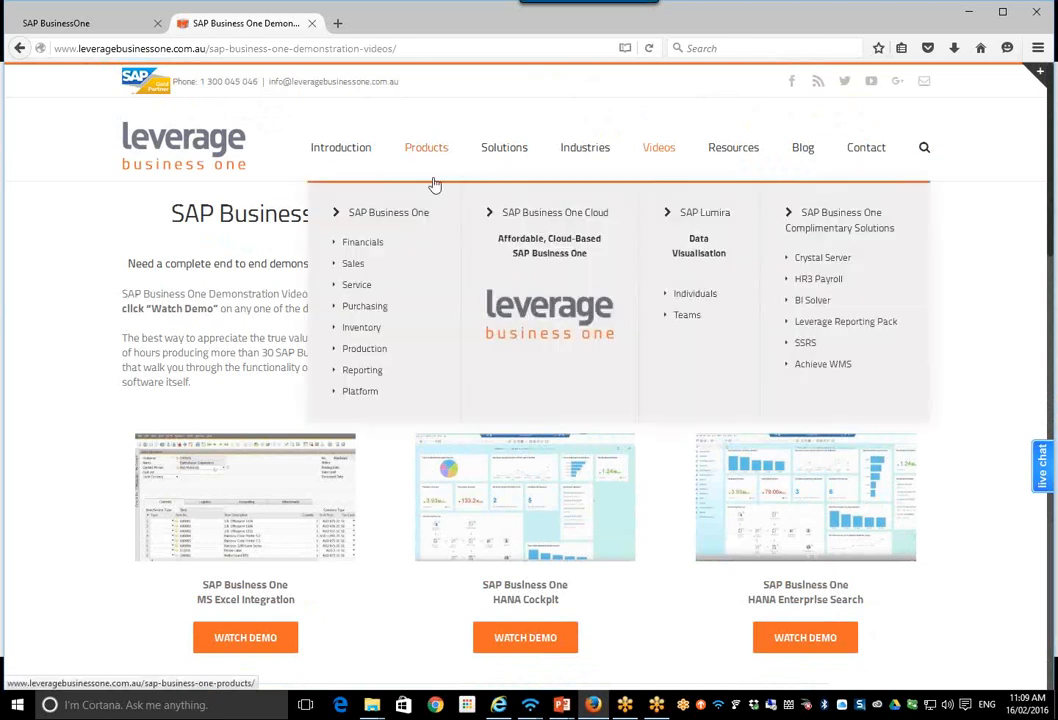
click(174, 118)
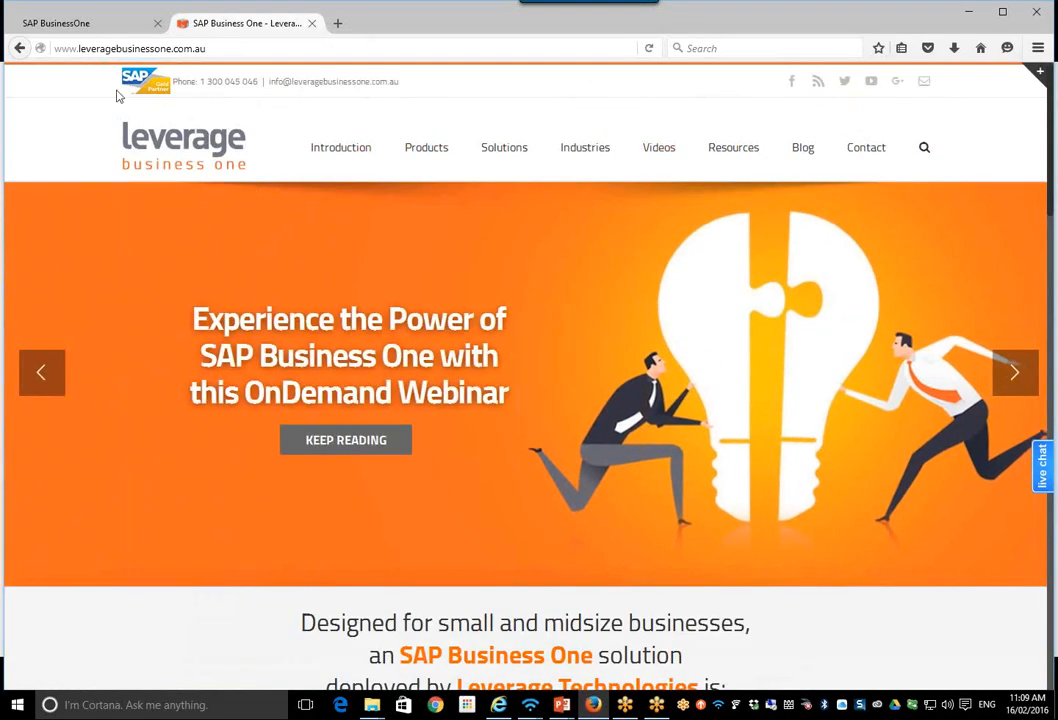
Step: Return to the SAP Business One logon page and enter sboweb.leveragecloudtech.com.au/dispatcher as the web address
click(80, 30)
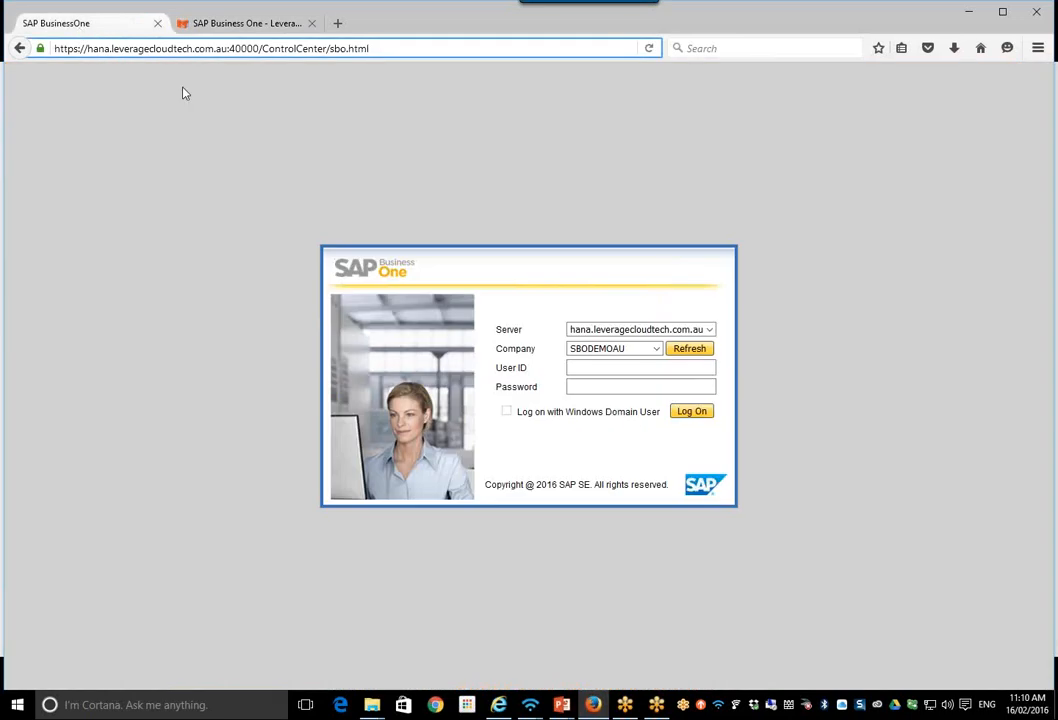
click(590, 371)
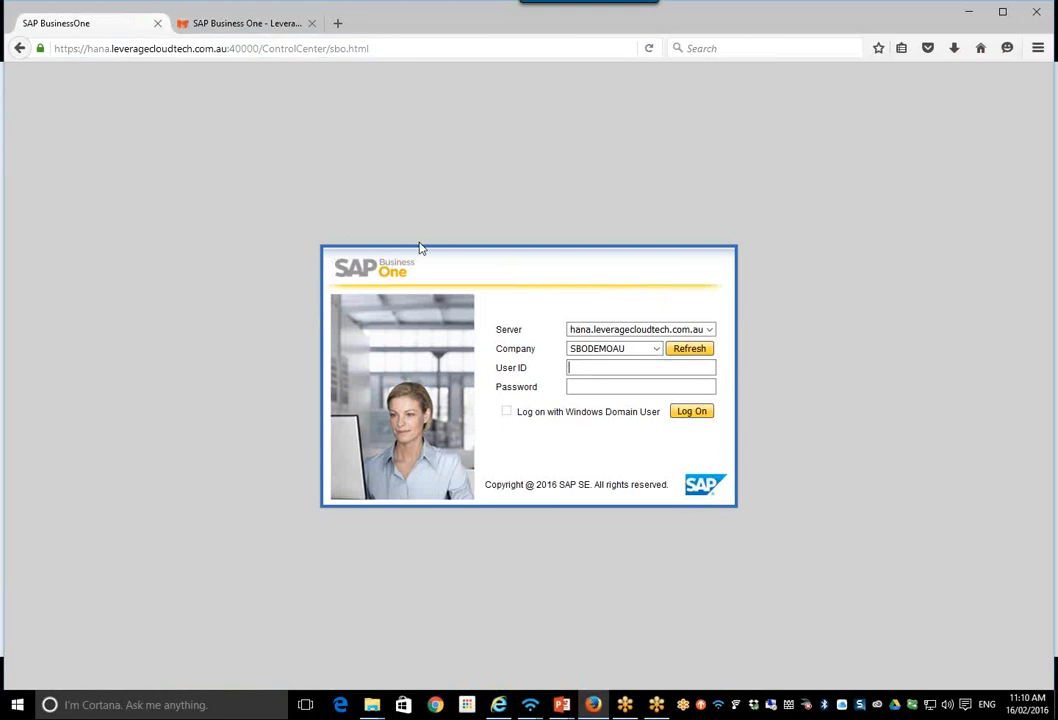
click(378, 45)
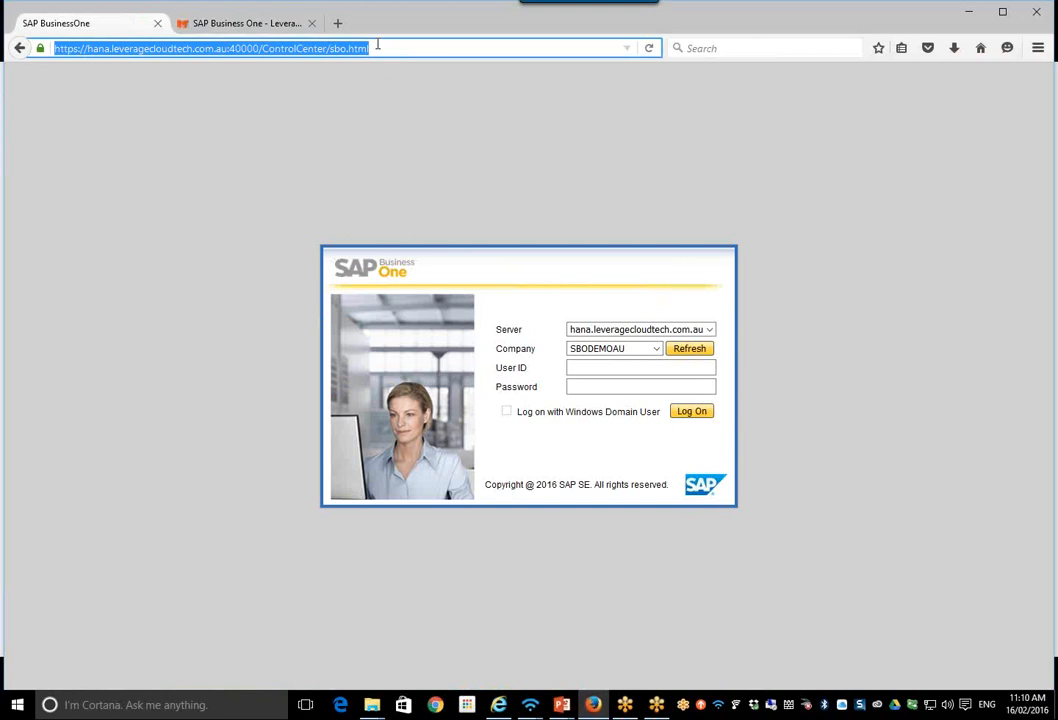
text(sboweb)
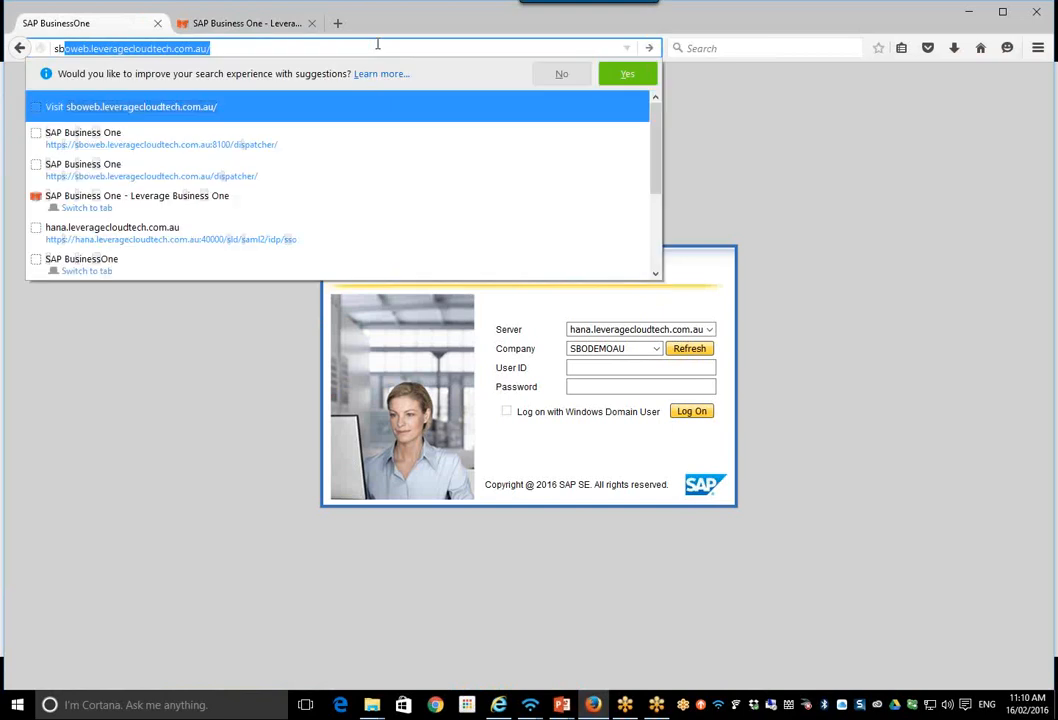
text(.leveragecloudt)
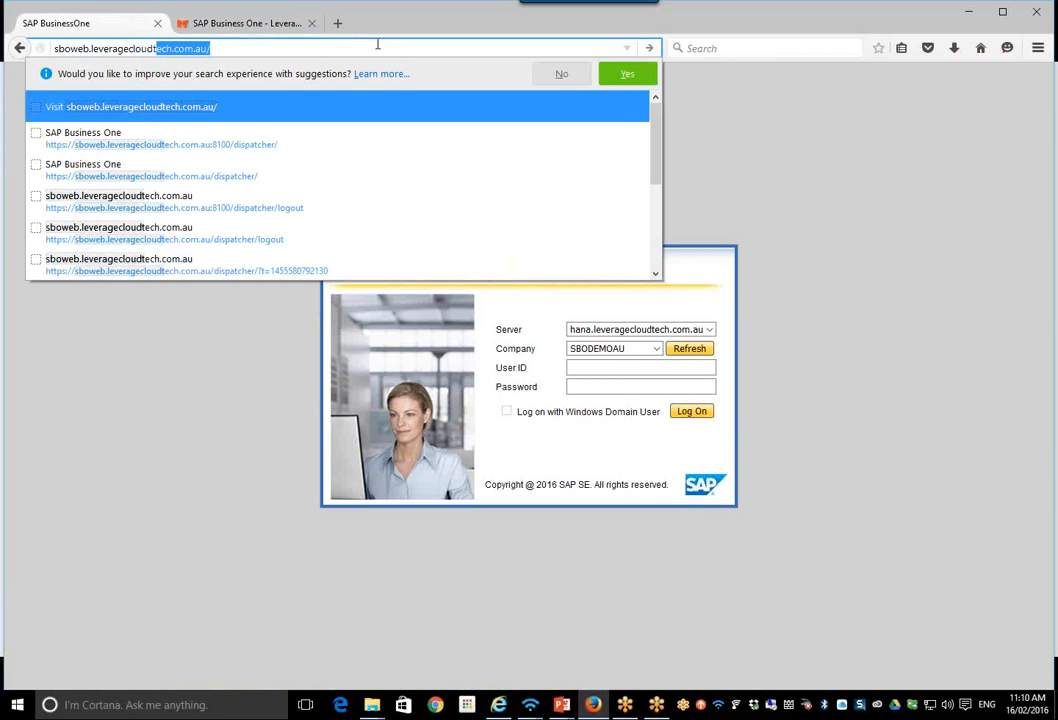
text(ech.co)
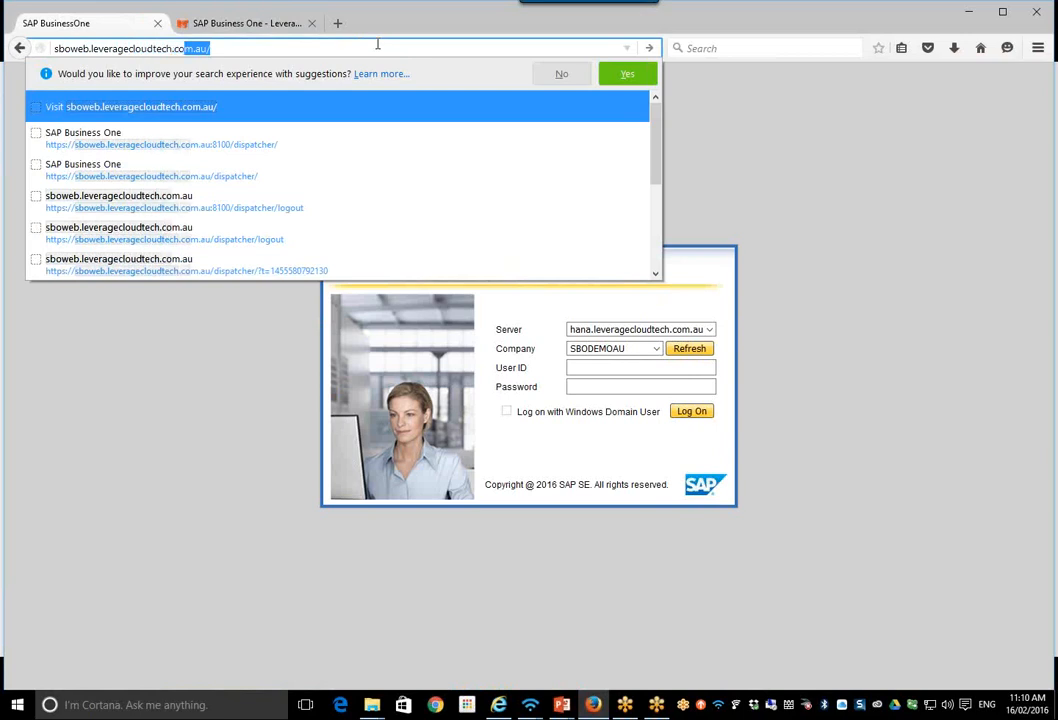
text(m.au/)
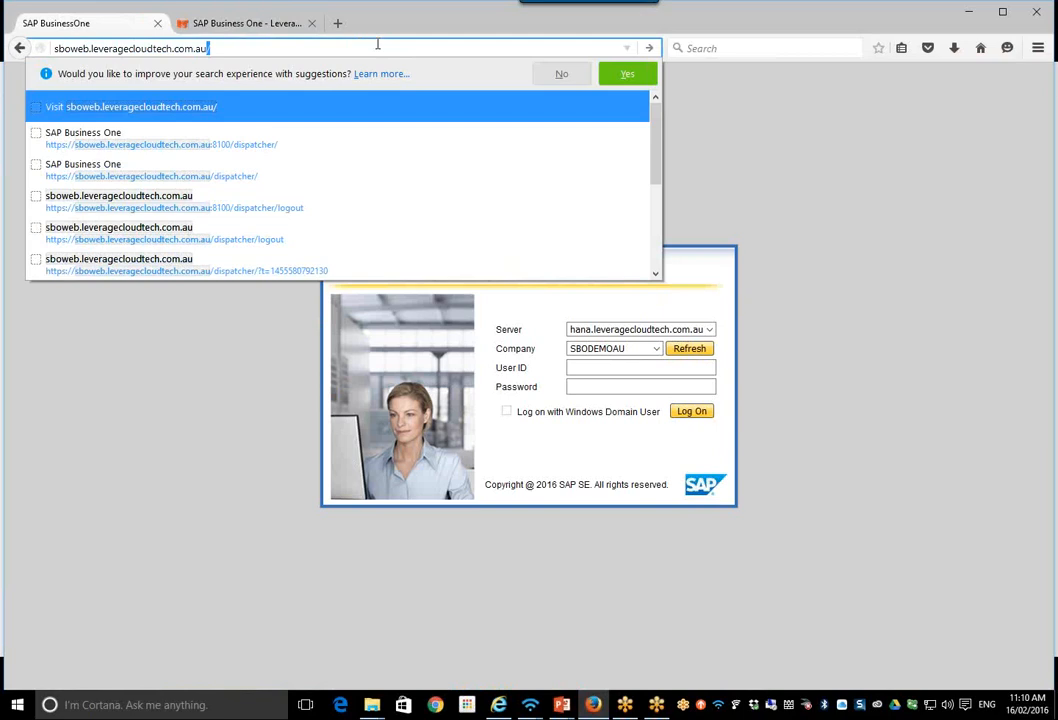
text(disp)
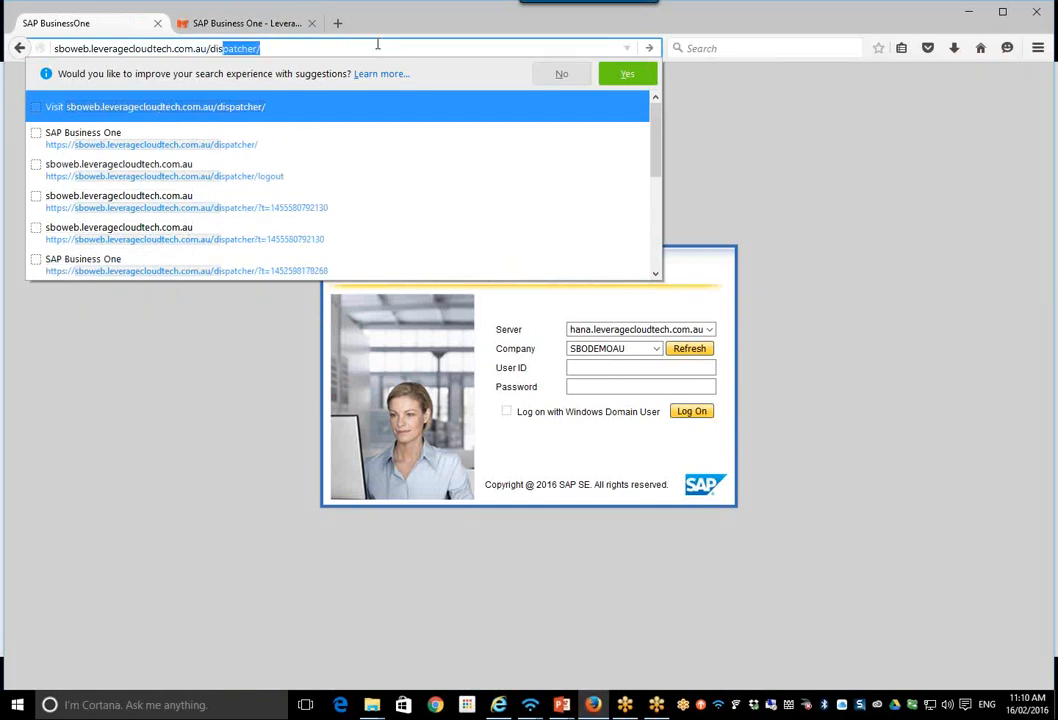
text(atcher)
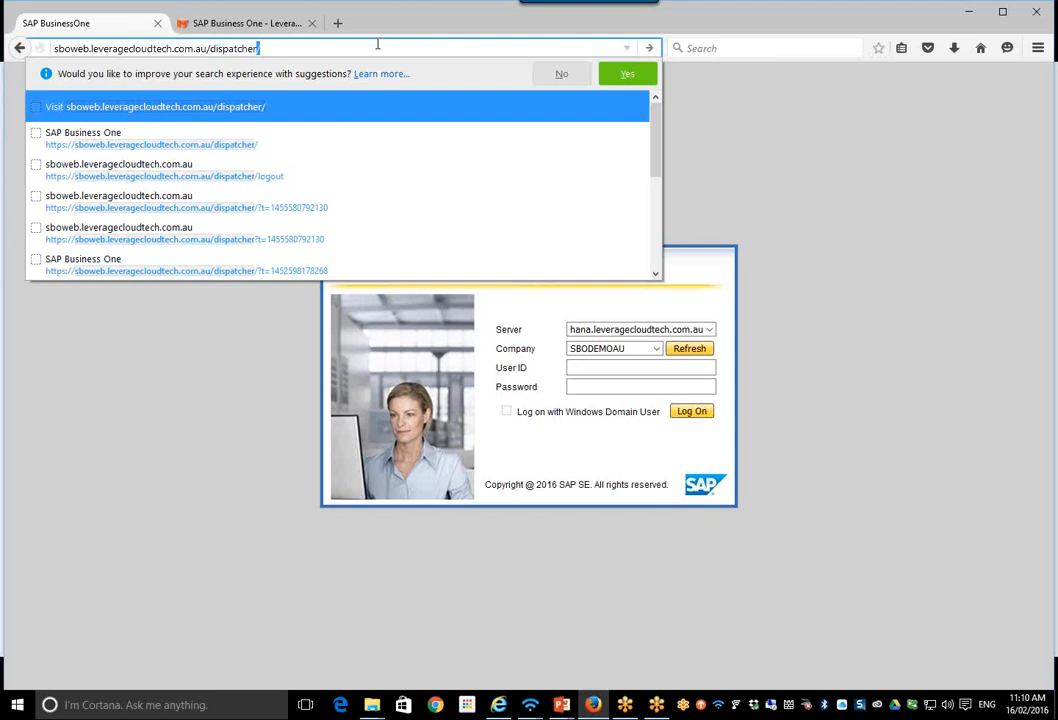
click(56, 50)
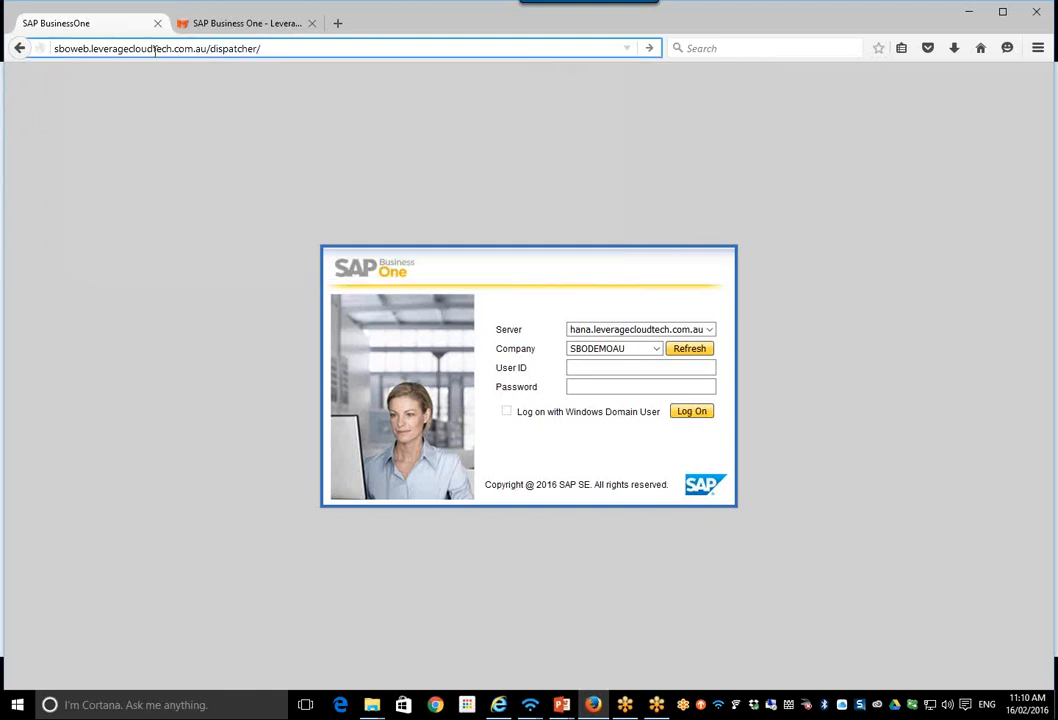
text(htt)
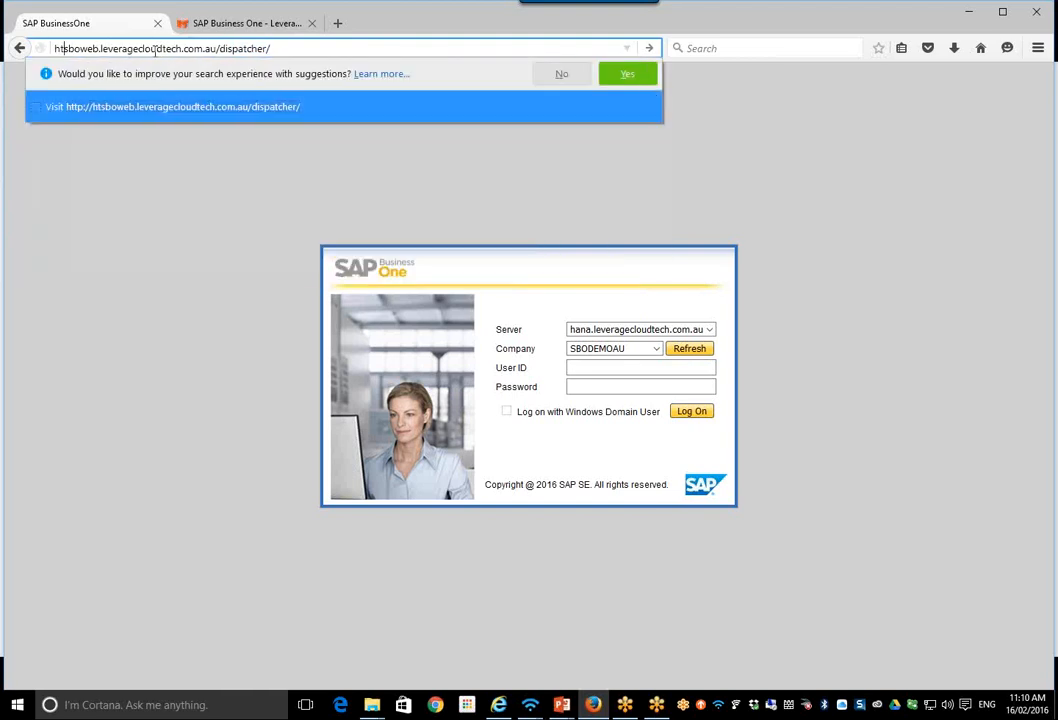
text(ps:)
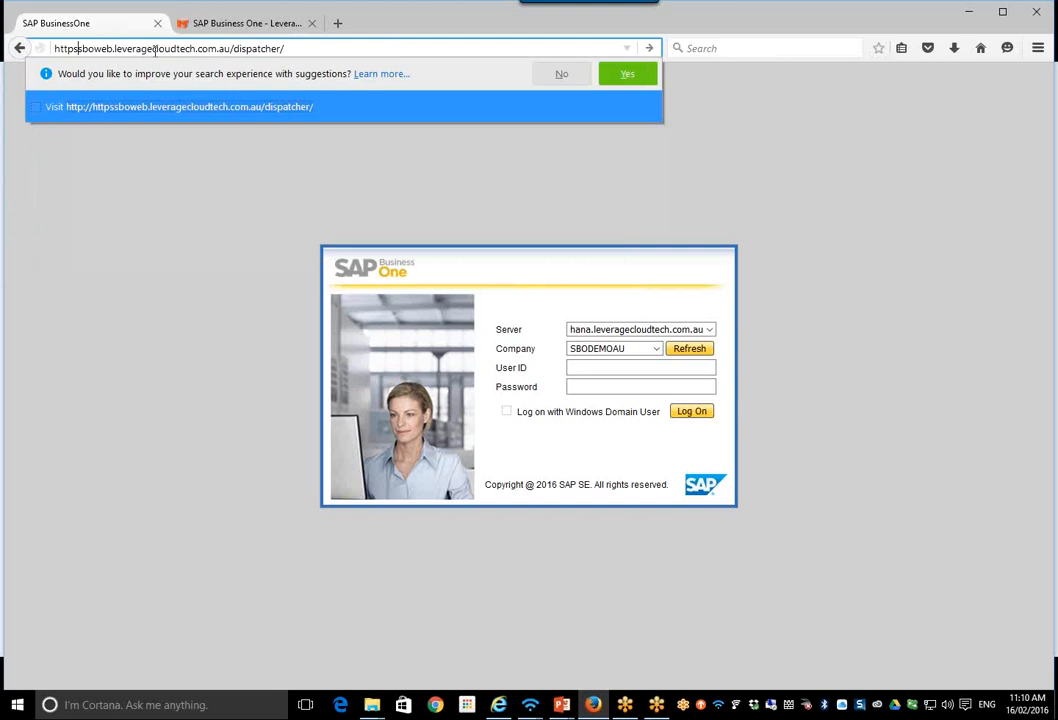
text(//)
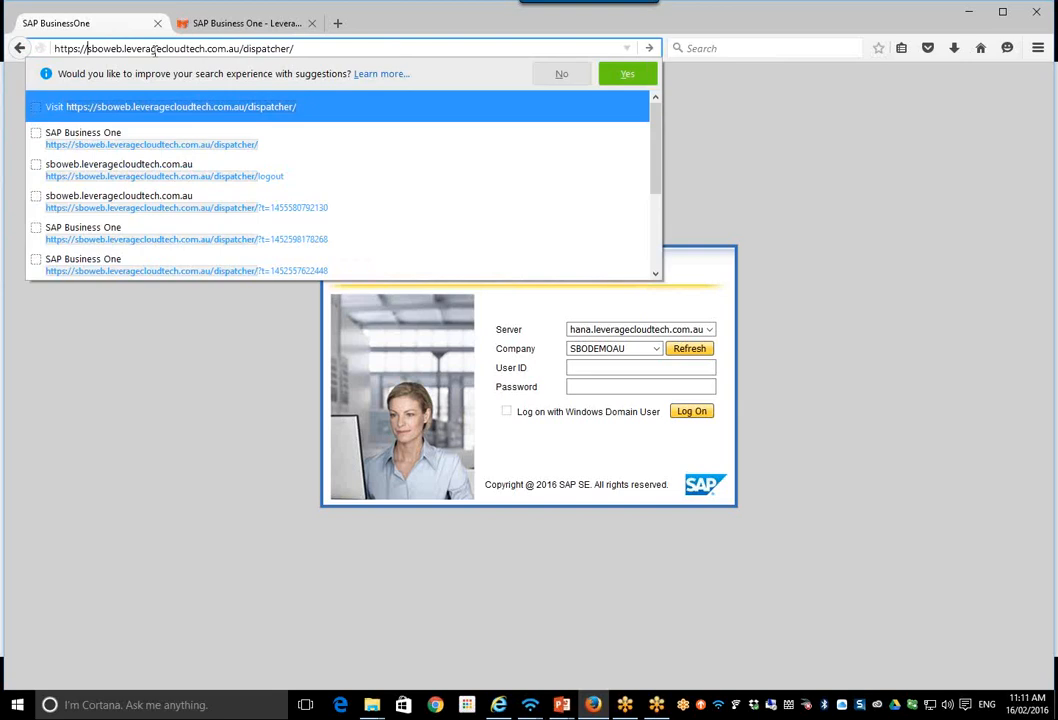
click(320, 50)
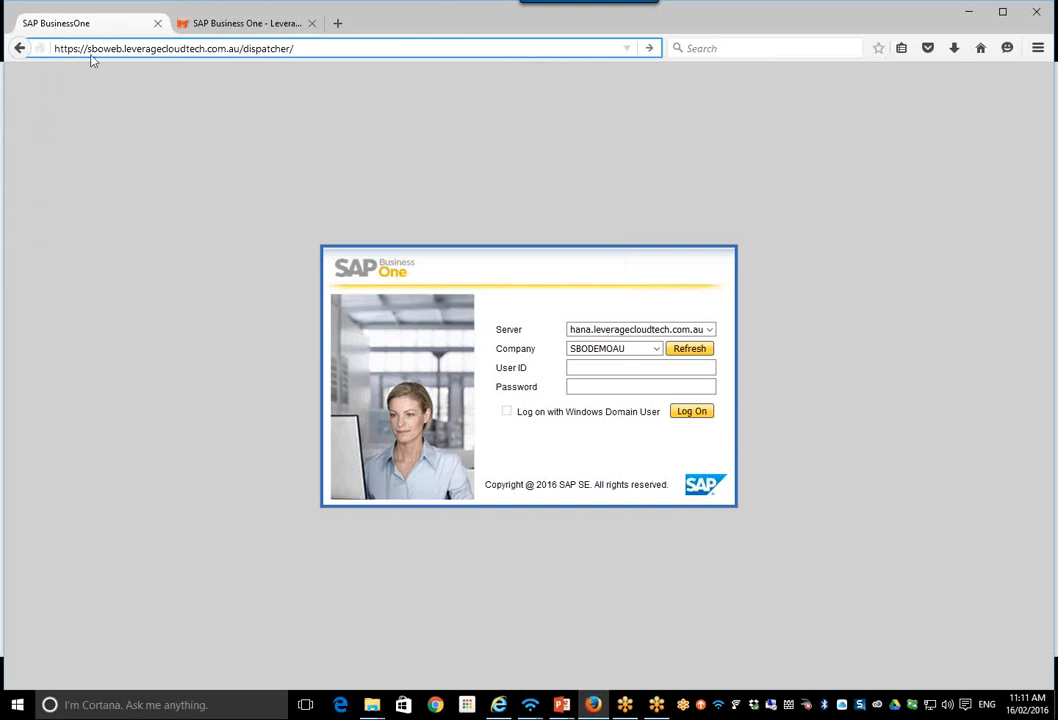
key(Return)
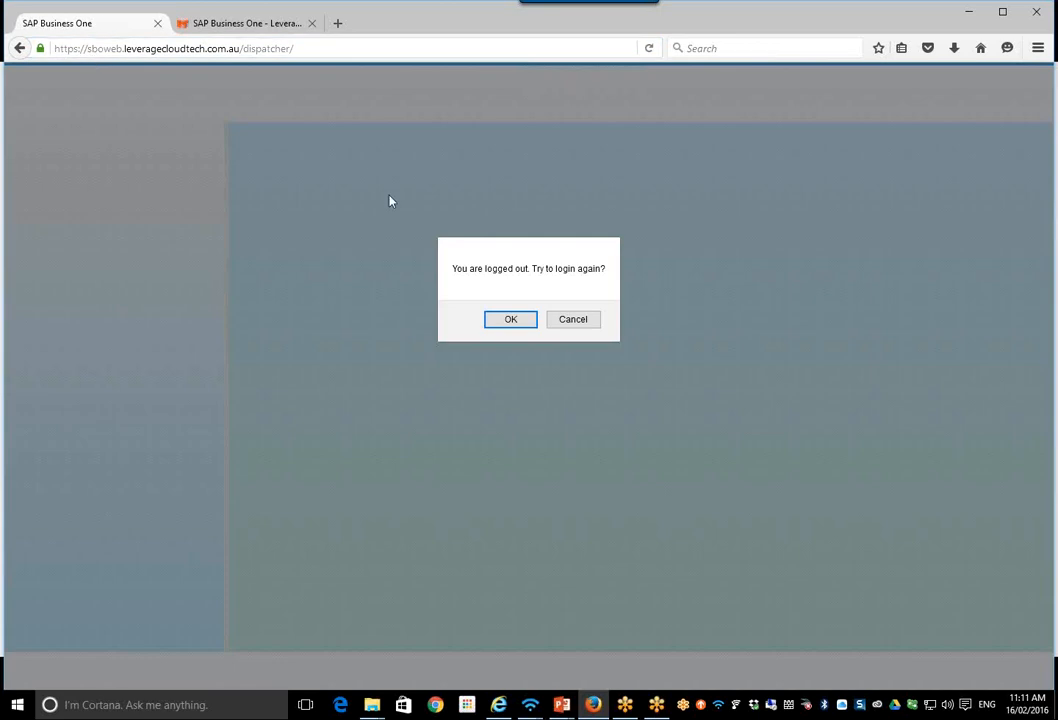
Step: Agree to log in again and log on to company SBODEMOAU with the user ID and account password
click(509, 322)
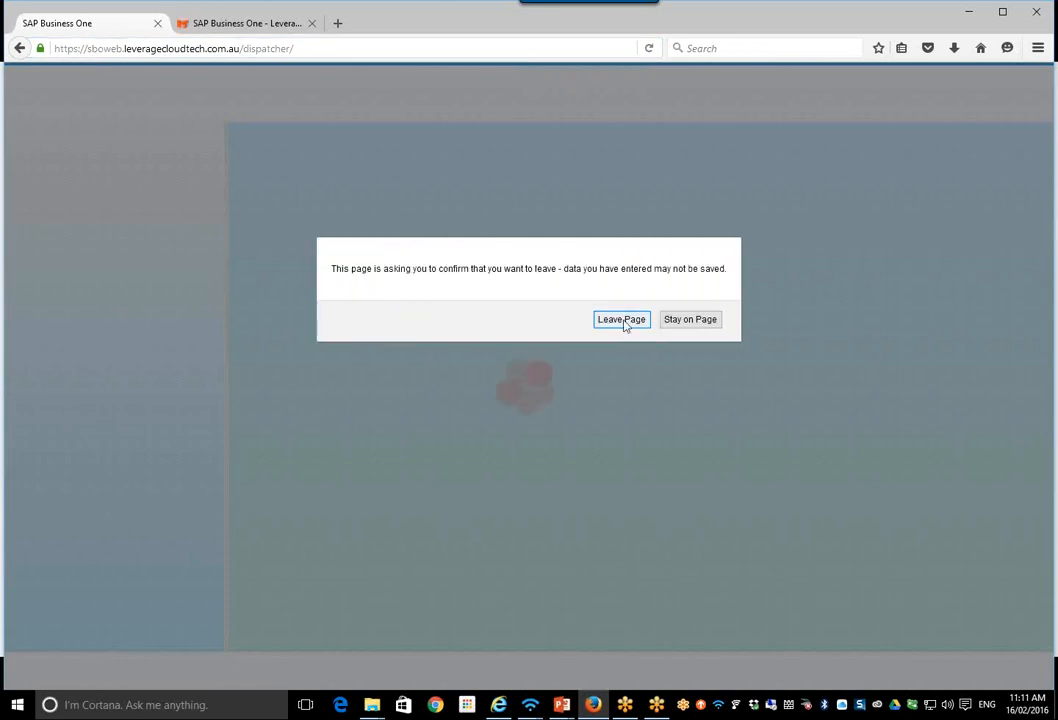
click(622, 320)
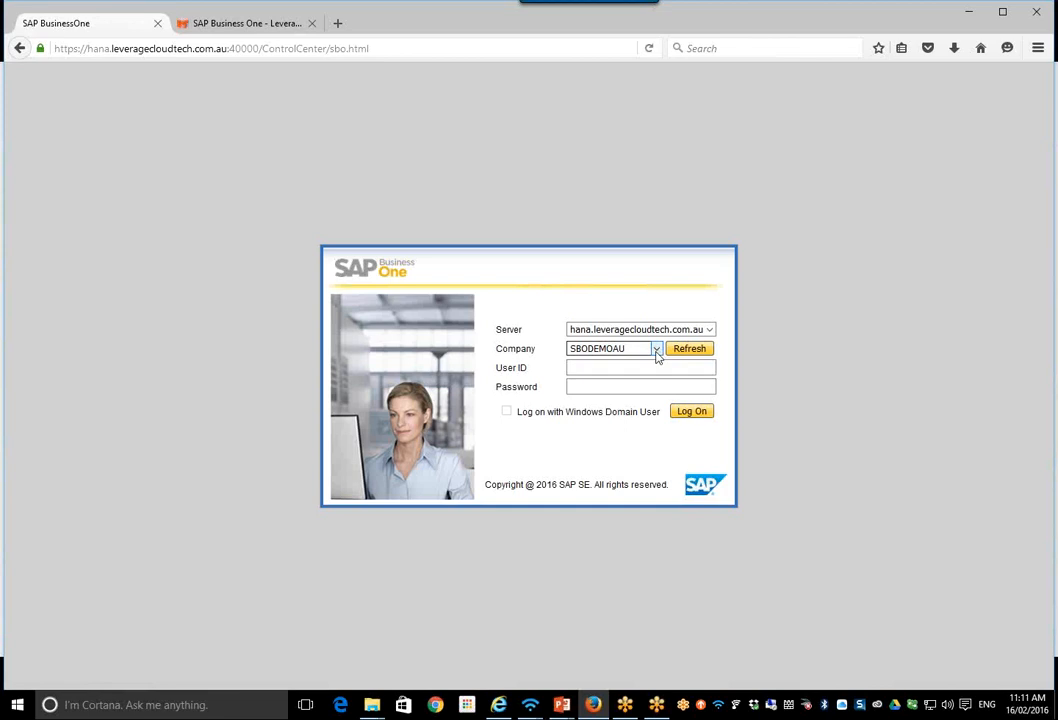
click(624, 373)
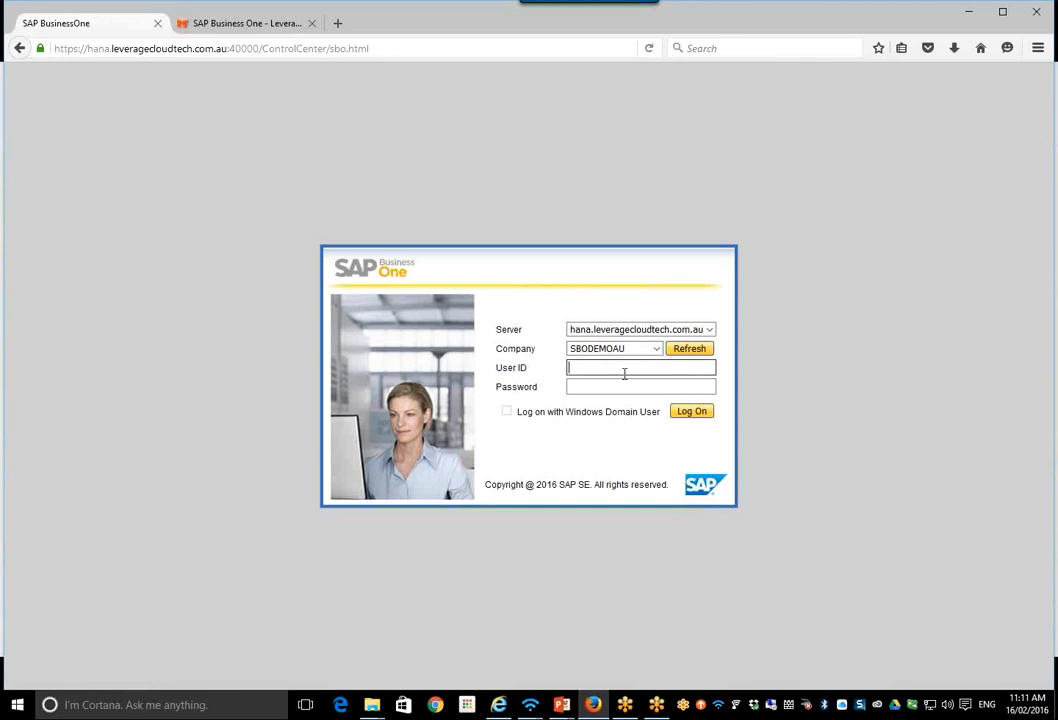
key(Tab)
text(**********)
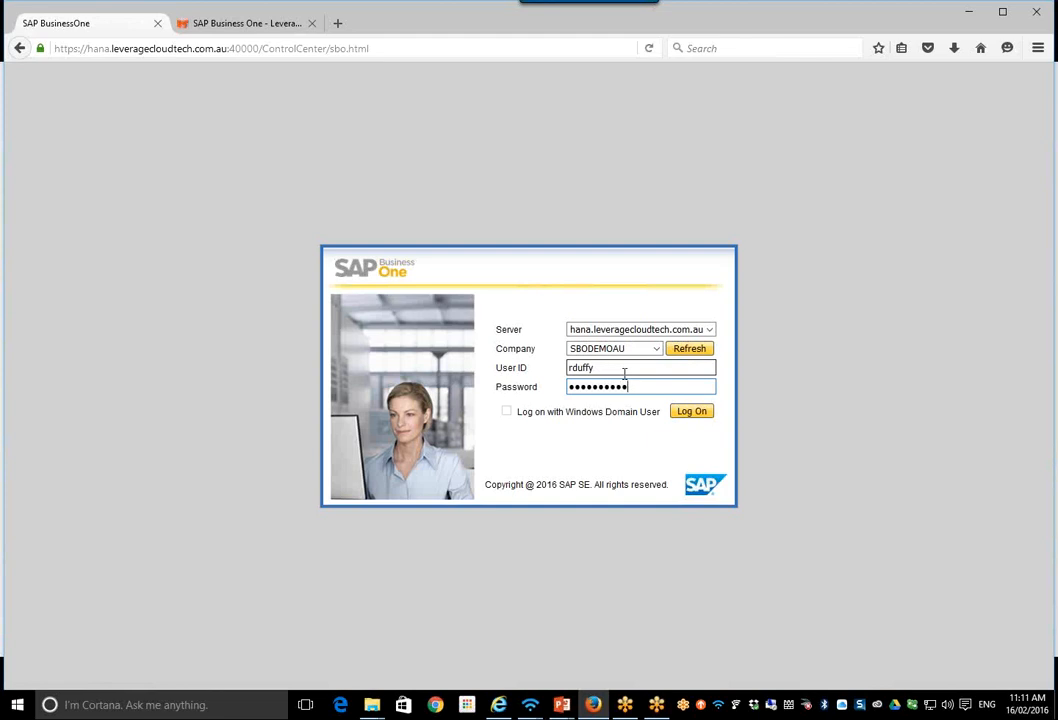
click(690, 415)
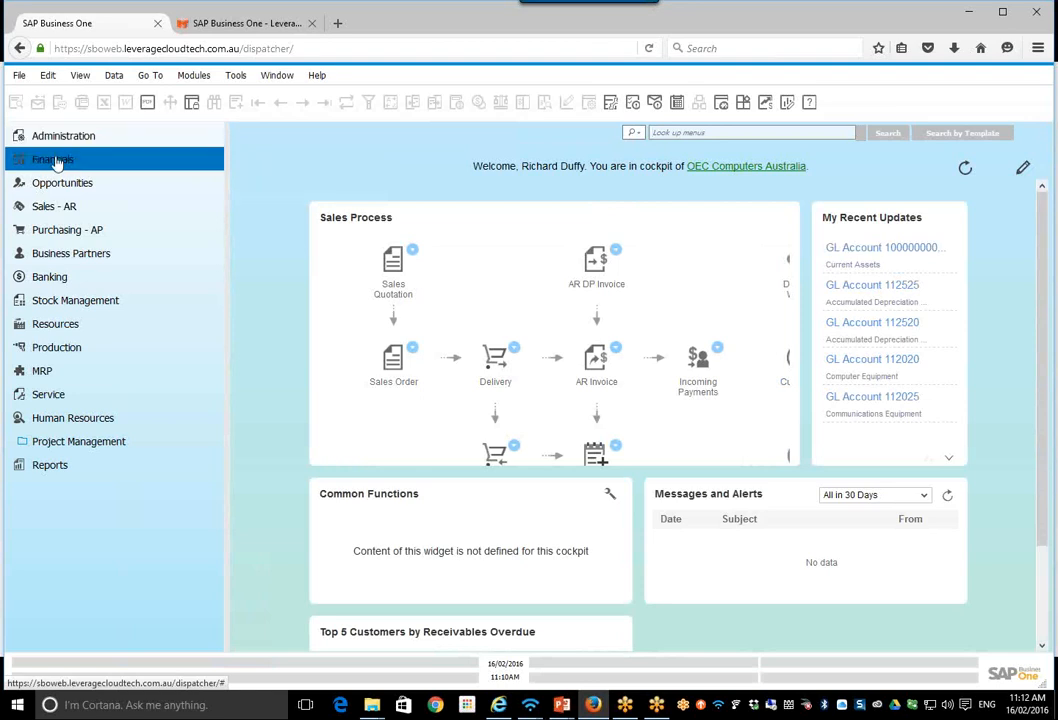
Step: Open the Business Partner Master Data form to view it and close it again
click(78, 256)
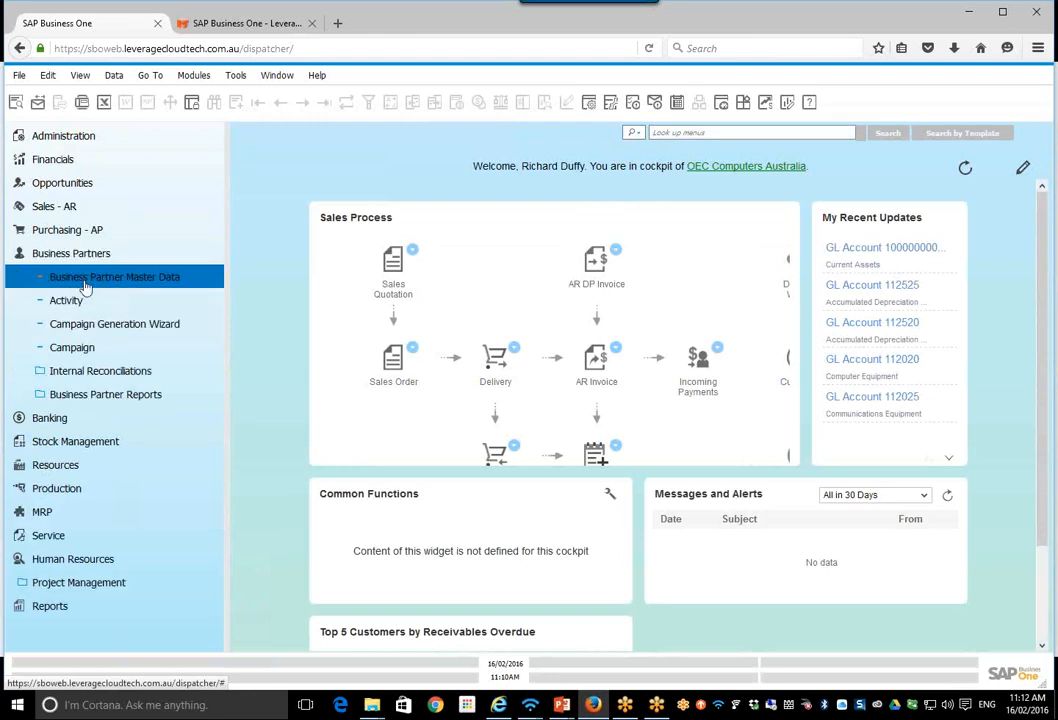
click(85, 283)
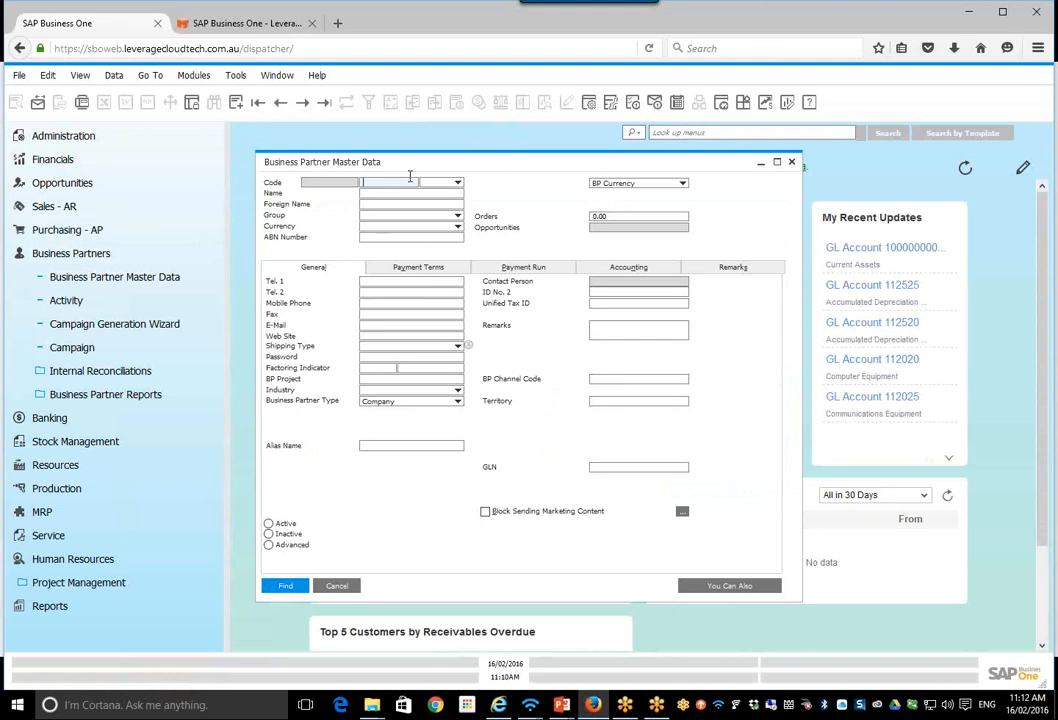
click(791, 162)
click(88, 256)
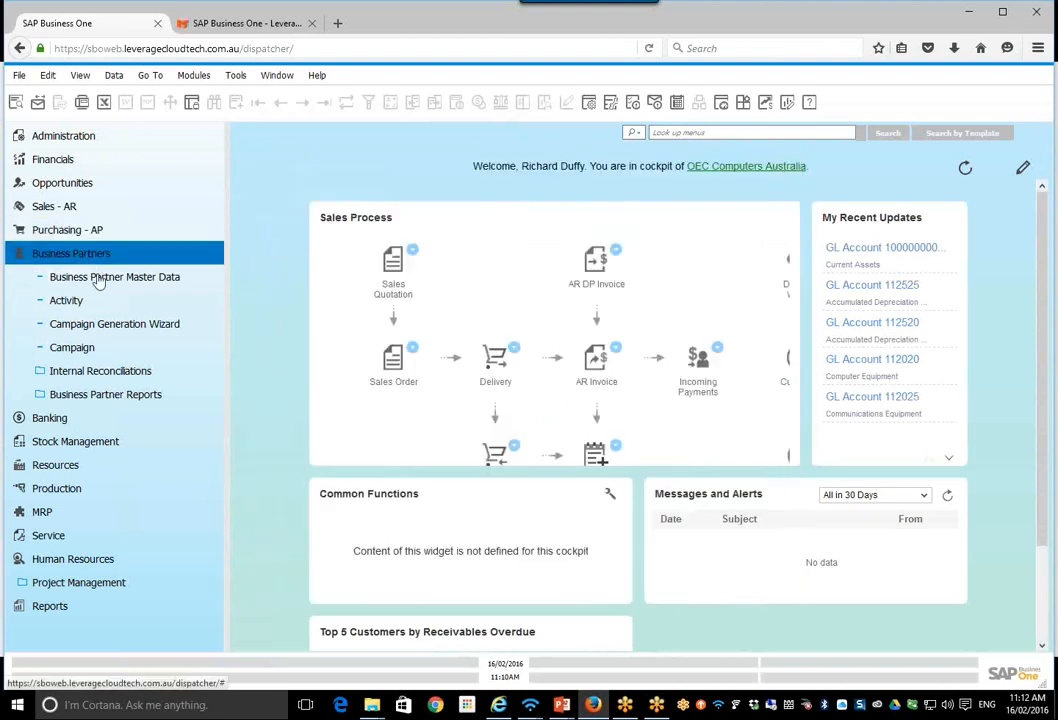
Step: Start a new sales quotation and choose customer C60000, SG Electronics, from the list of business partners
click(55, 206)
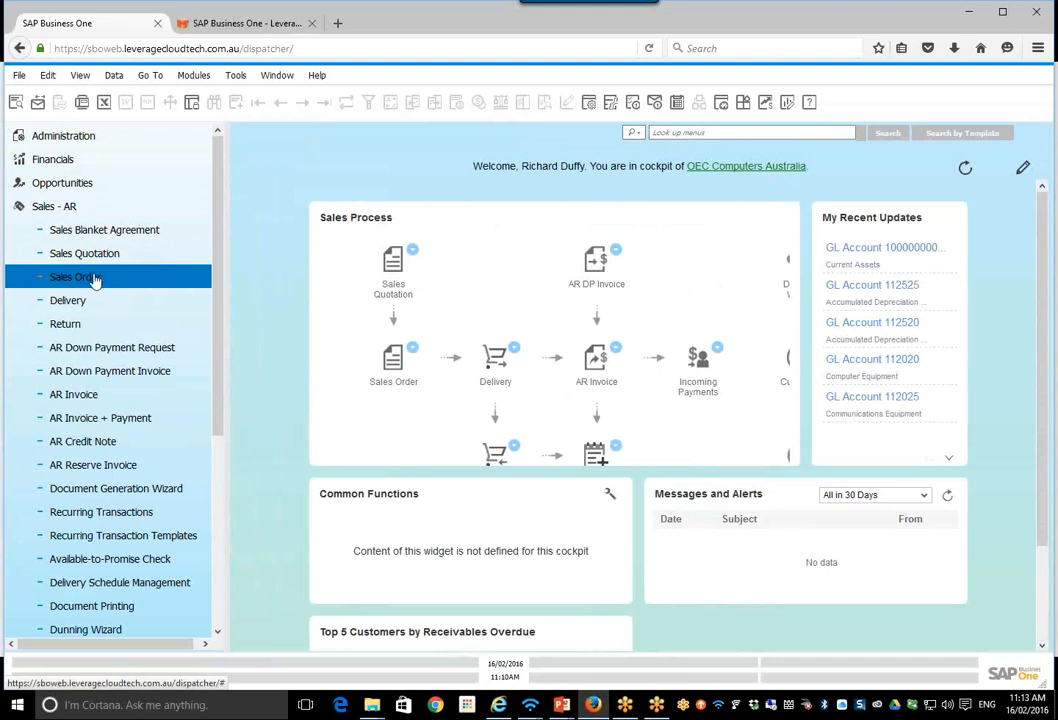
click(90, 254)
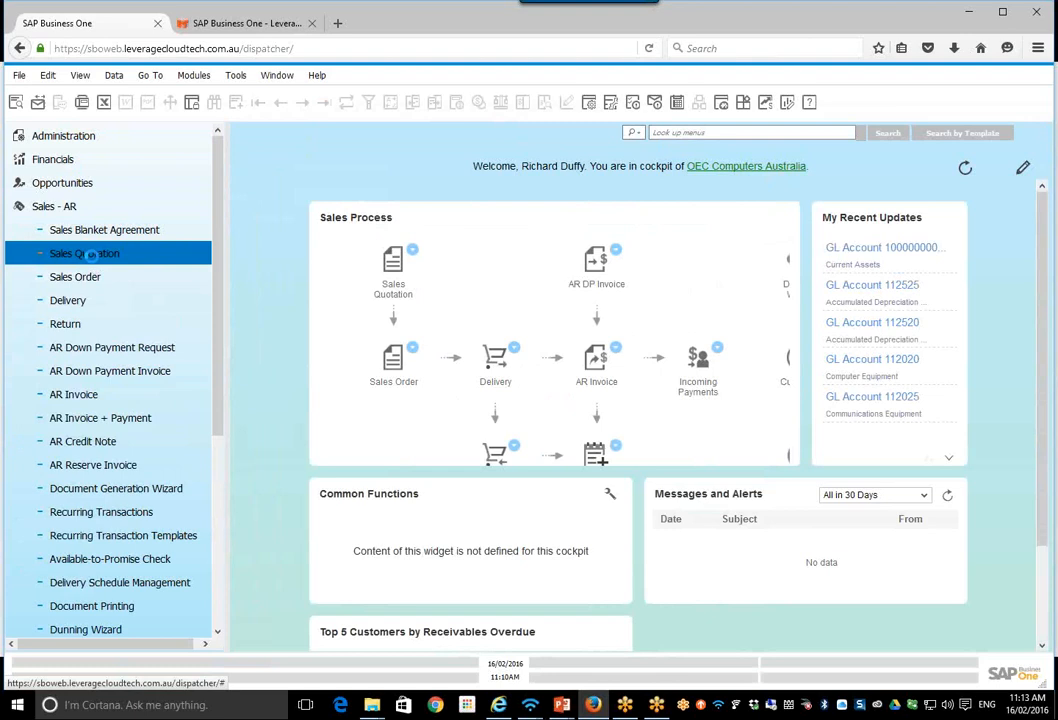
click(90, 255)
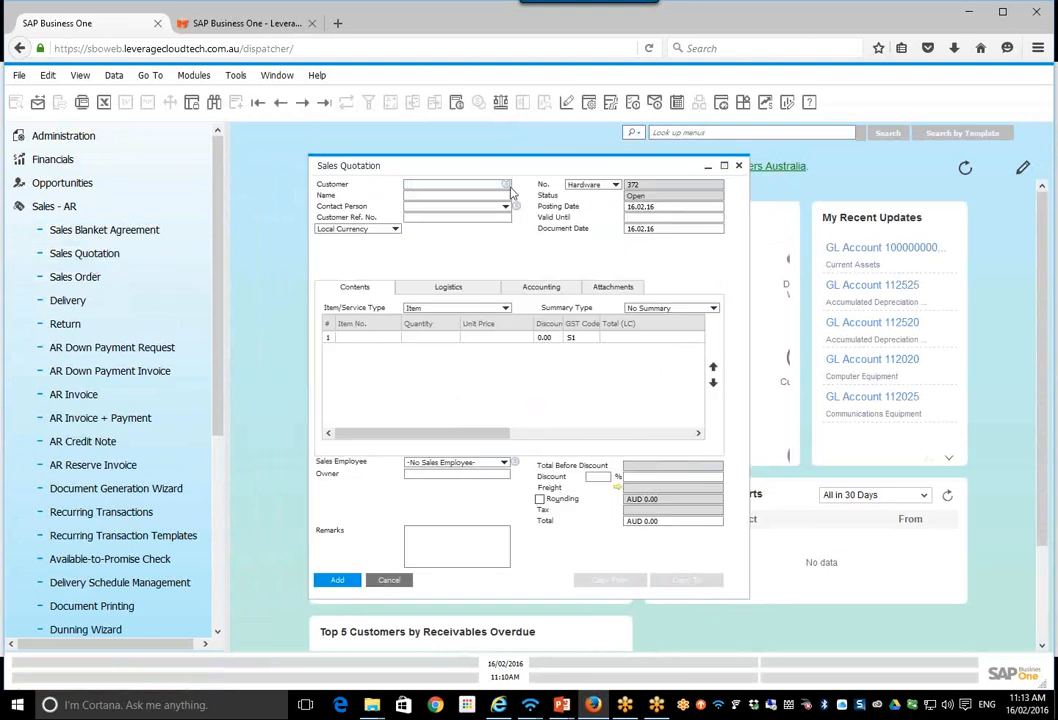
click(509, 188)
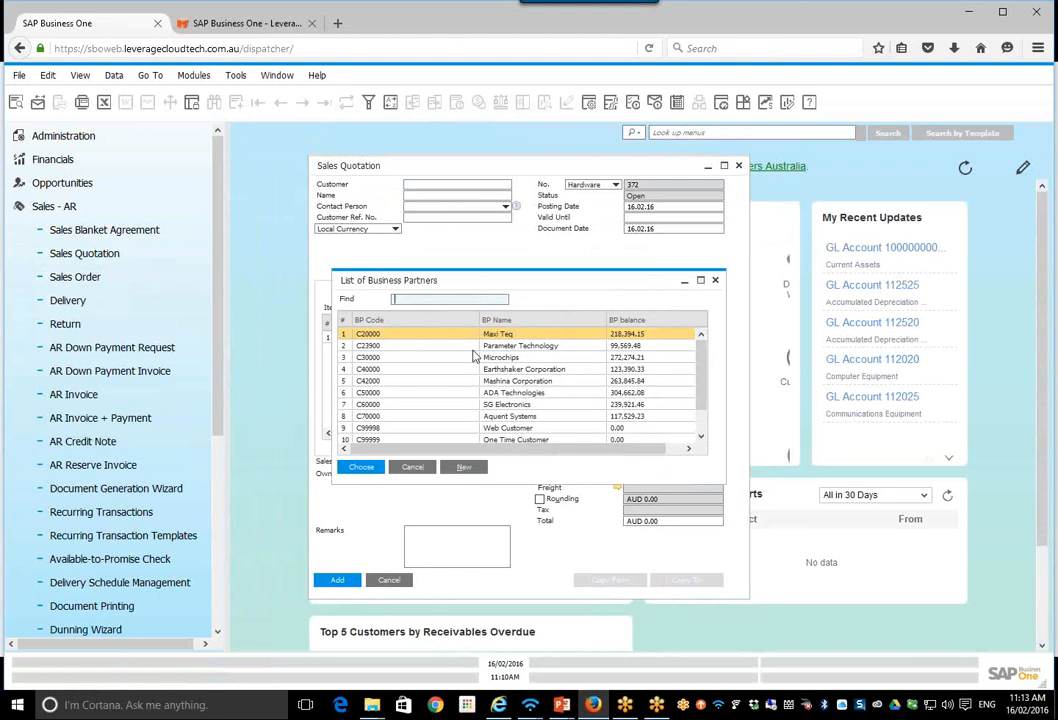
click(421, 406)
double_click(398, 407)
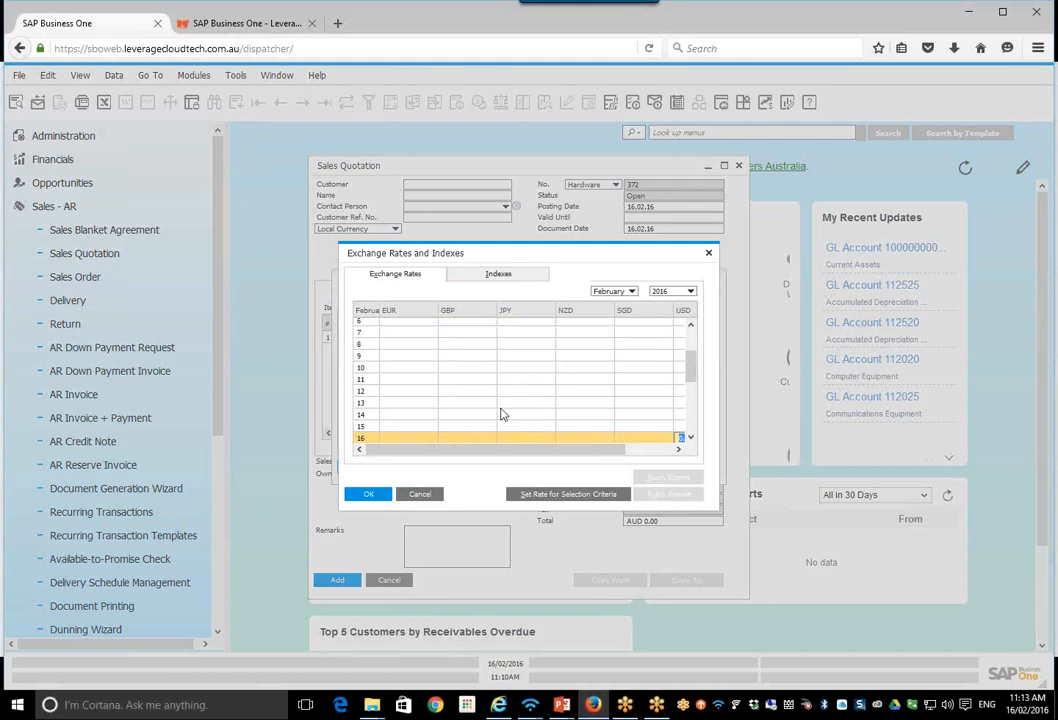
Step: Set the USD exchange rate for 16 February 2016 to 1, save it and return to the sales quotation
text(1)
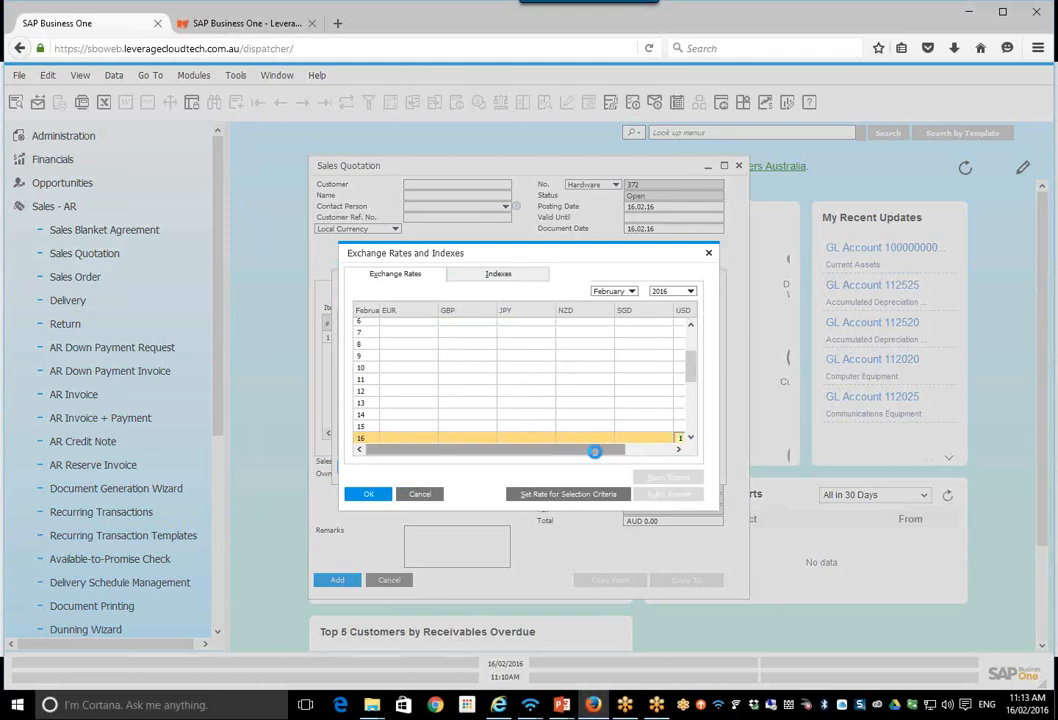
key(Tab)
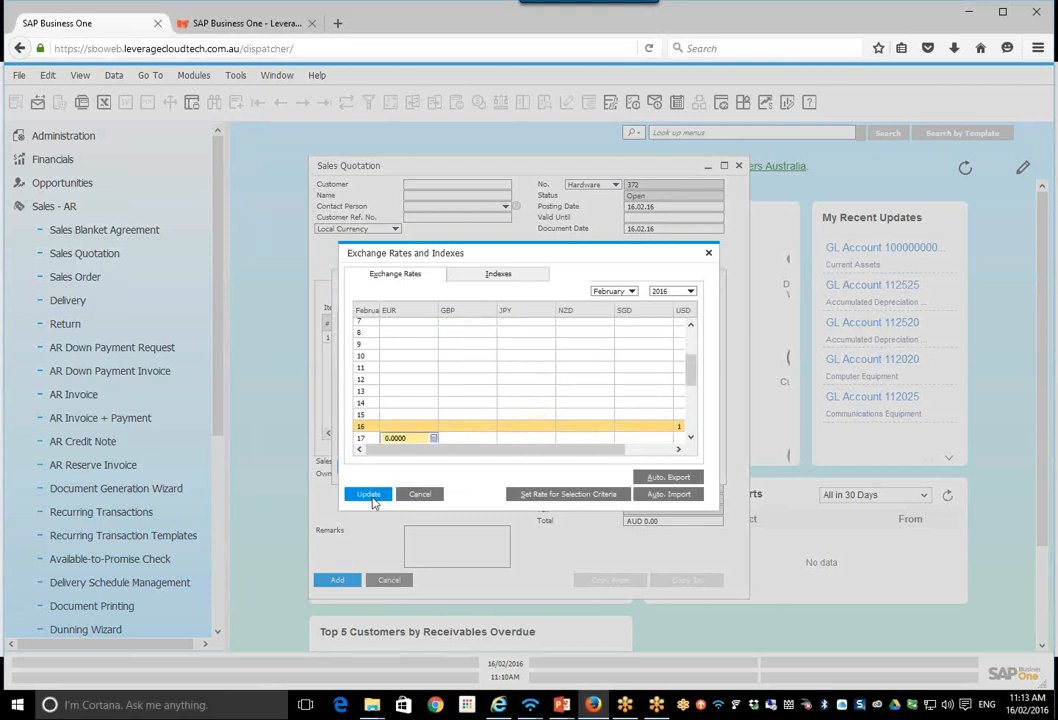
click(371, 500)
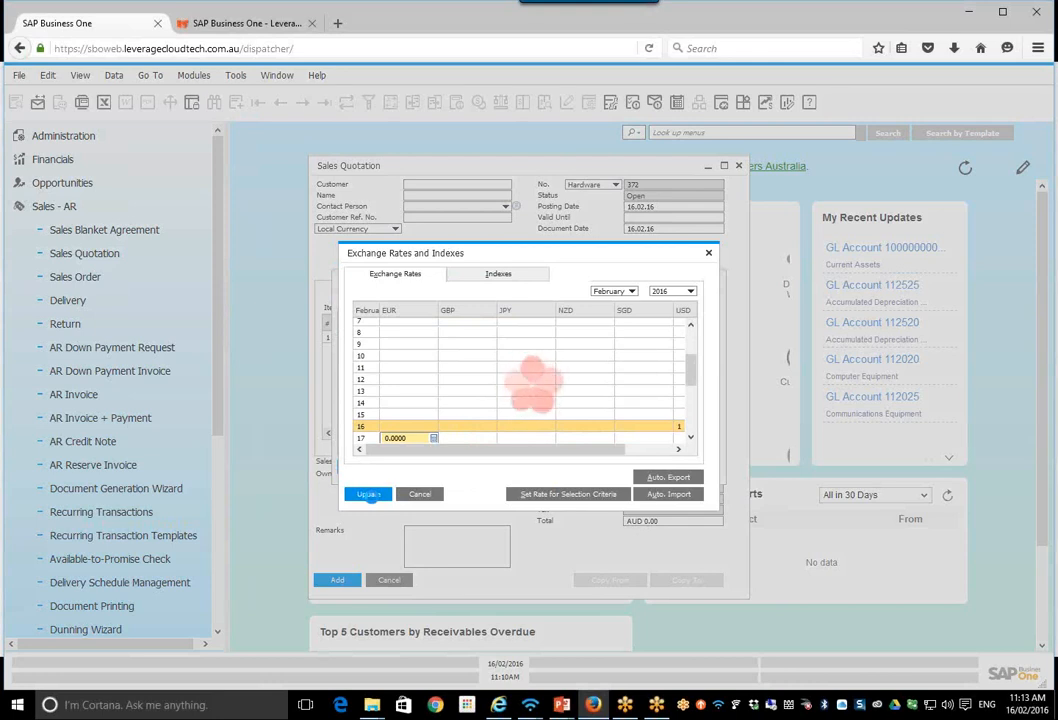
click(690, 290)
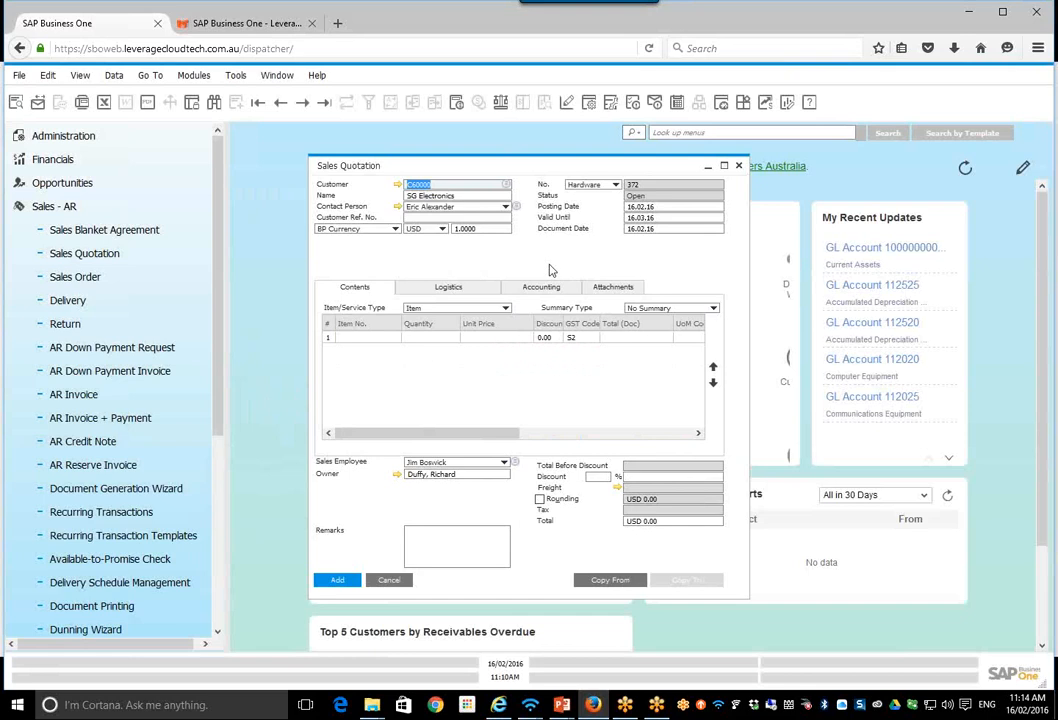
Step: Close the sales quotation without saving it and collapse the Sales - AR module
click(739, 166)
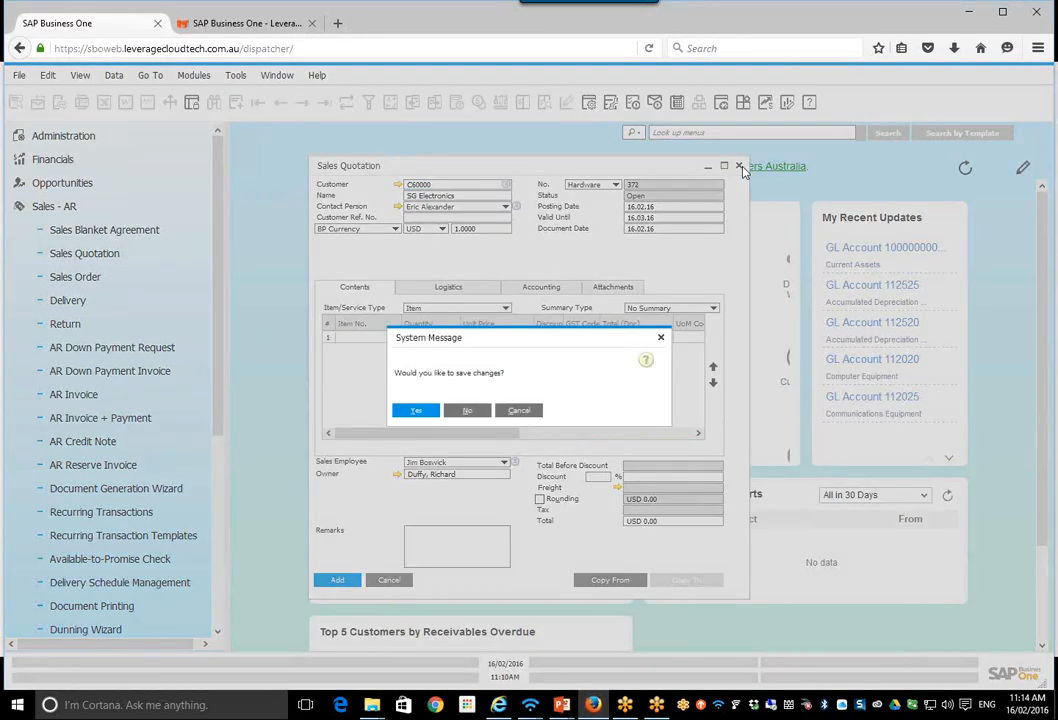
click(468, 411)
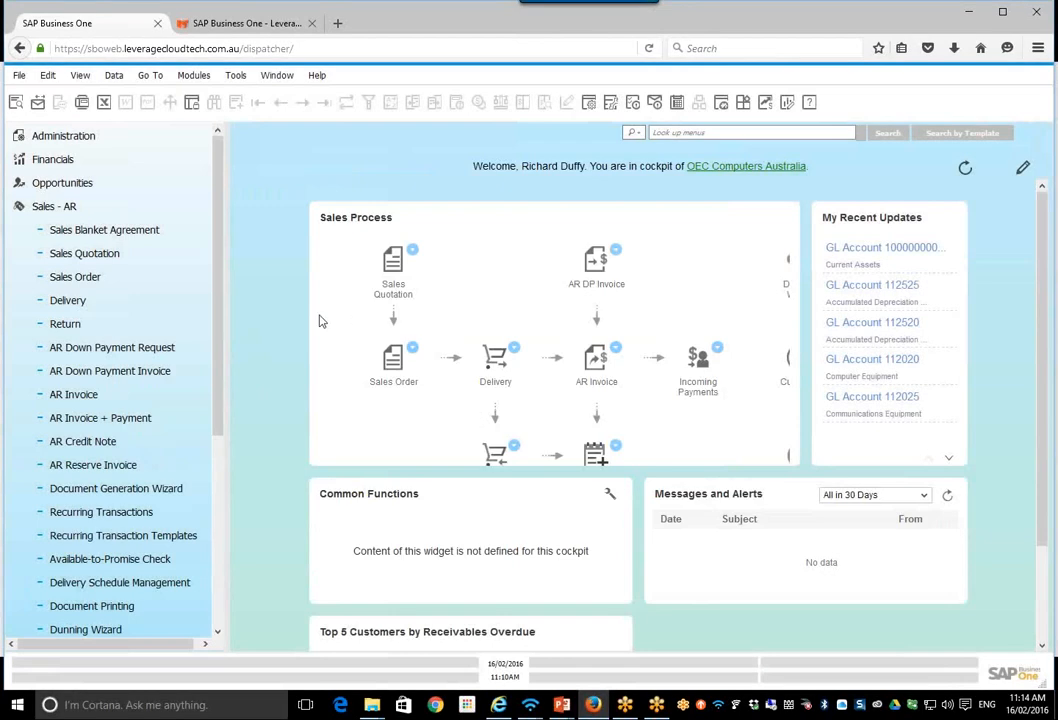
click(47, 210)
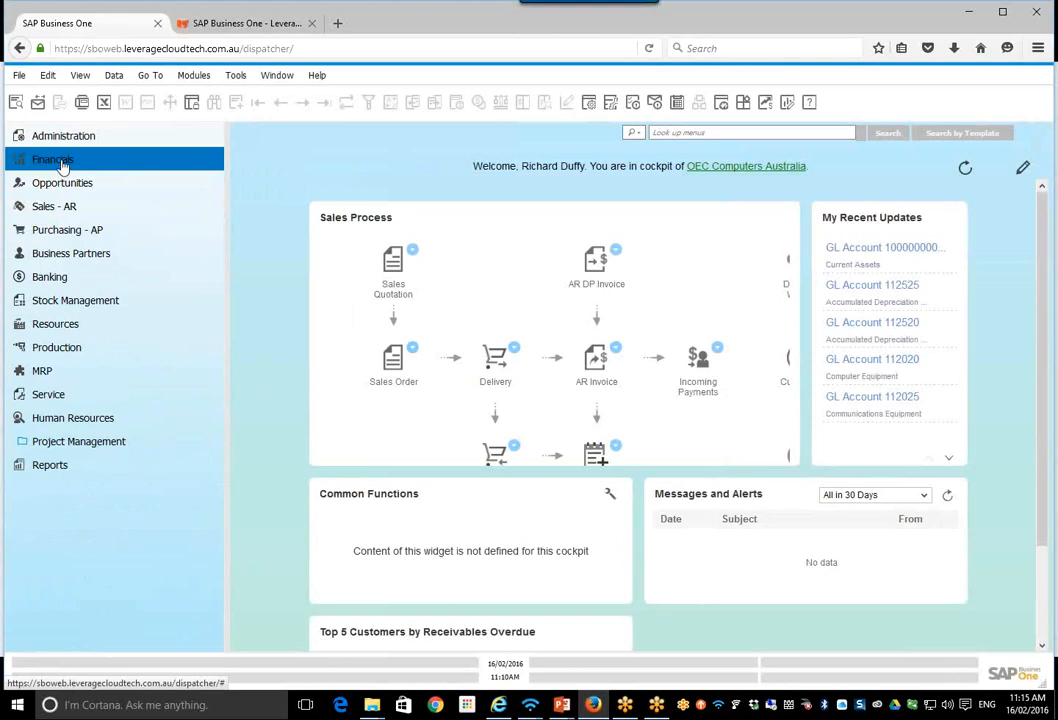
Step: Look through the functions of the Financials module and expand Project Management
click(62, 165)
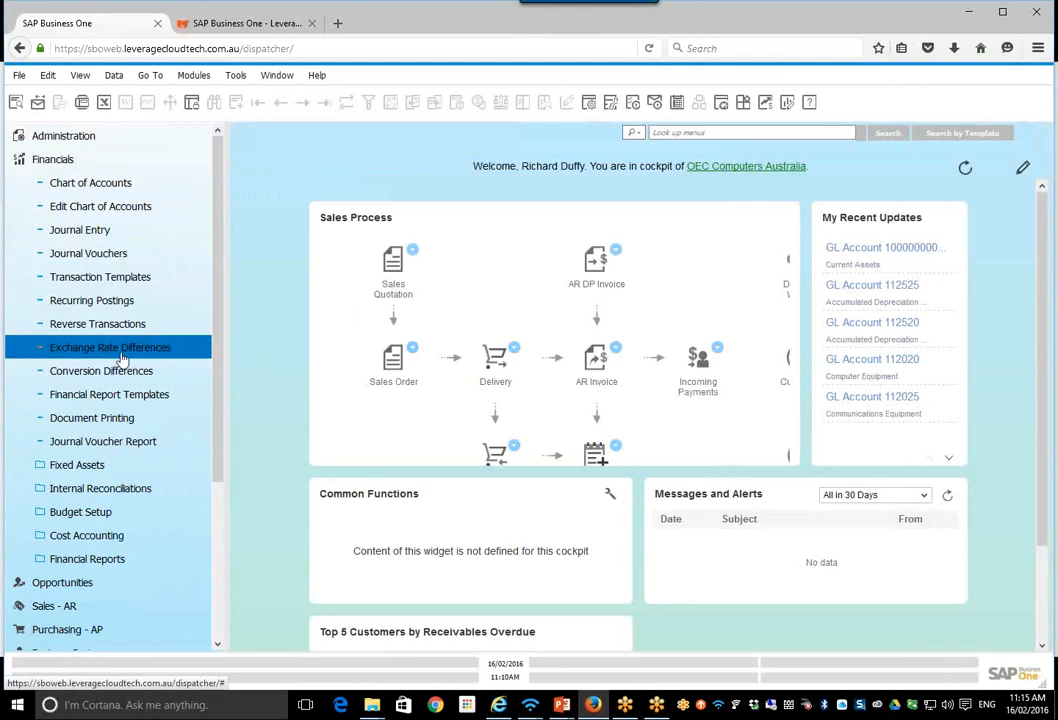
scroll(122, 365, down, 3)
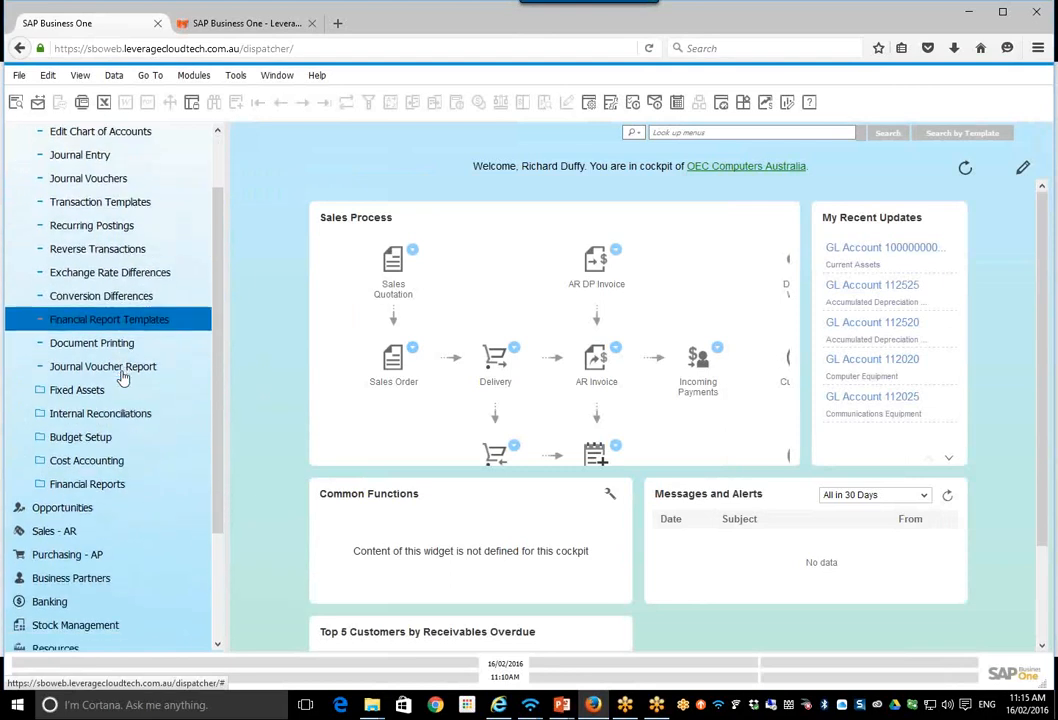
scroll(122, 375, down, 1)
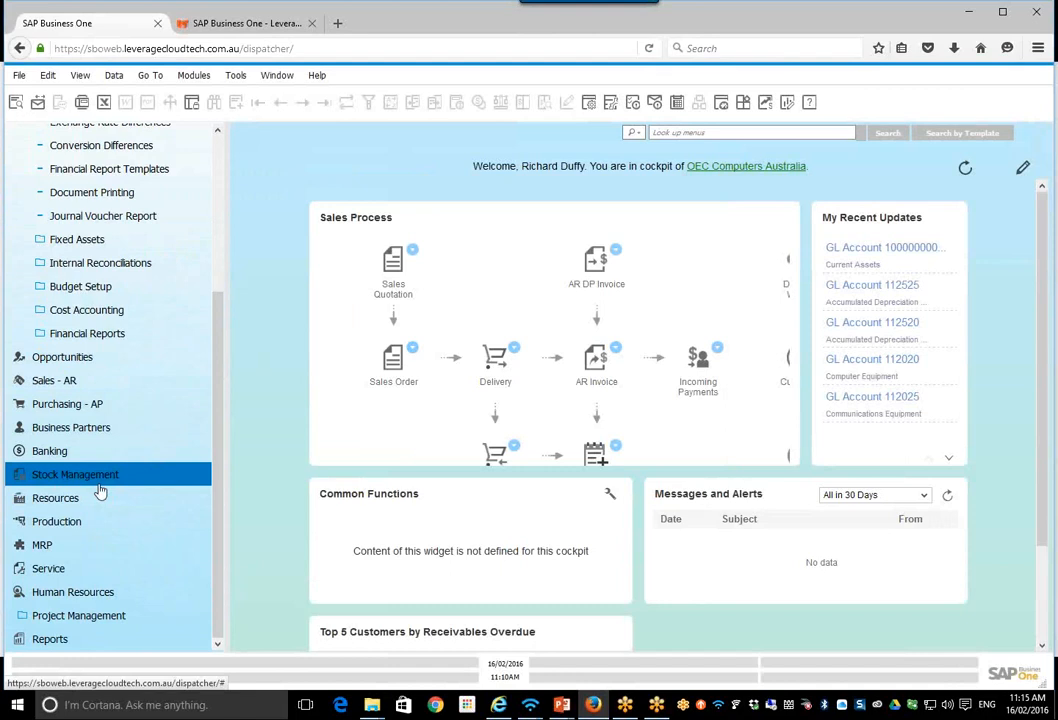
click(108, 620)
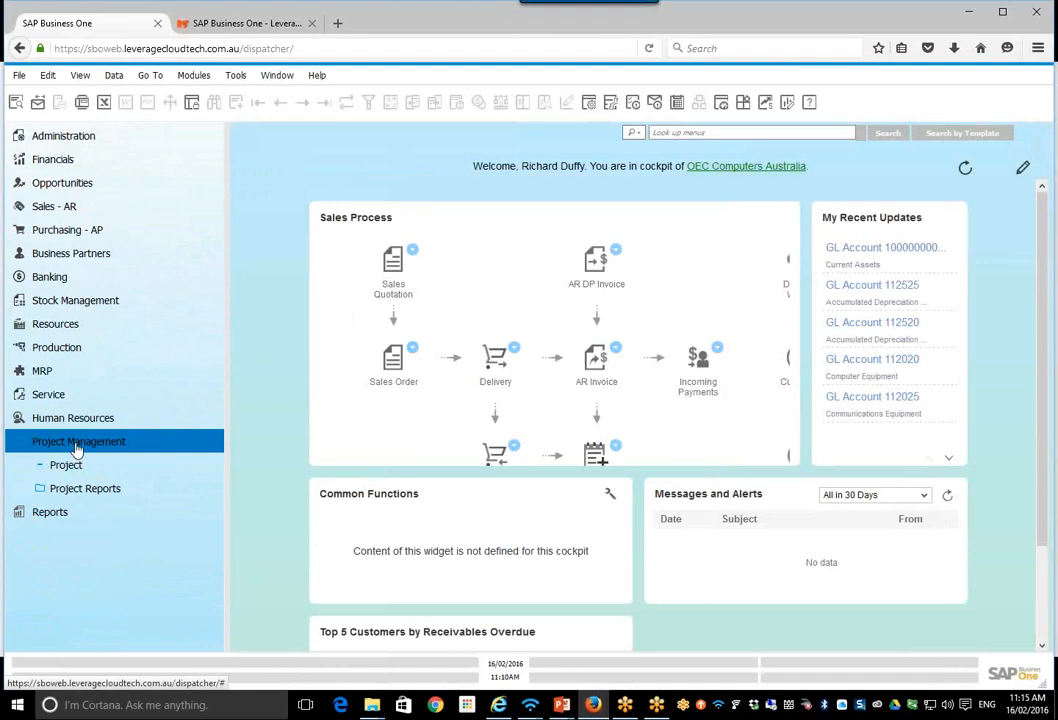
Step: View the General Settings under System Initialisation, close them again and collapse the Administration module
click(72, 138)
click(61, 208)
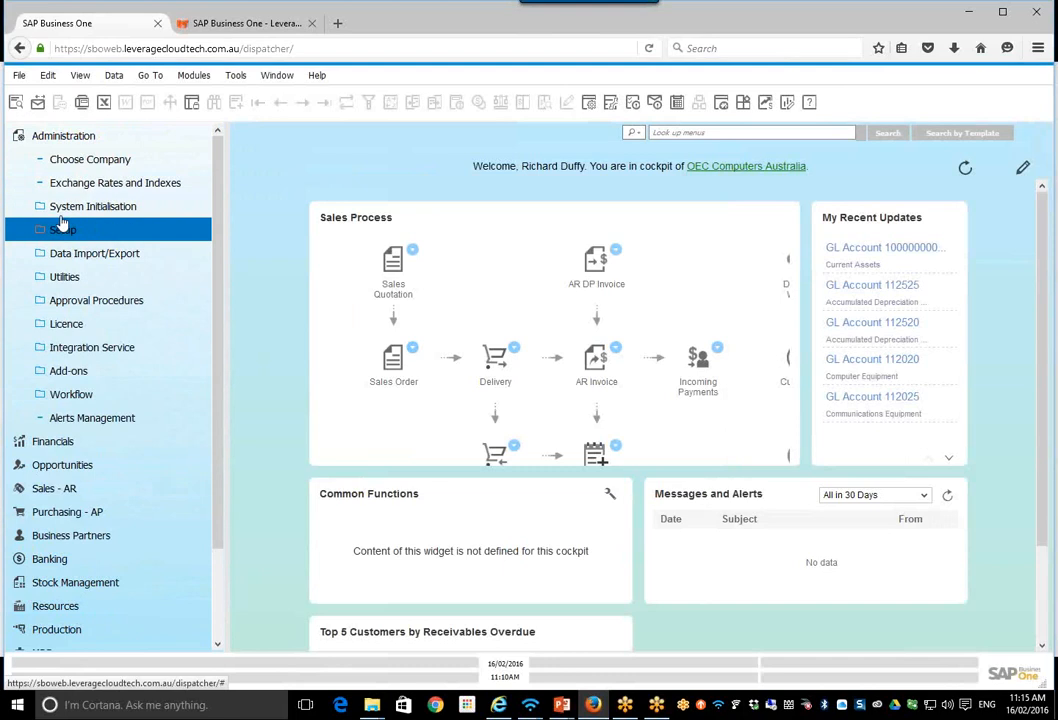
click(82, 236)
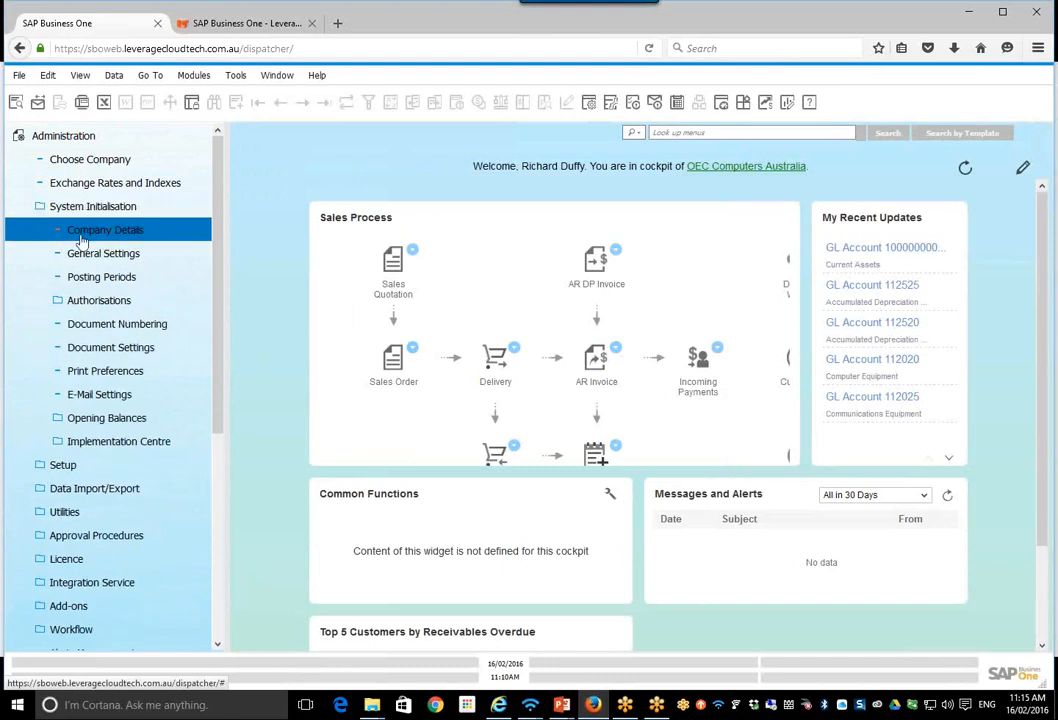
click(83, 253)
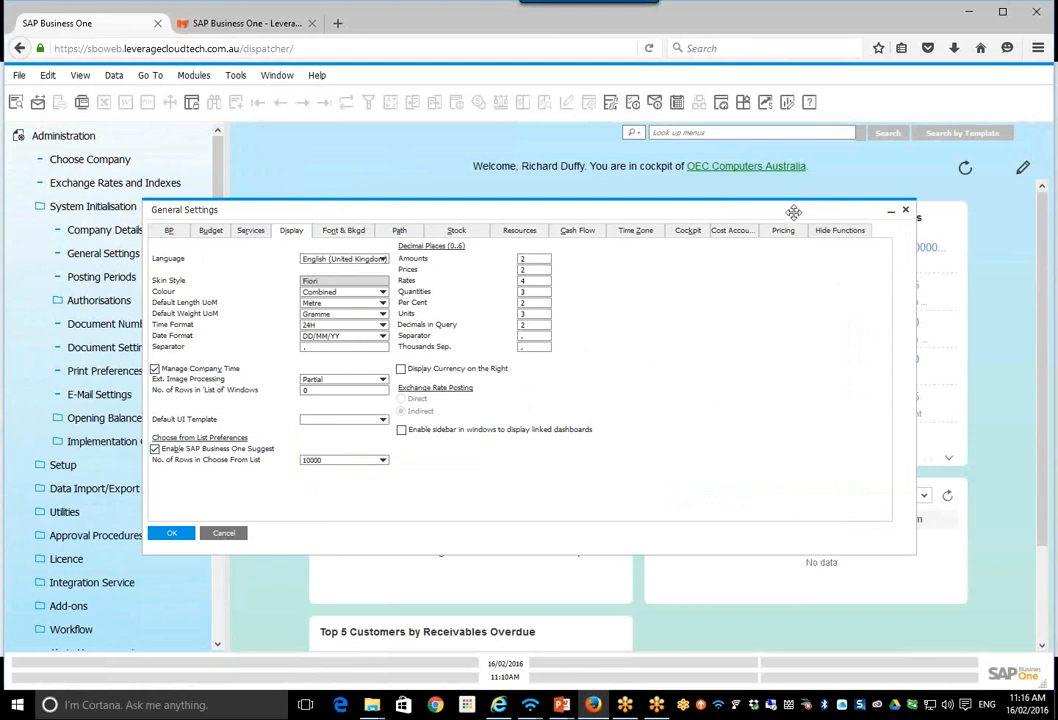
click(905, 212)
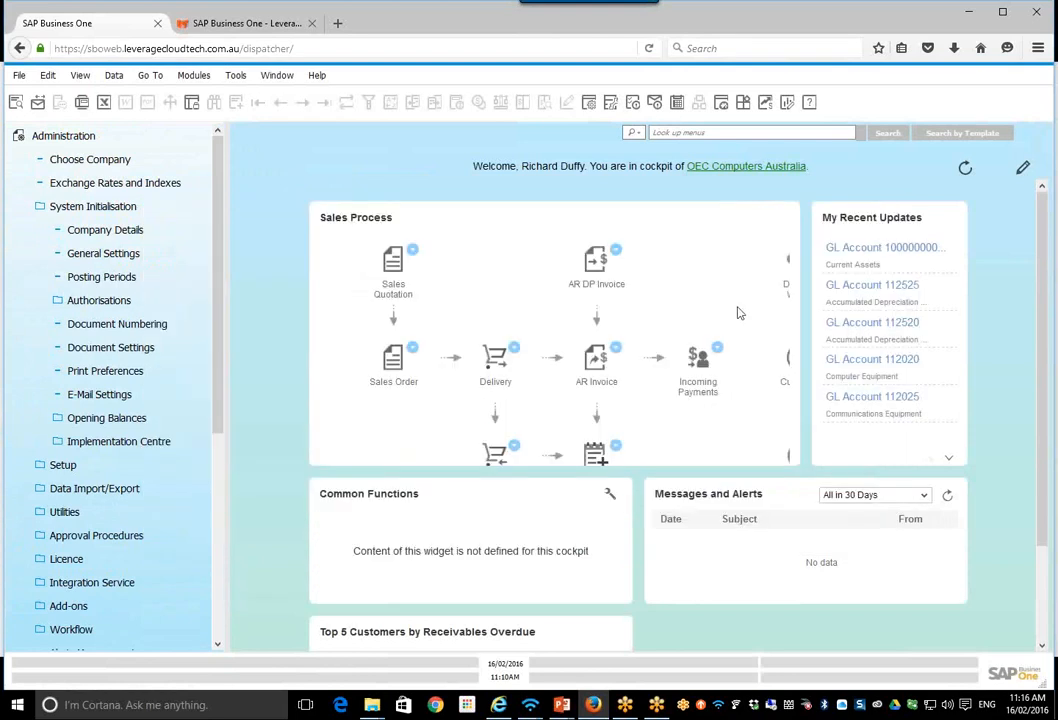
click(62, 140)
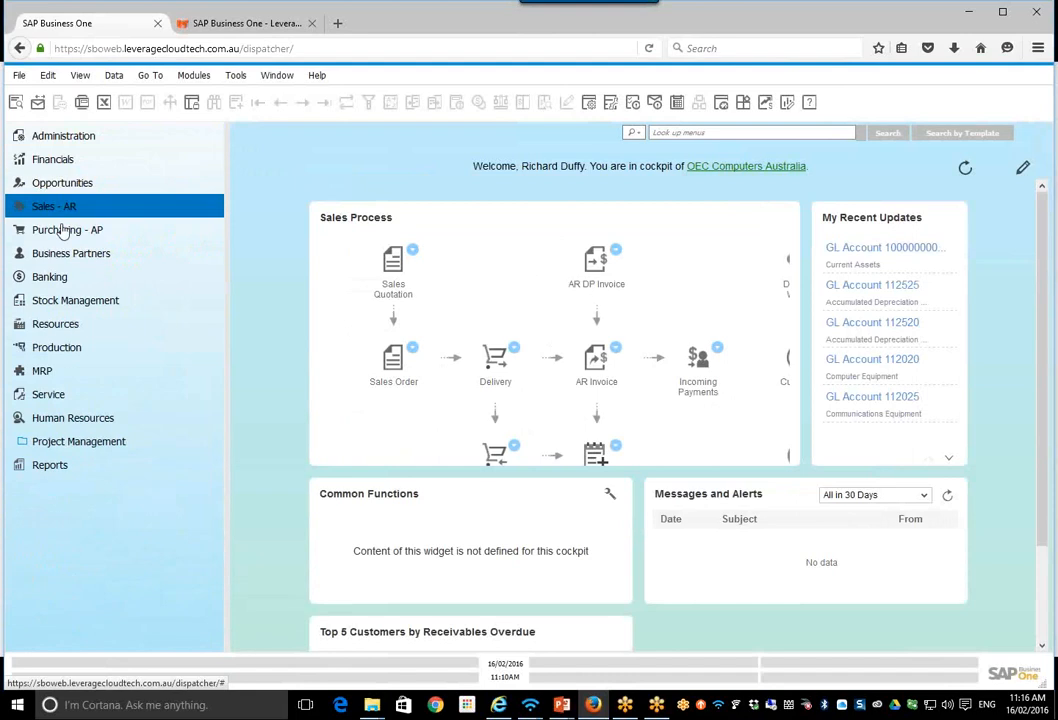
Step: Open a new project in Project Management and set its project type to Internal
click(70, 443)
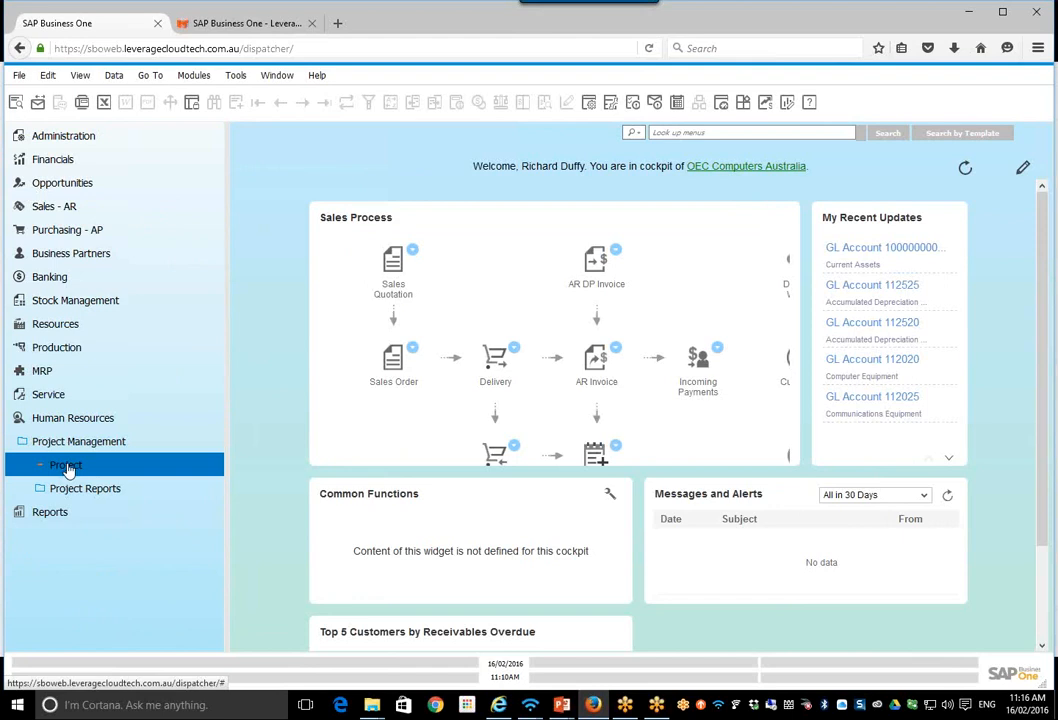
click(65, 467)
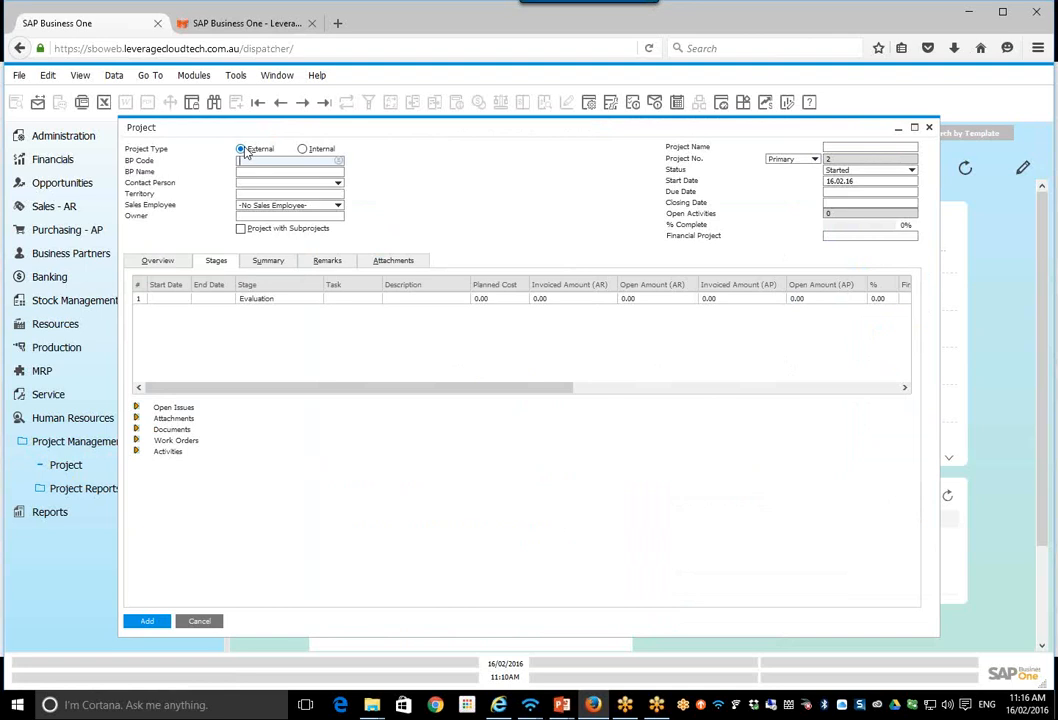
click(303, 149)
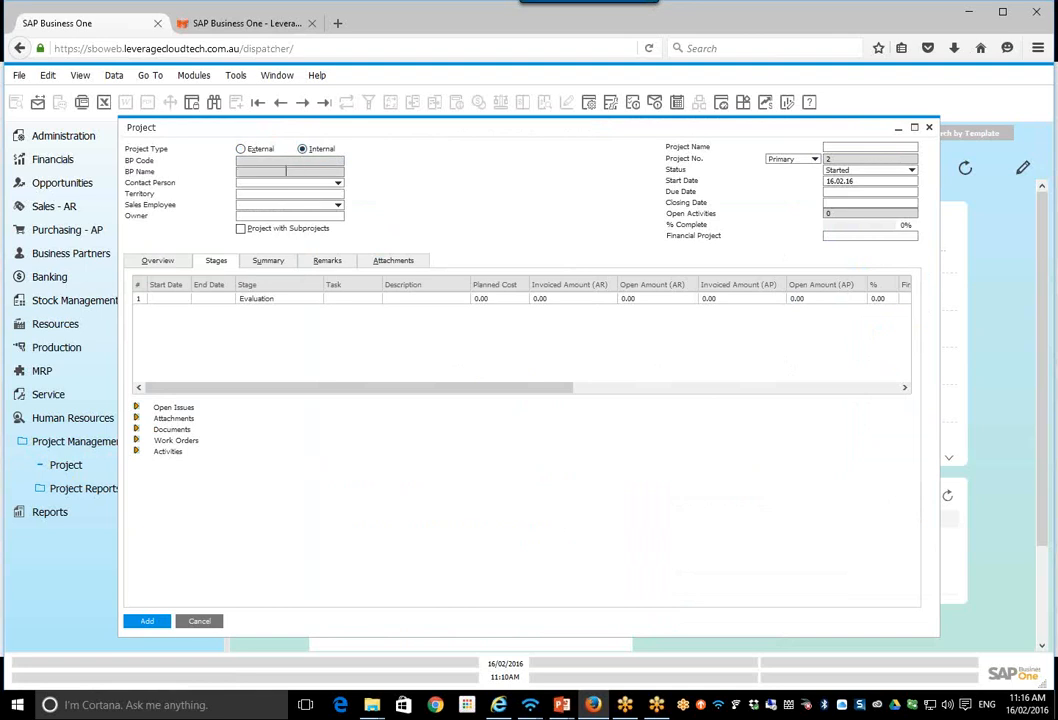
click(240, 149)
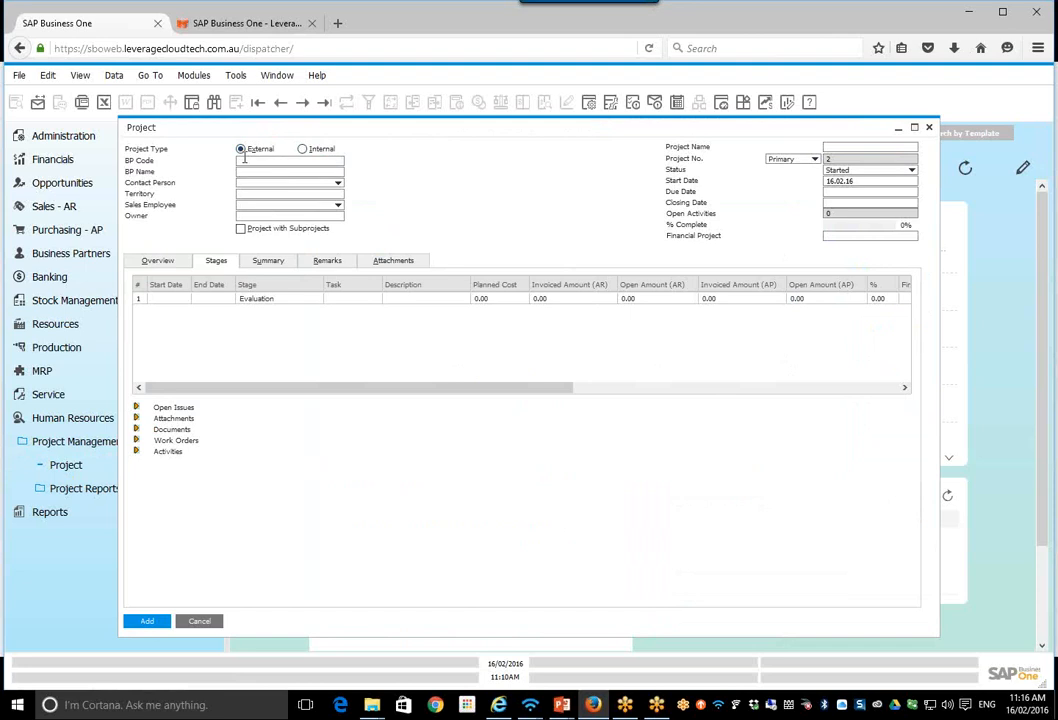
click(303, 149)
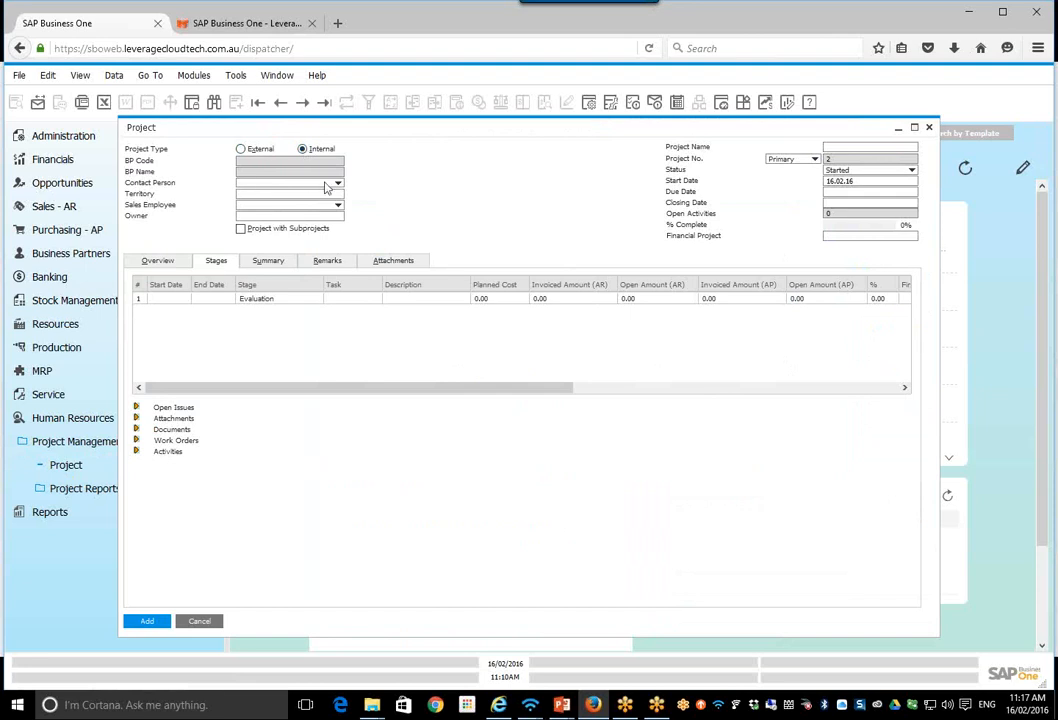
Step: Name the project "CY 2016 Kickpoff Meeting" and choose the status Started
click(851, 148)
text(CY 2016 Kickpo)
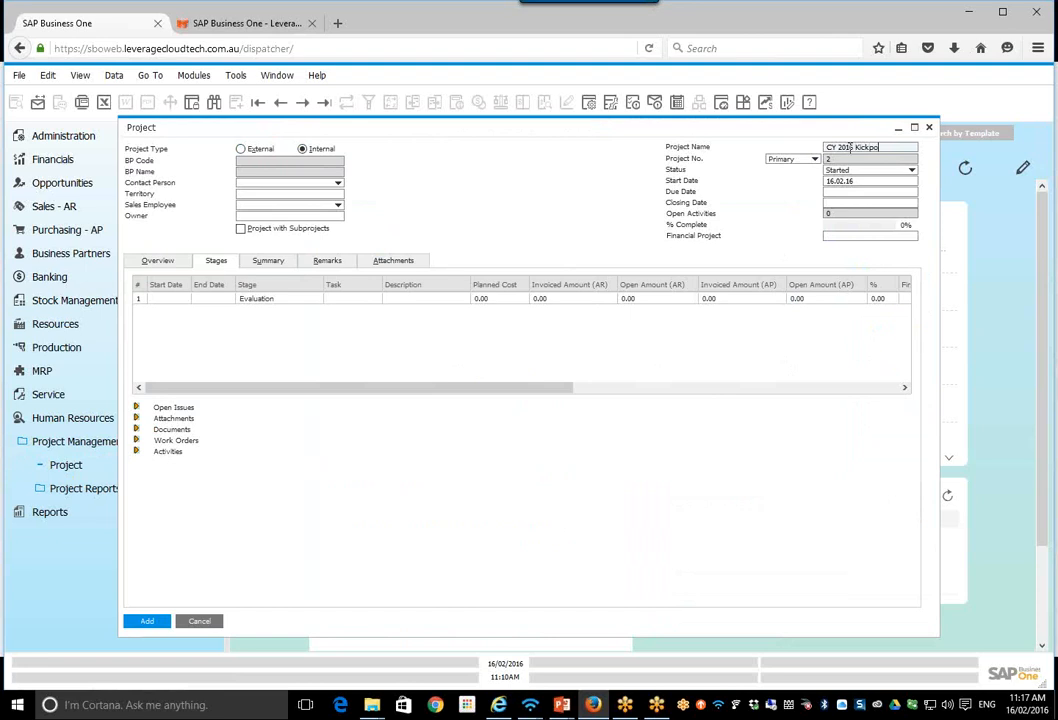
text(ff Meeting)
click(865, 172)
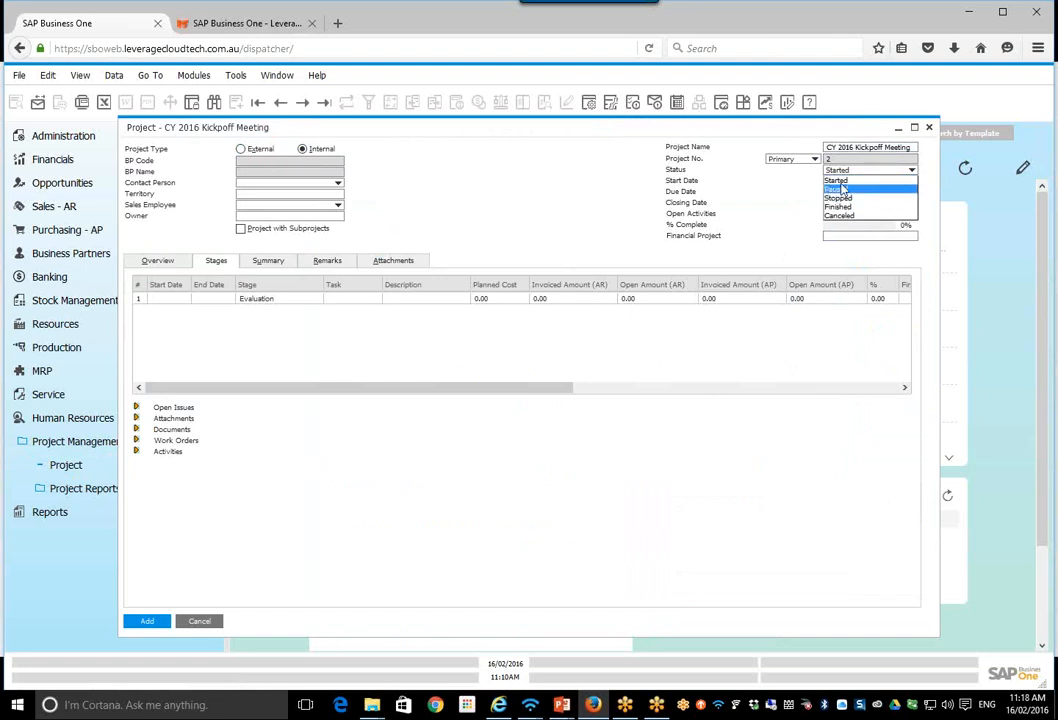
click(860, 180)
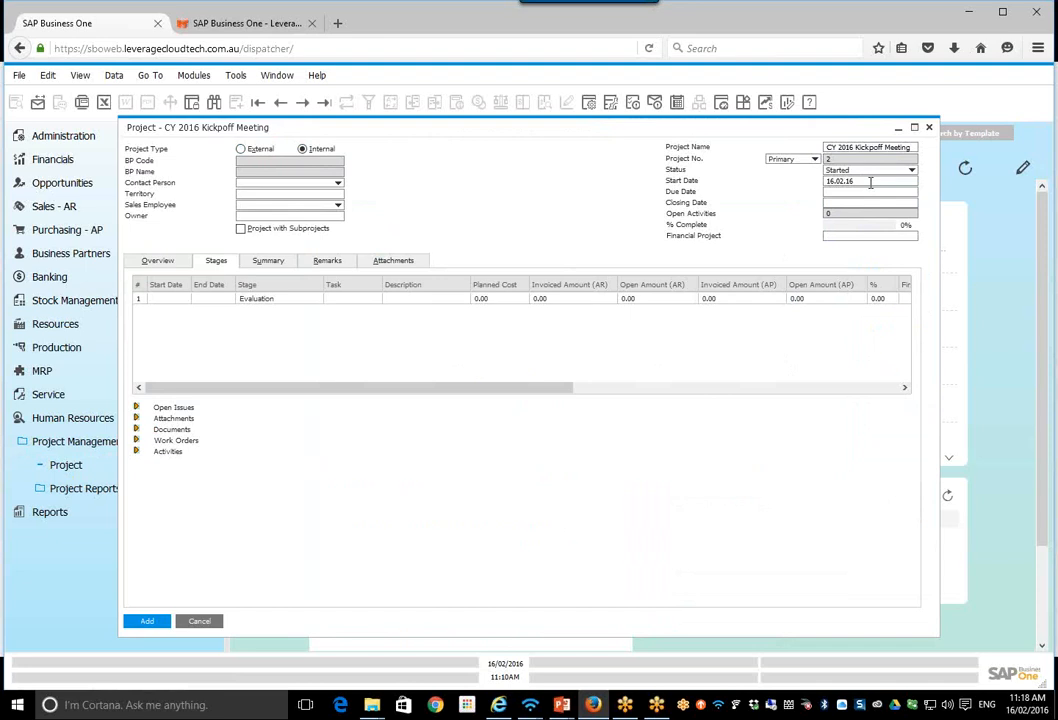
Step: Set the project's due date to 29.02.16 using the calendar
click(867, 181)
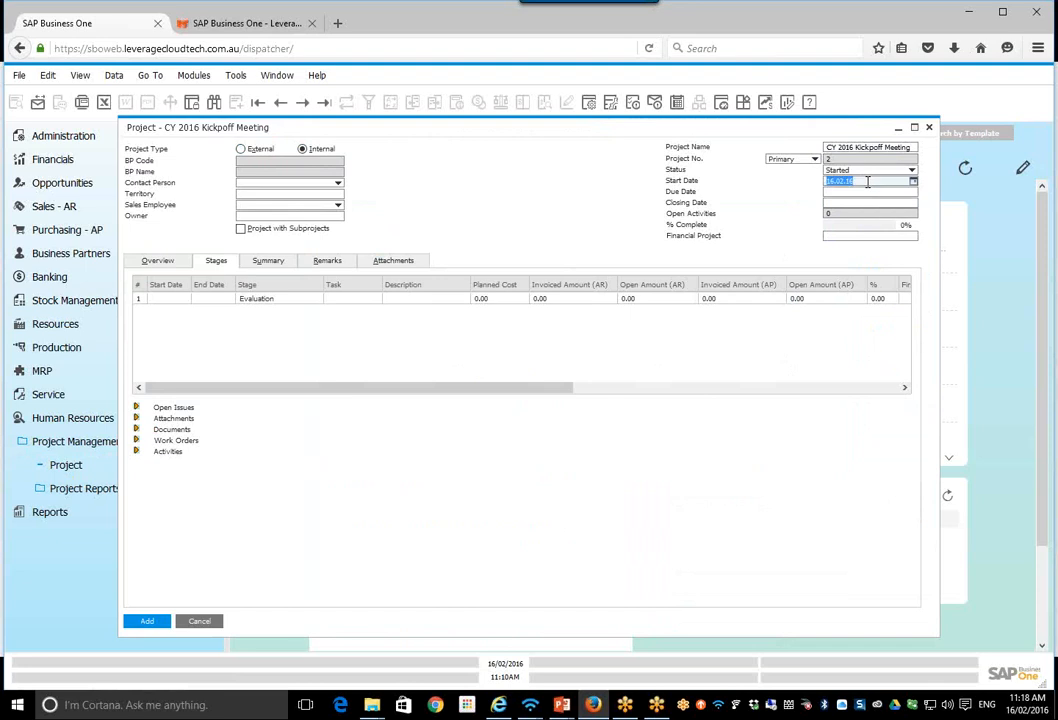
click(858, 192)
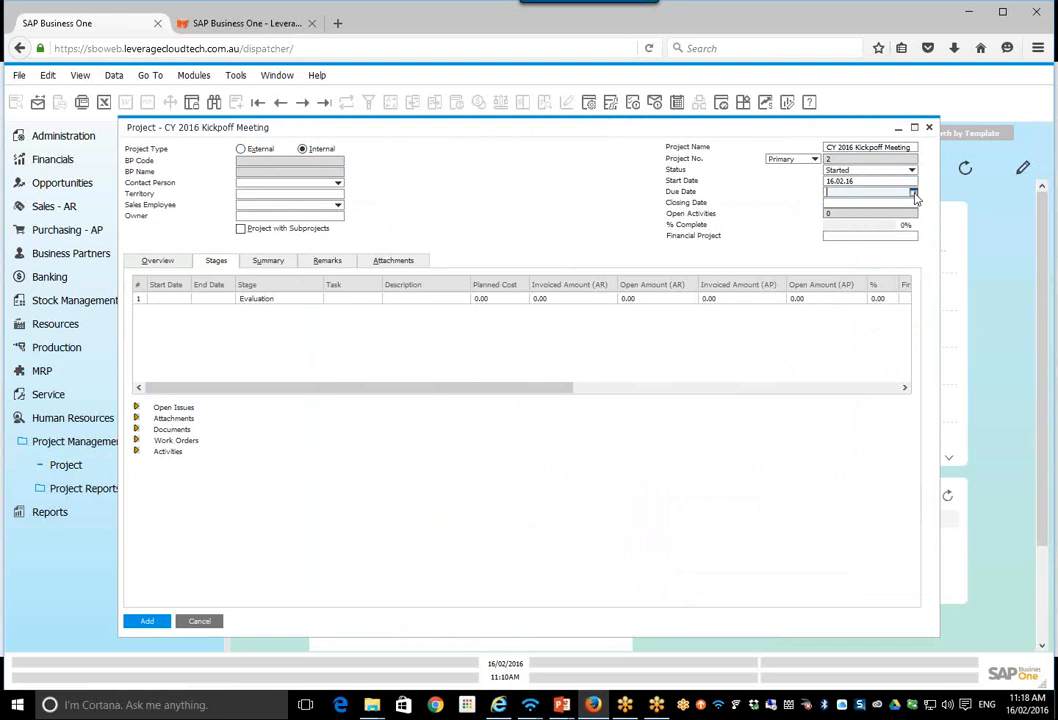
click(913, 193)
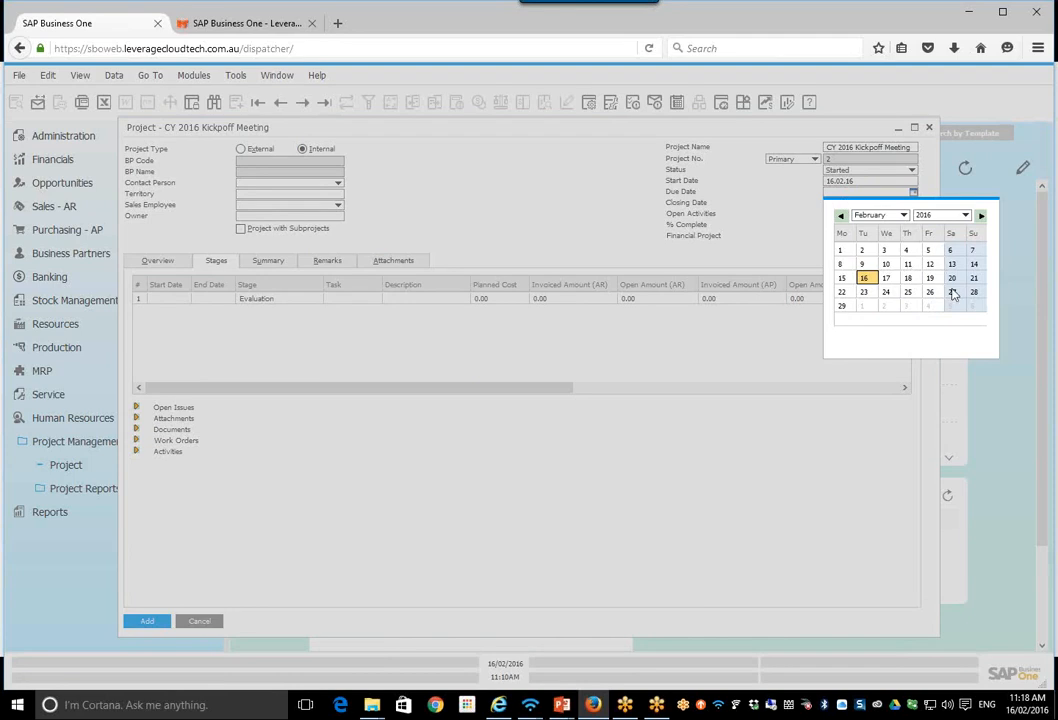
click(842, 307)
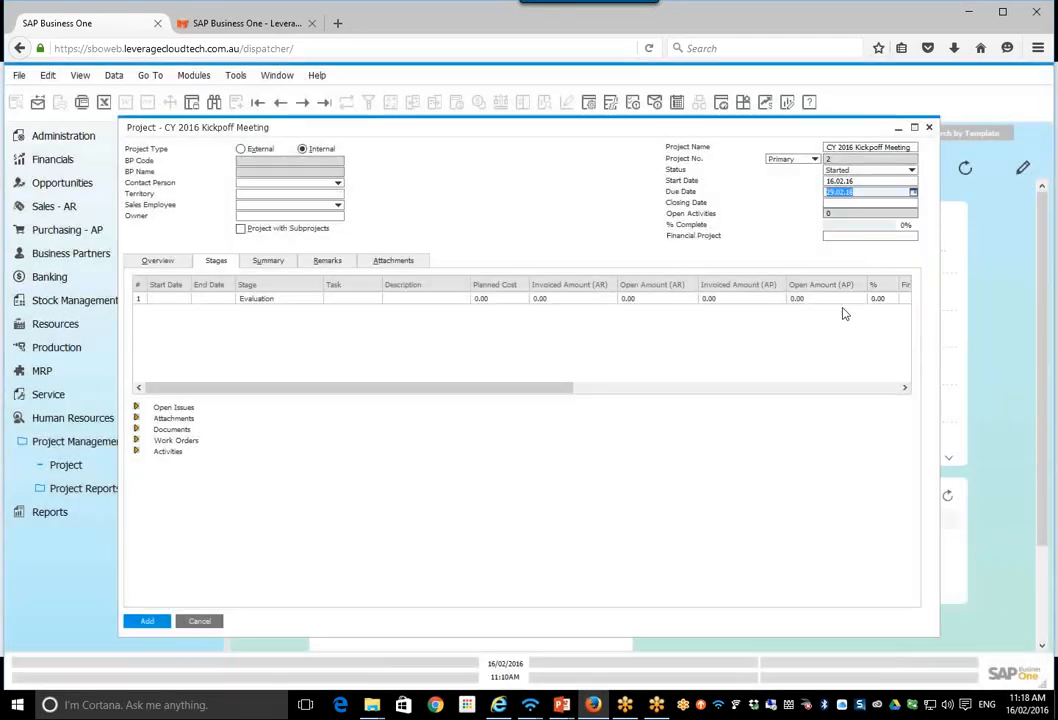
Step: Set the project's closing date to 11.03.16 using the calendar
click(838, 204)
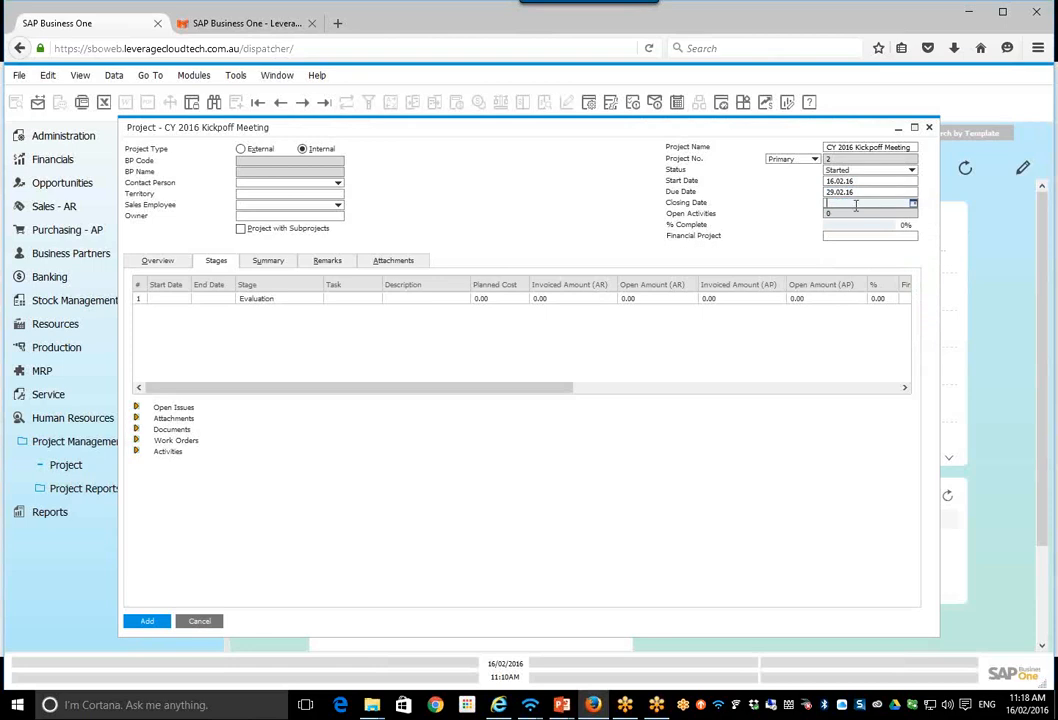
click(913, 206)
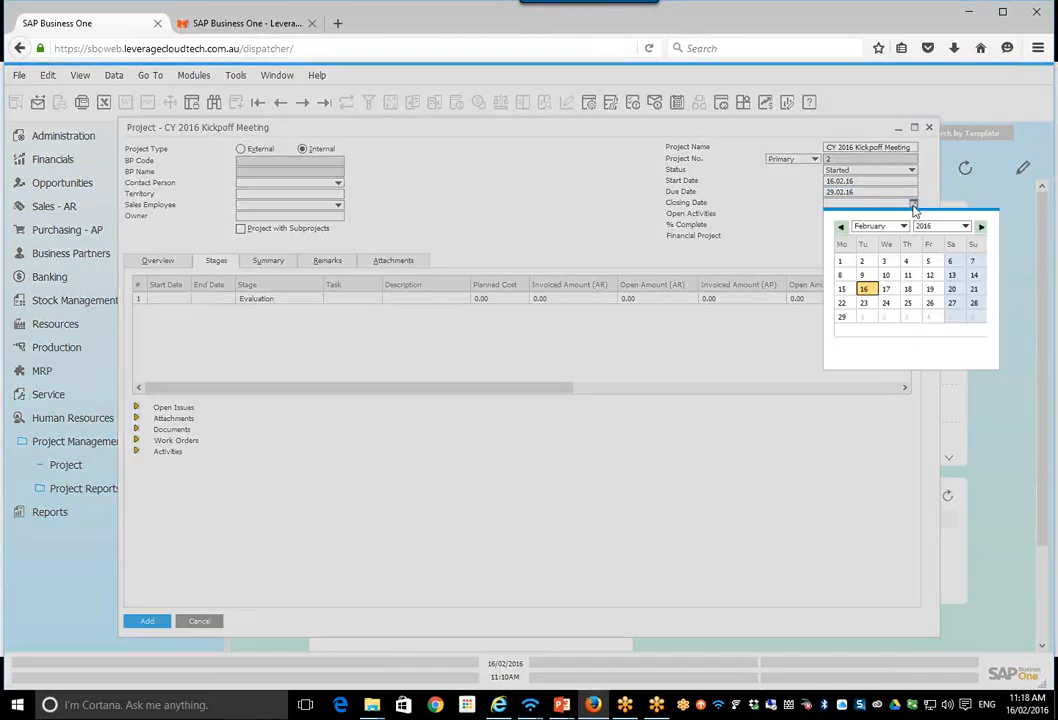
click(885, 226)
click(883, 255)
click(885, 226)
click(872, 257)
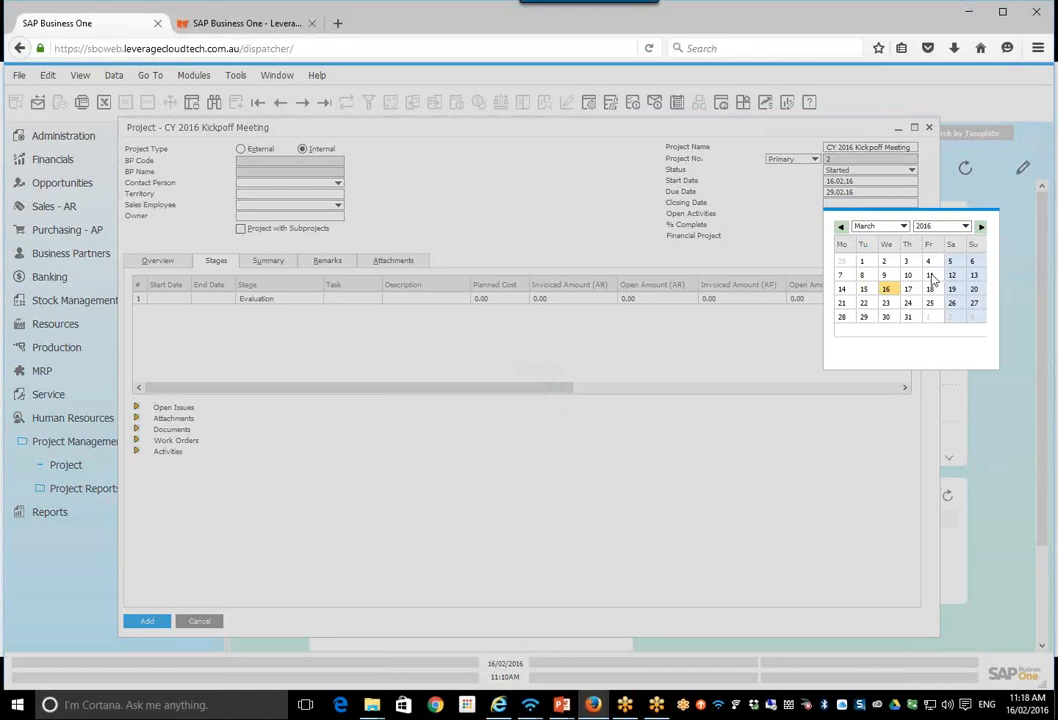
click(930, 276)
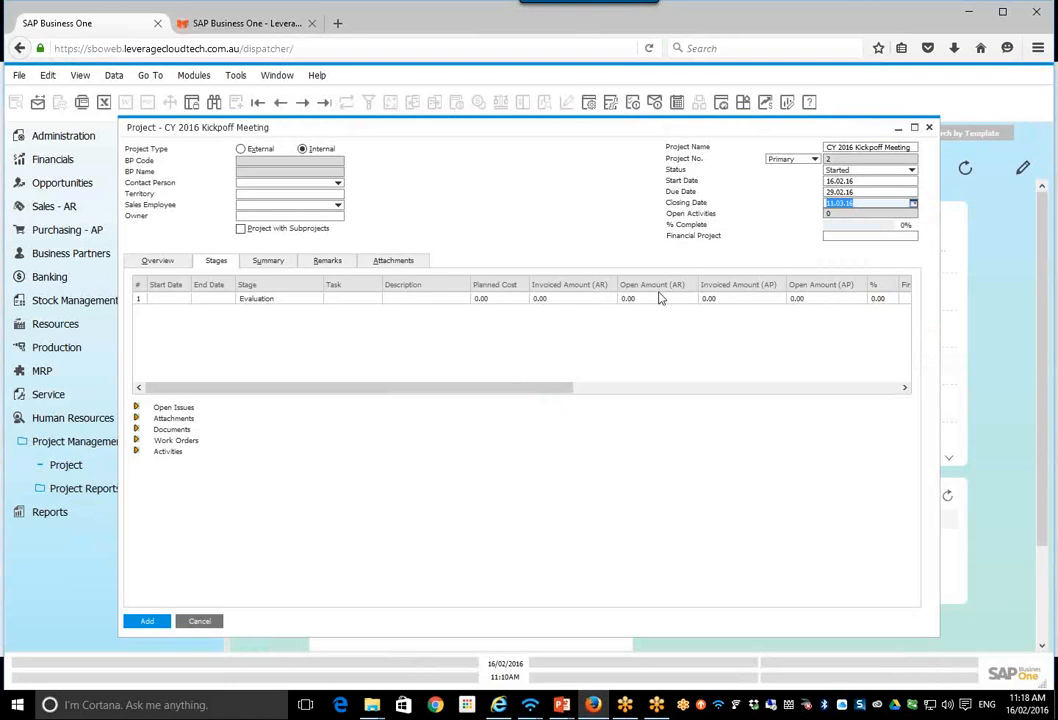
Step: View the list of available financial projects for the project and close it without choosing one
click(849, 236)
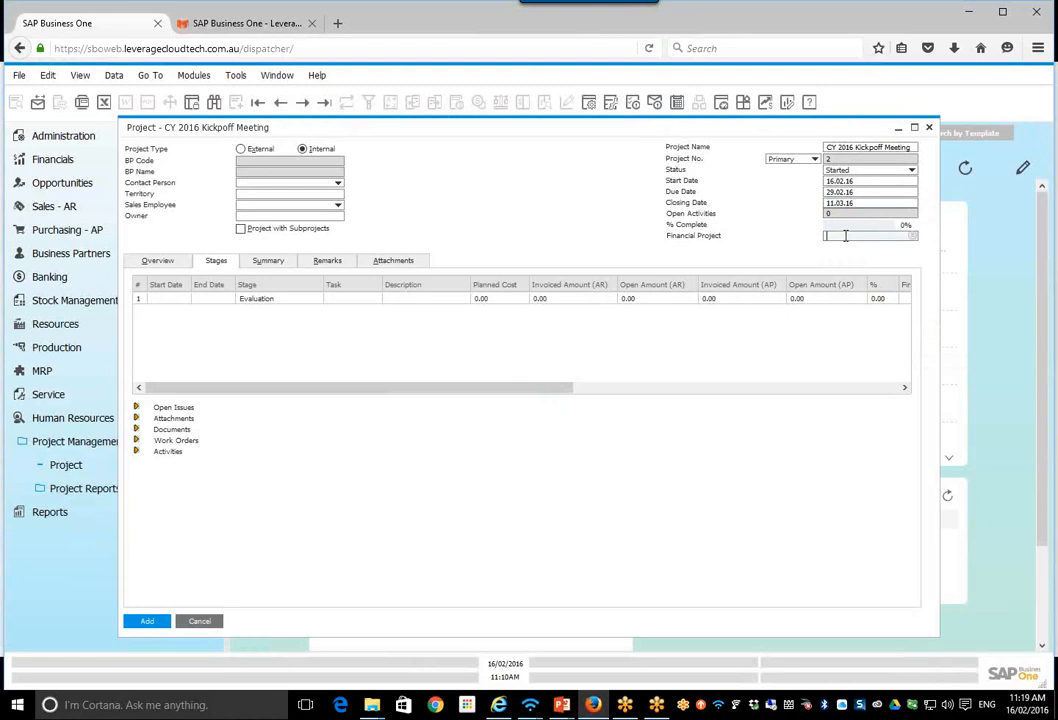
click(912, 240)
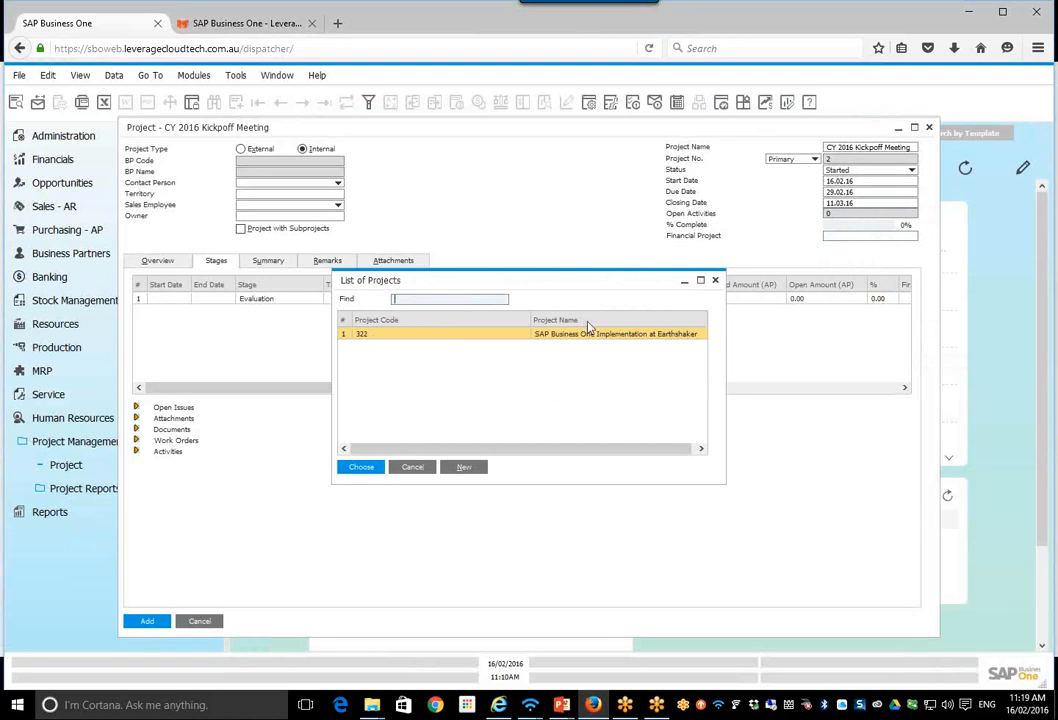
click(715, 281)
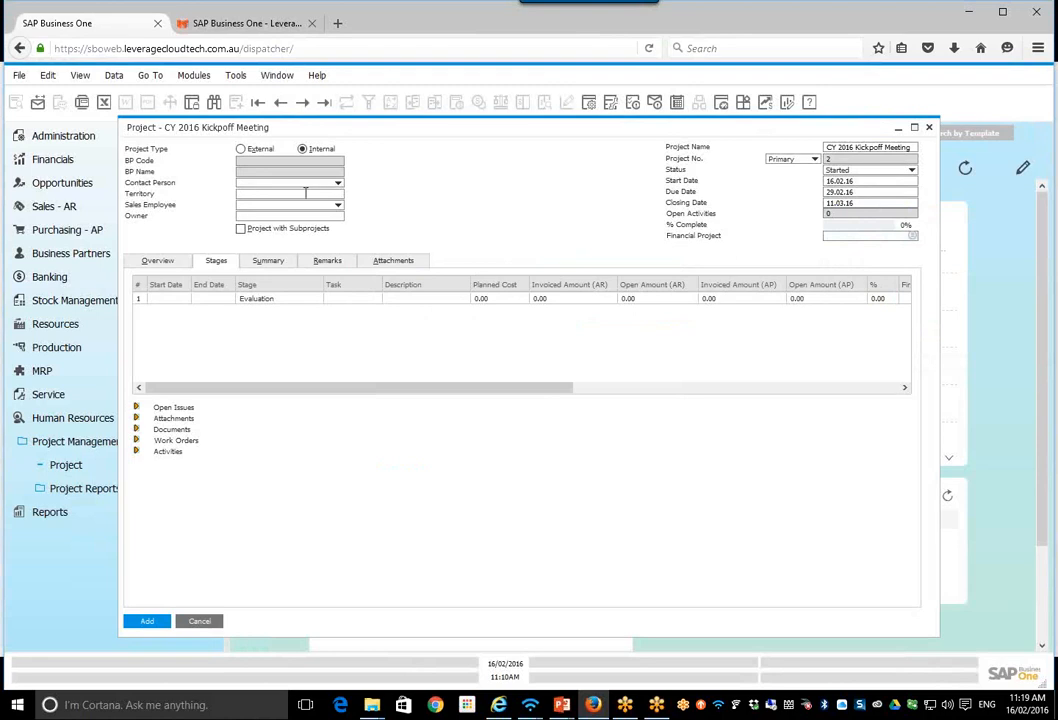
Step: View the project's territory field and the available sales employees, and close the list without choosing one
click(306, 194)
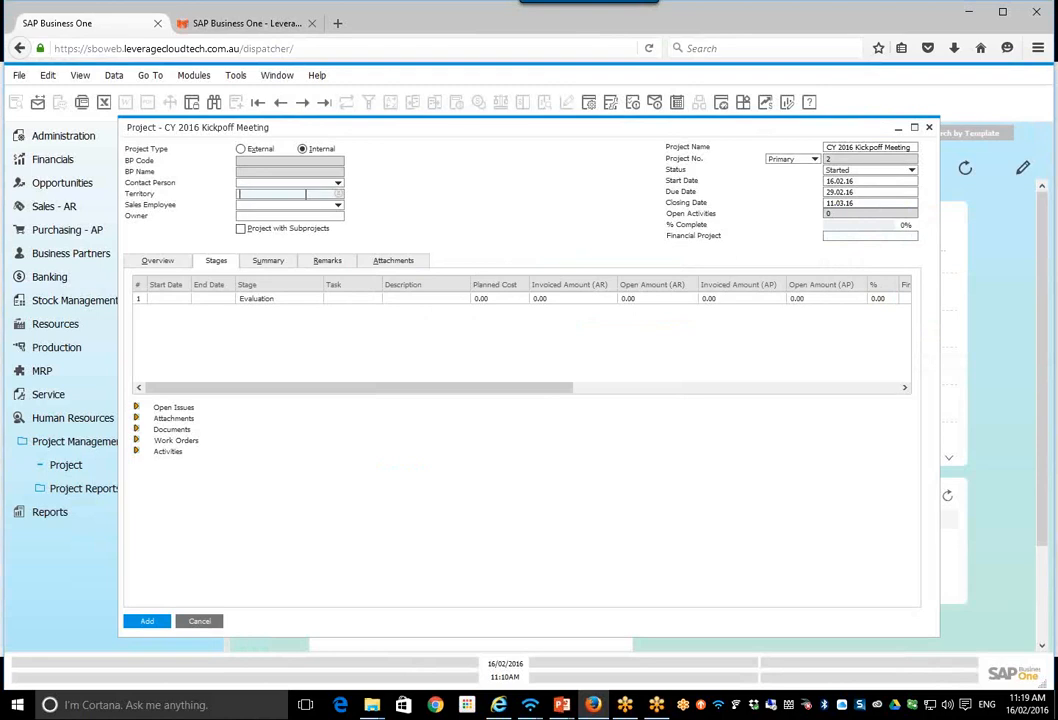
click(338, 205)
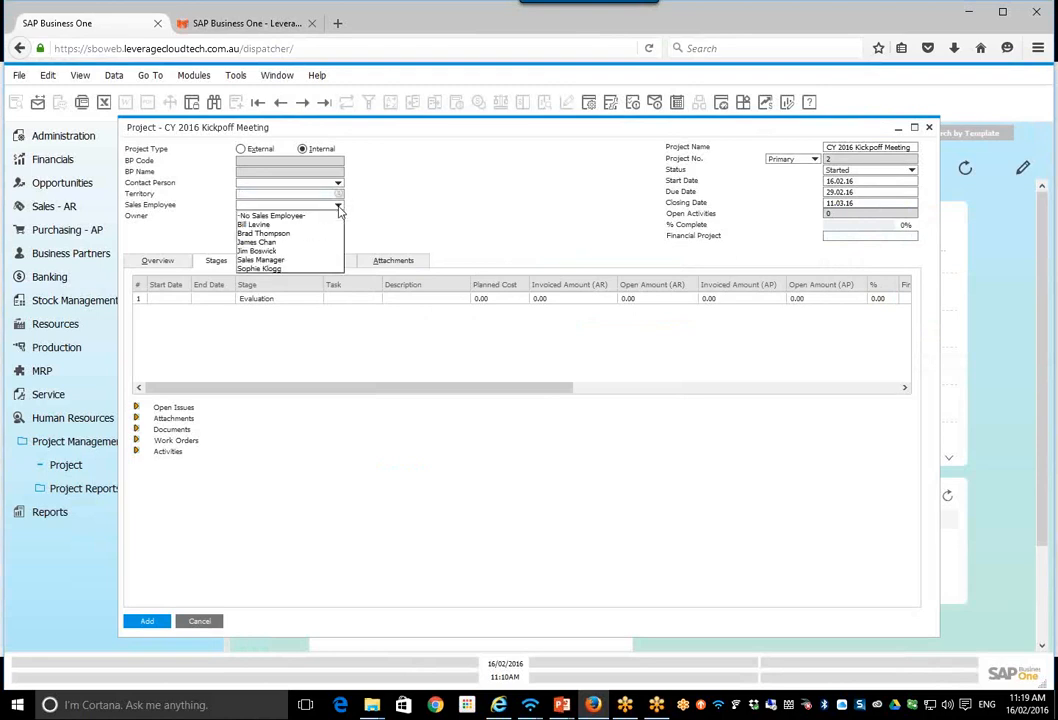
click(428, 216)
Step: Set the project's owner to the employee in the list of employees
click(328, 216)
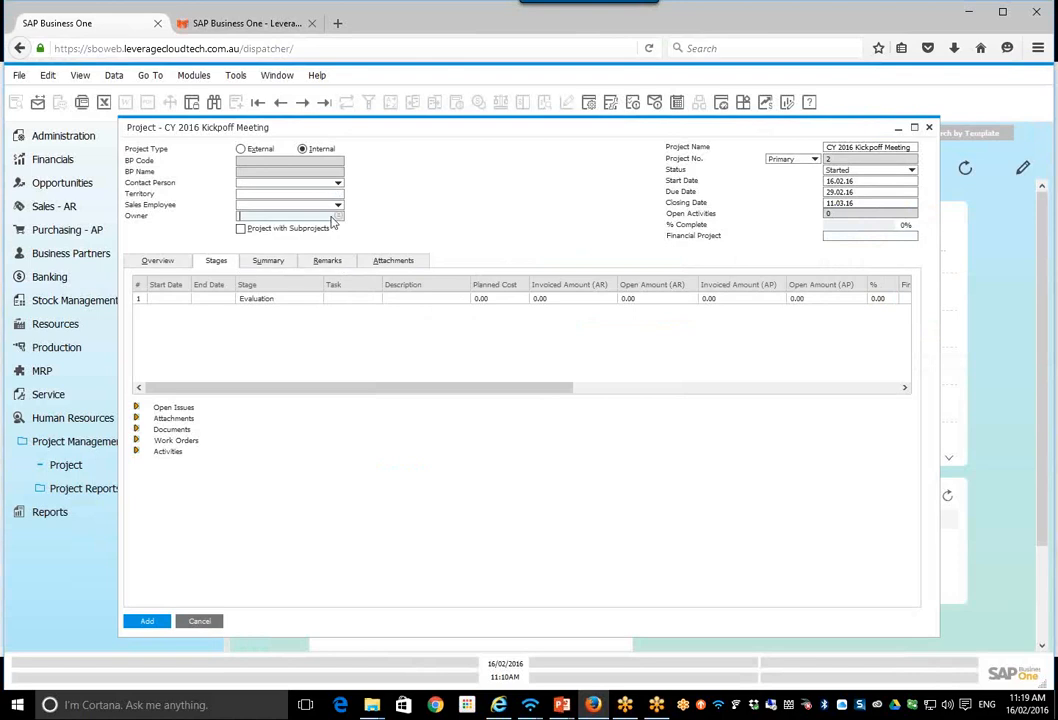
click(339, 218)
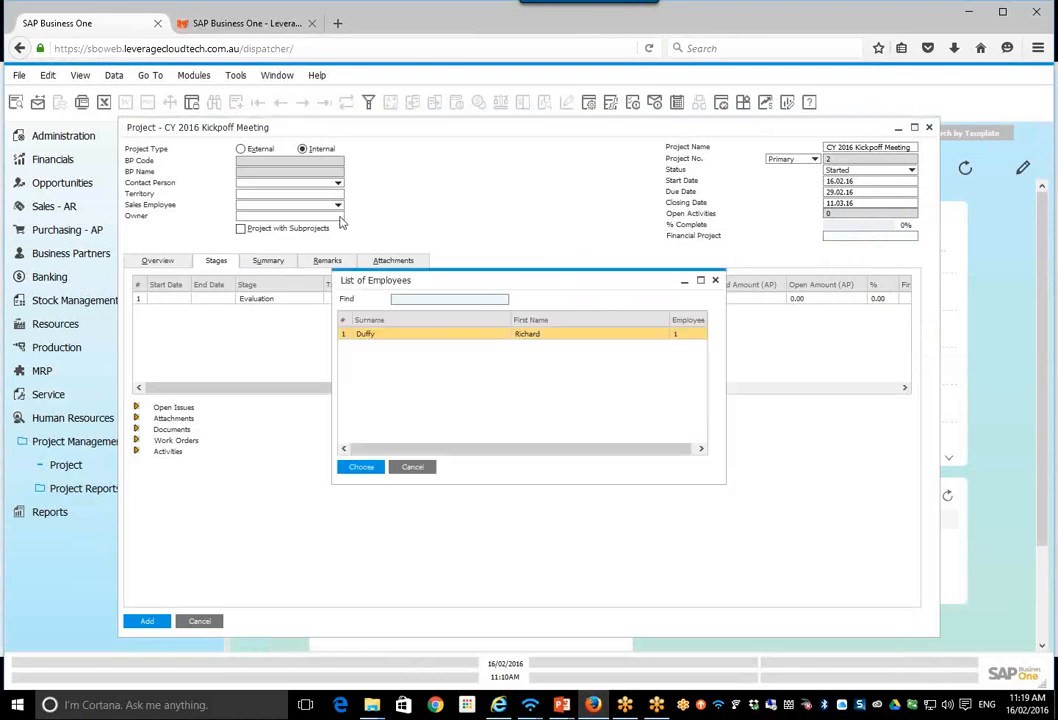
click(395, 338)
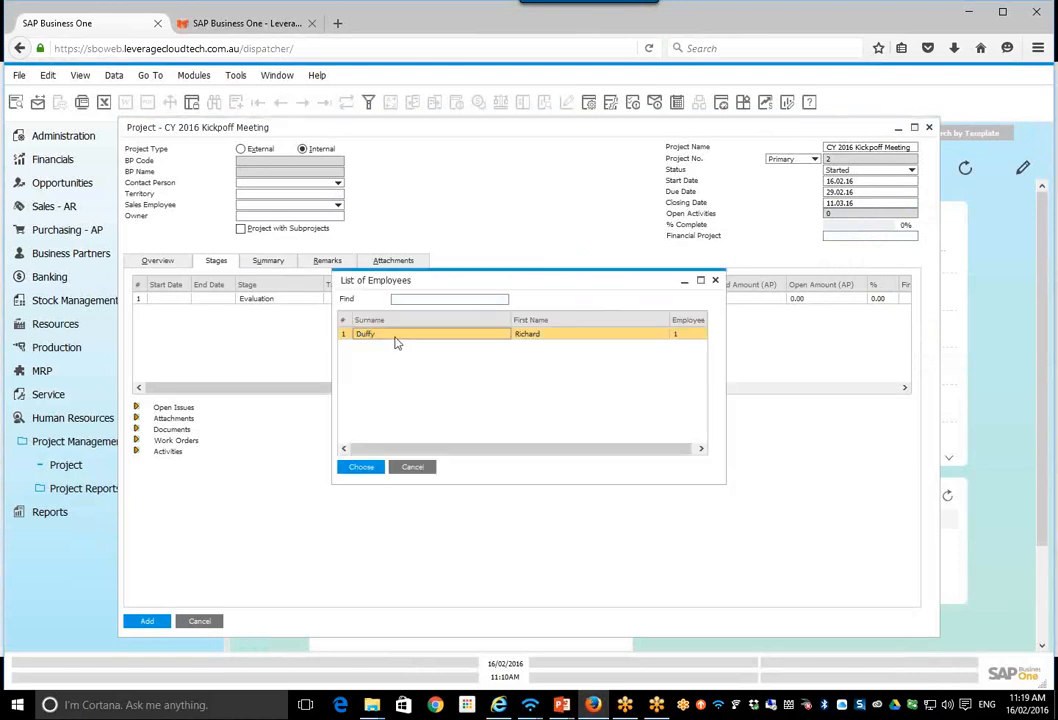
double_click(395, 343)
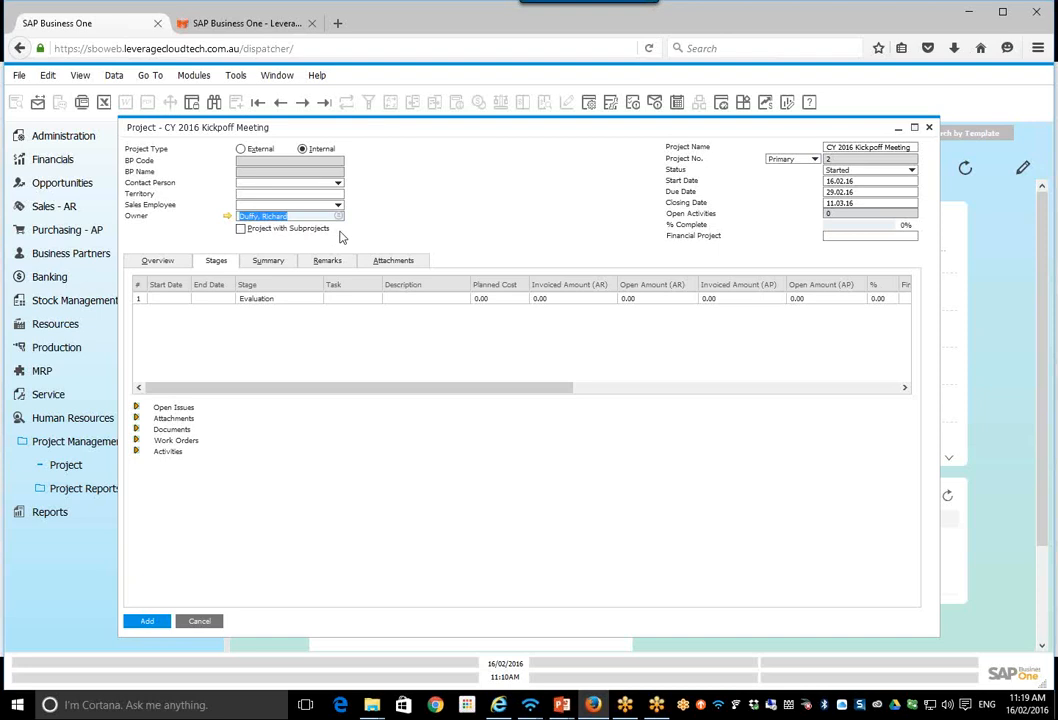
Step: Switch the Project with Subprojects option on and back off to compare the project's layout
click(241, 229)
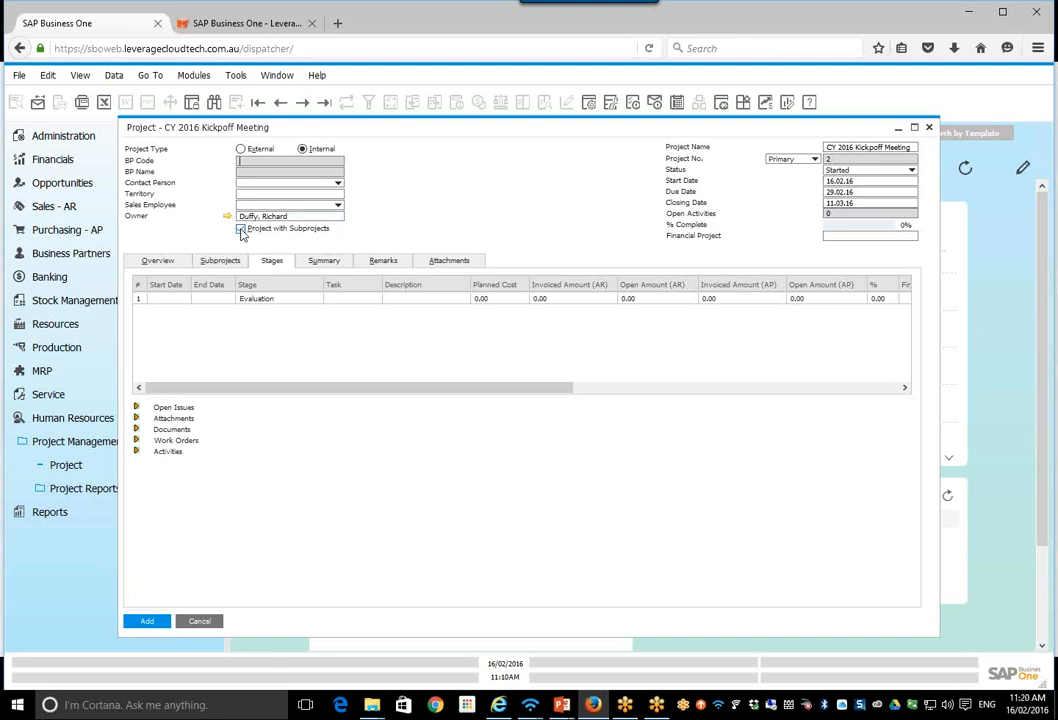
click(241, 229)
click(241, 229)
click(241, 229)
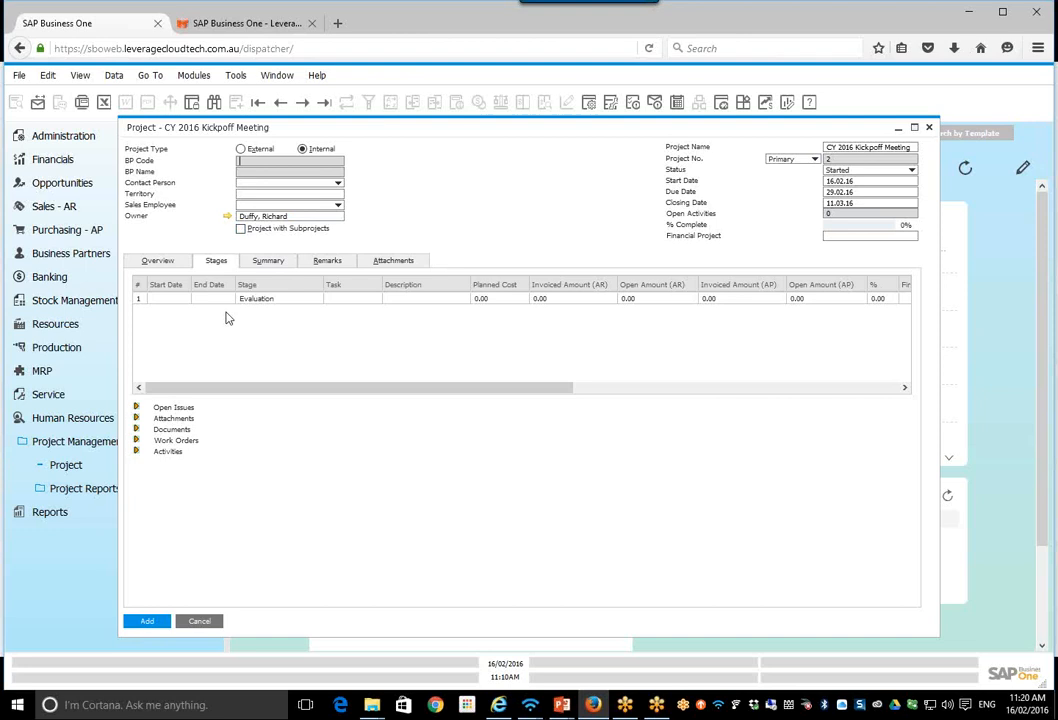
Step: Add the new internal project and reopen its saved record
click(147, 622)
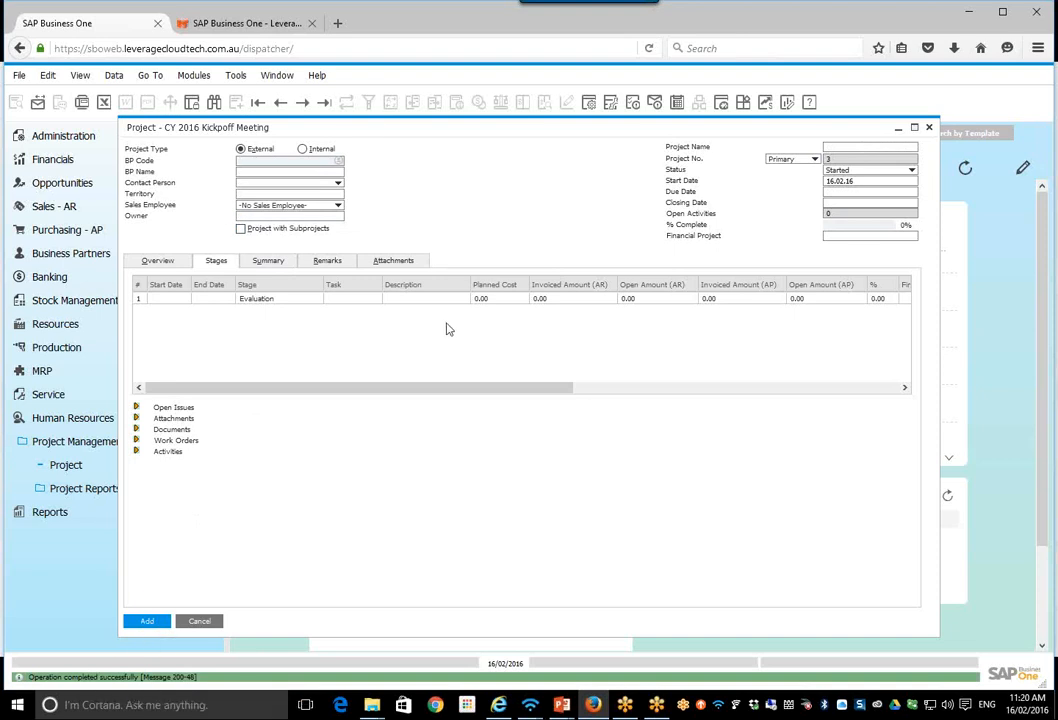
click(322, 104)
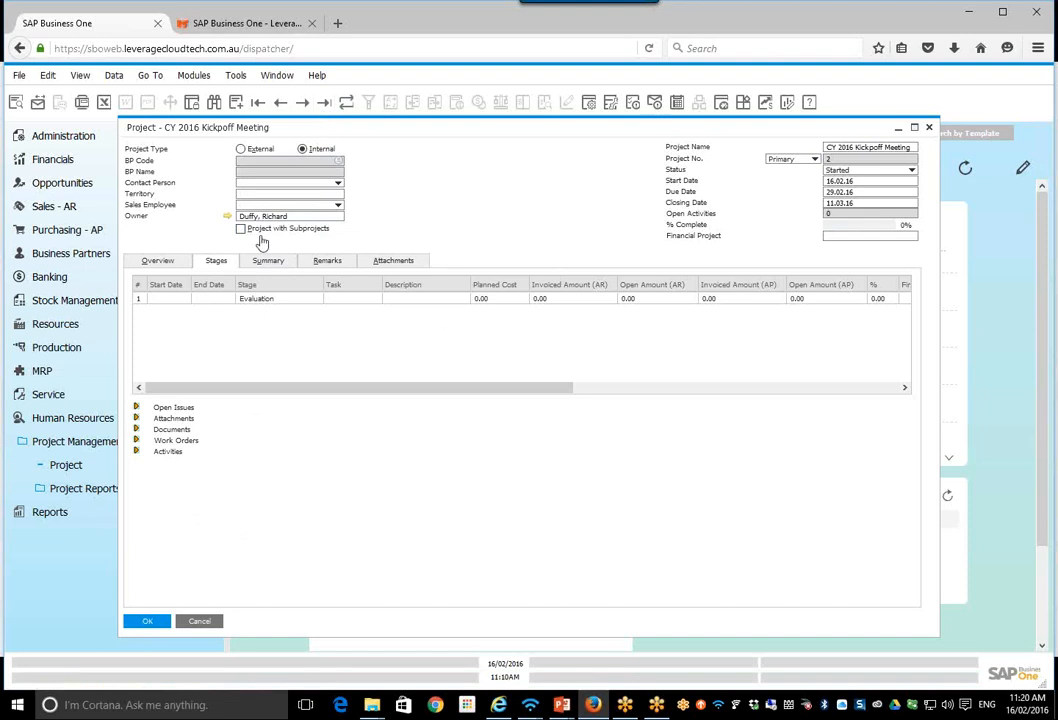
Step: Choose the risk level Low and the blank industry entry in the project's overview
click(157, 262)
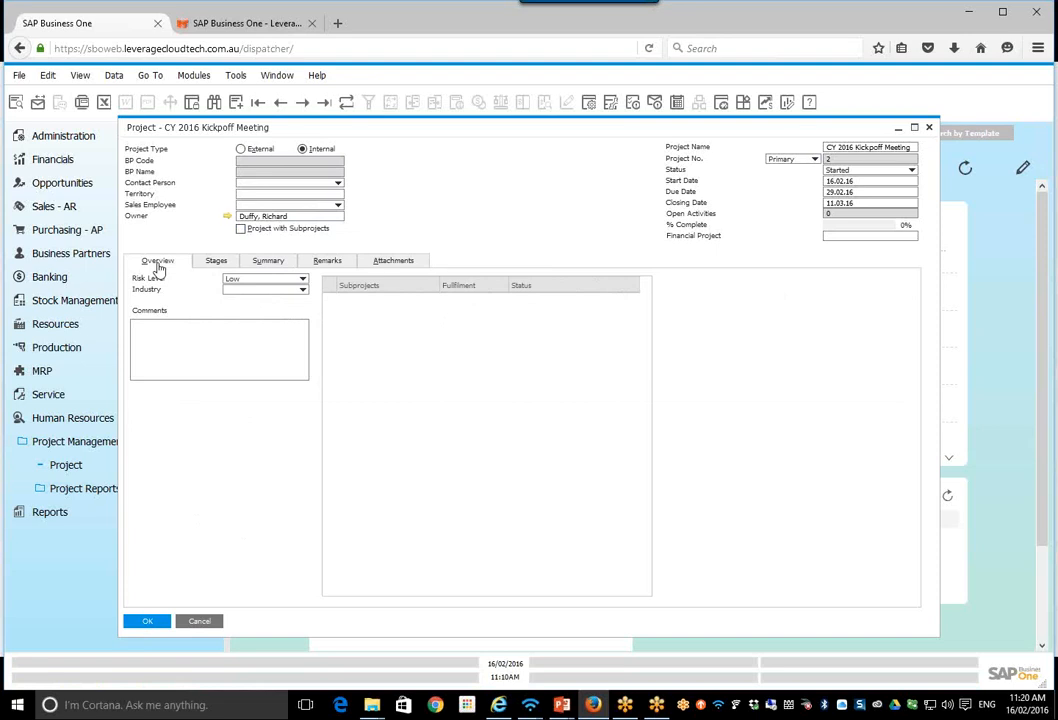
click(302, 282)
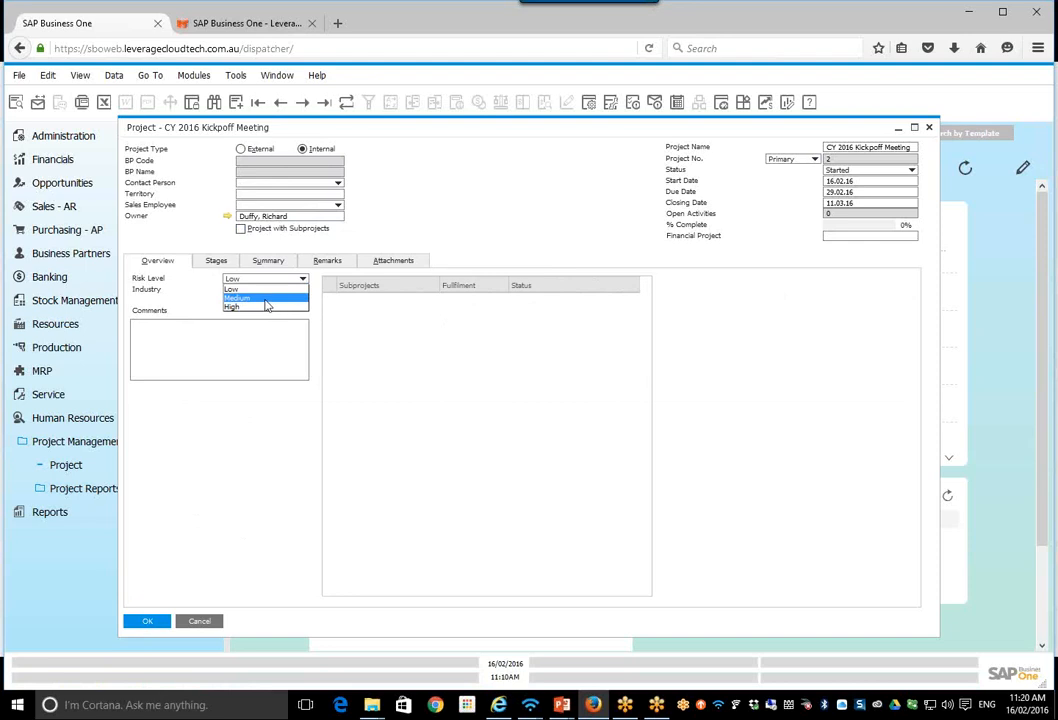
click(265, 292)
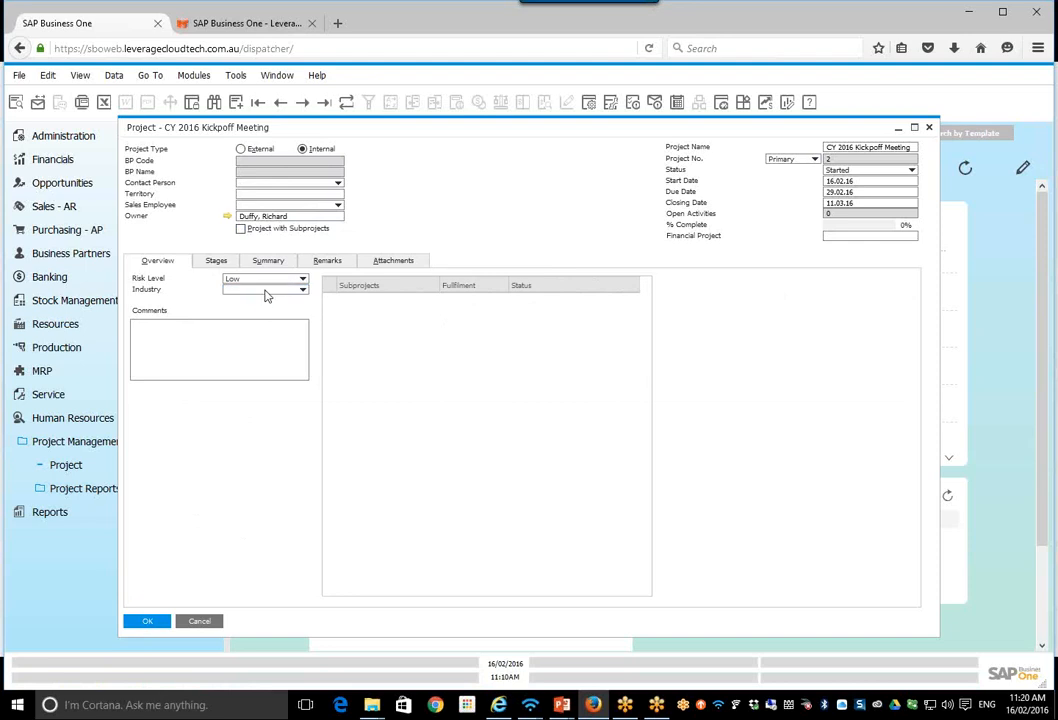
click(266, 293)
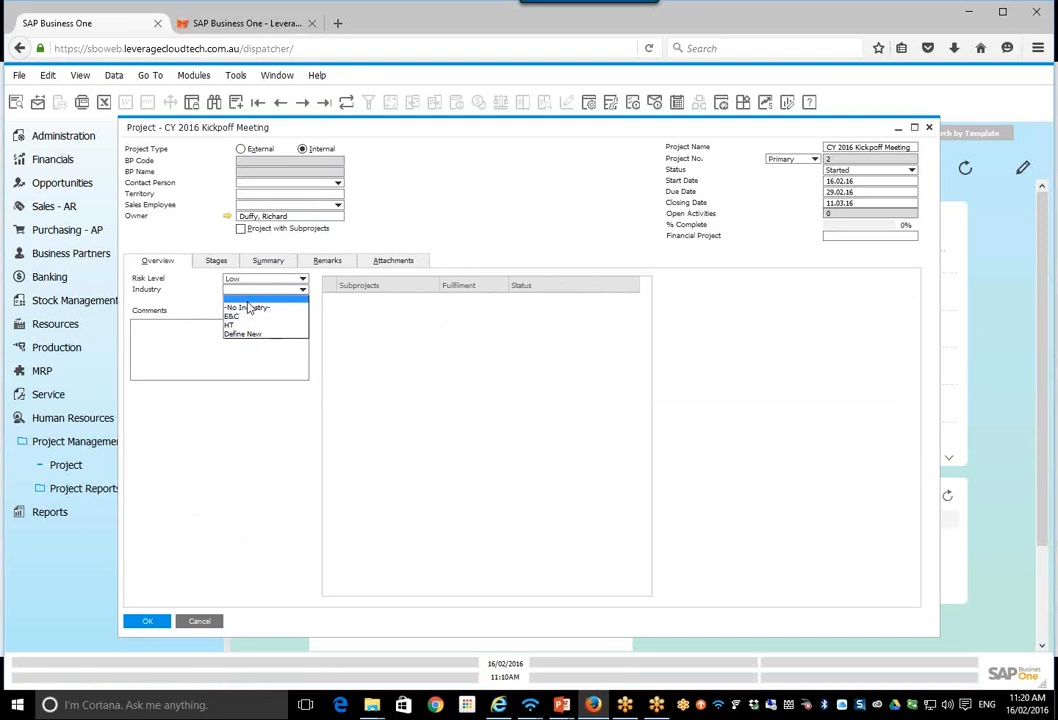
click(250, 299)
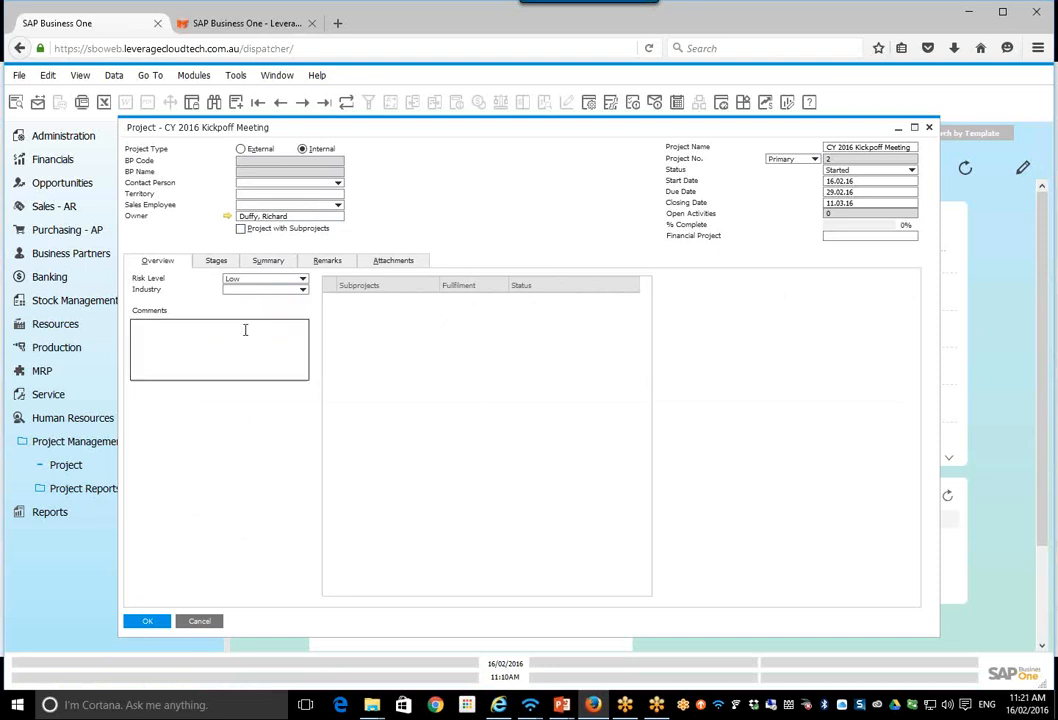
Step: Enter the overview comment "This project represents the CY 2016 Kickoff meeting"
click(240, 334)
text(This project )
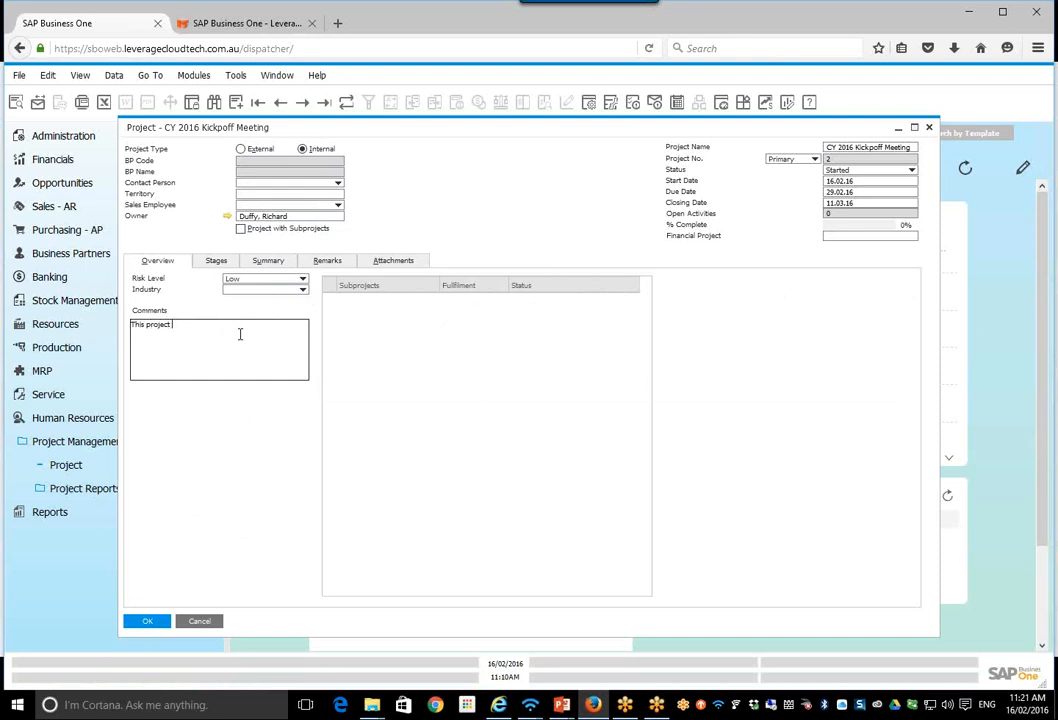
text(represents the CY 2016 Kickoff meeting)
Step: View the stage types available for the first line of the project's stages and close the list
click(217, 261)
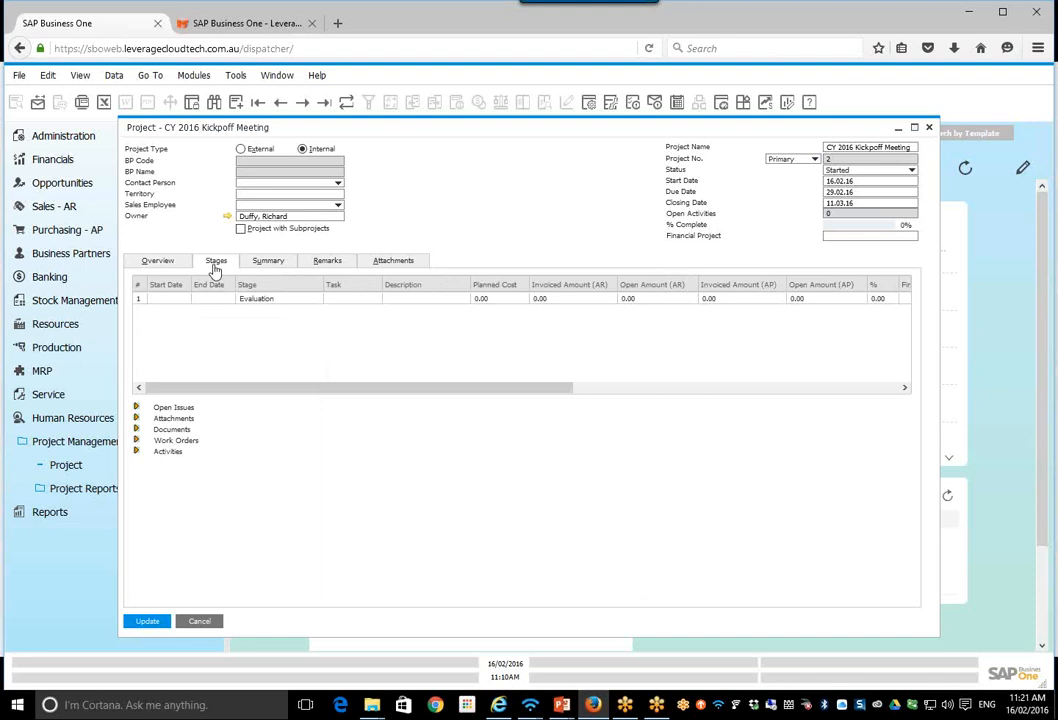
click(178, 300)
click(296, 300)
click(316, 300)
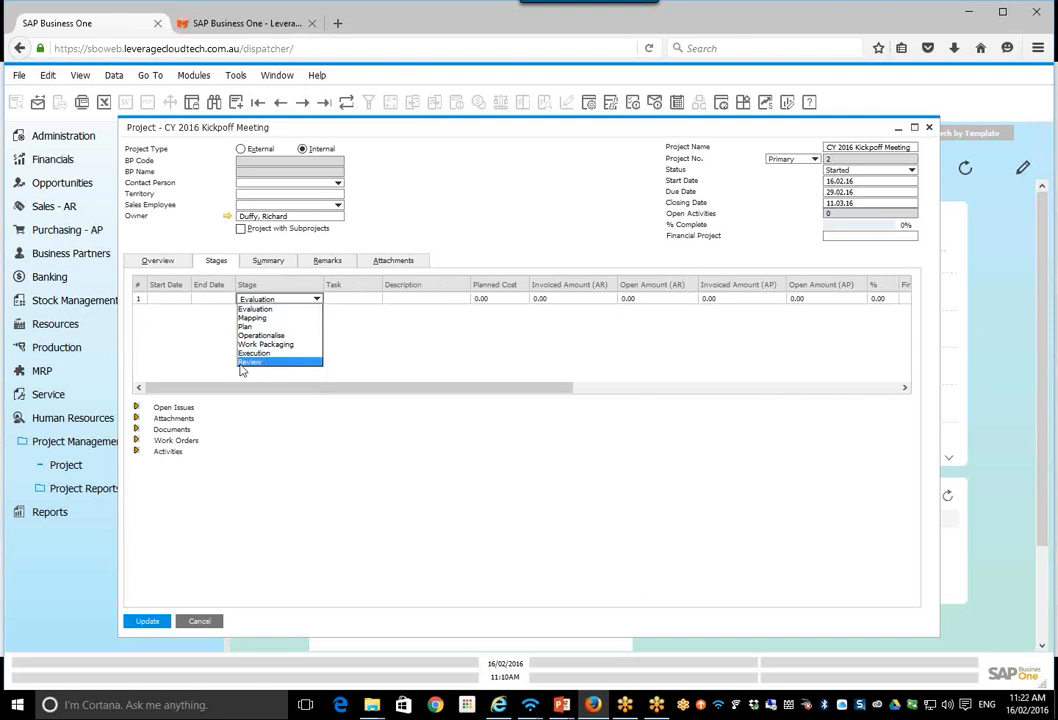
click(375, 370)
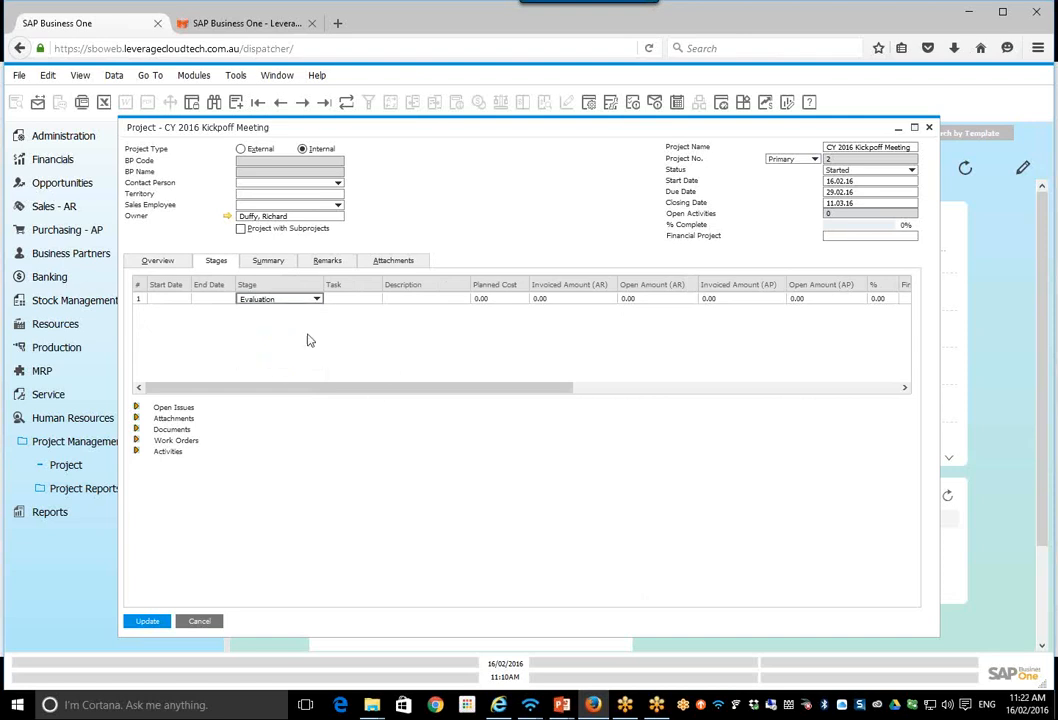
Step: Set the first Evaluation stage's start date to 16.02.16 and its end date to 19.02.16 using the calendar
click(162, 298)
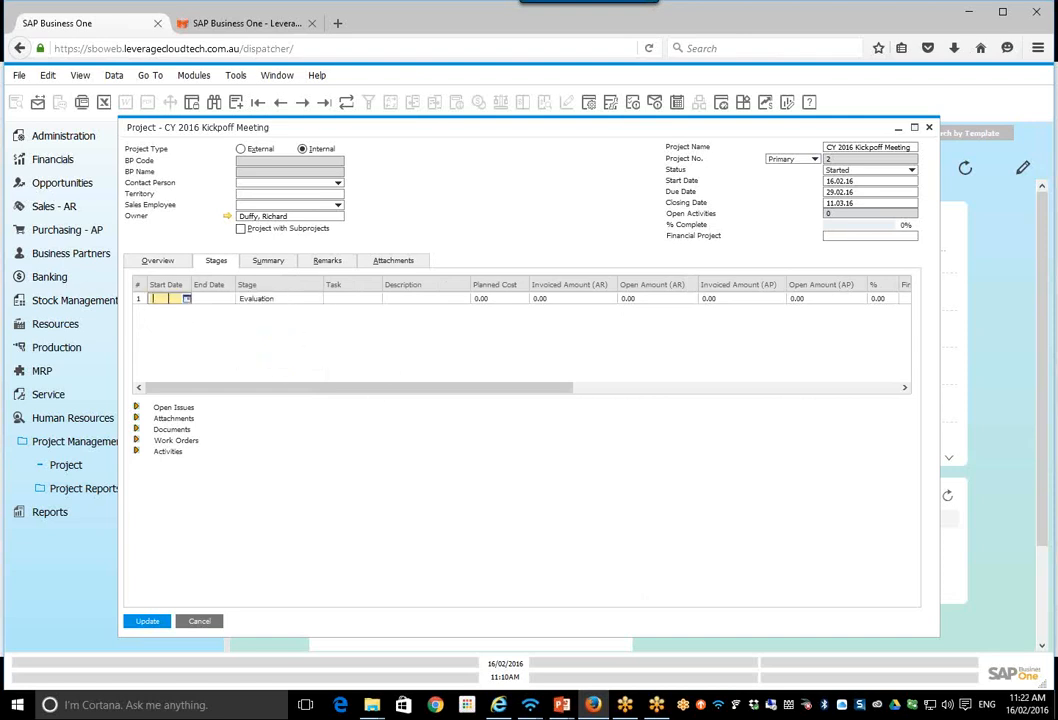
click(187, 300)
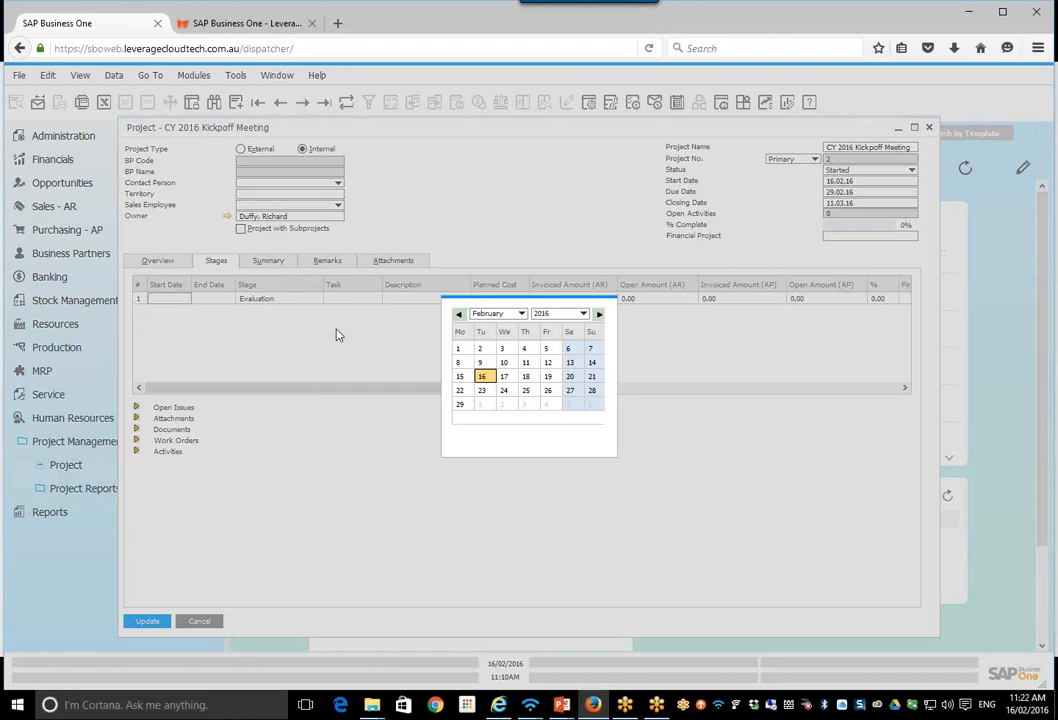
click(482, 378)
click(219, 300)
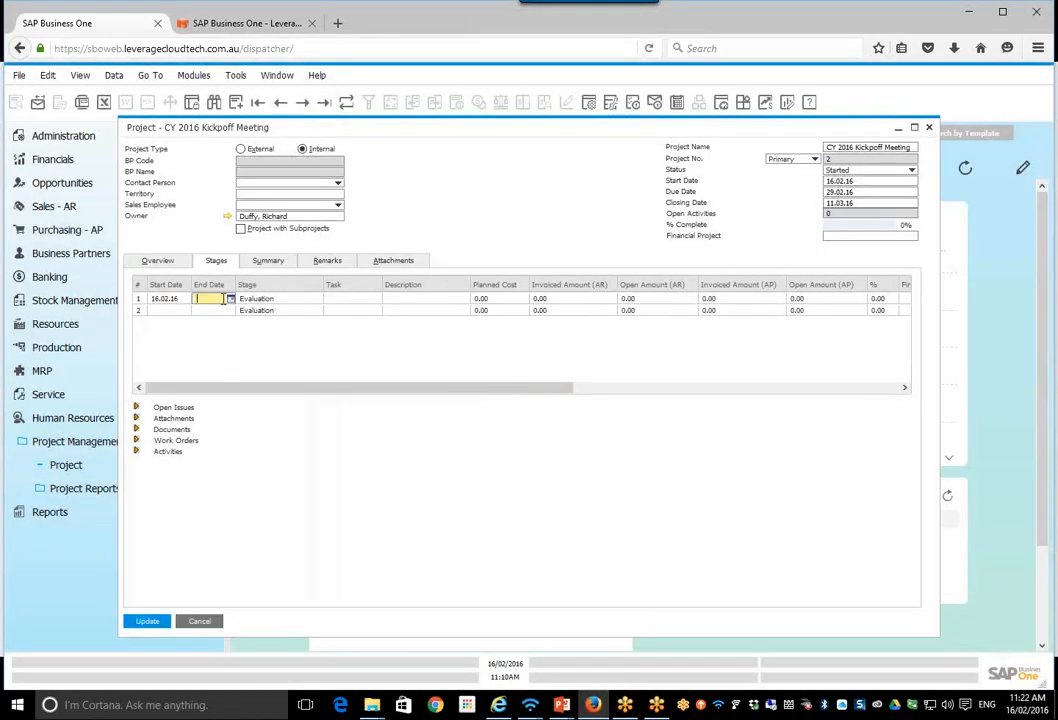
click(231, 300)
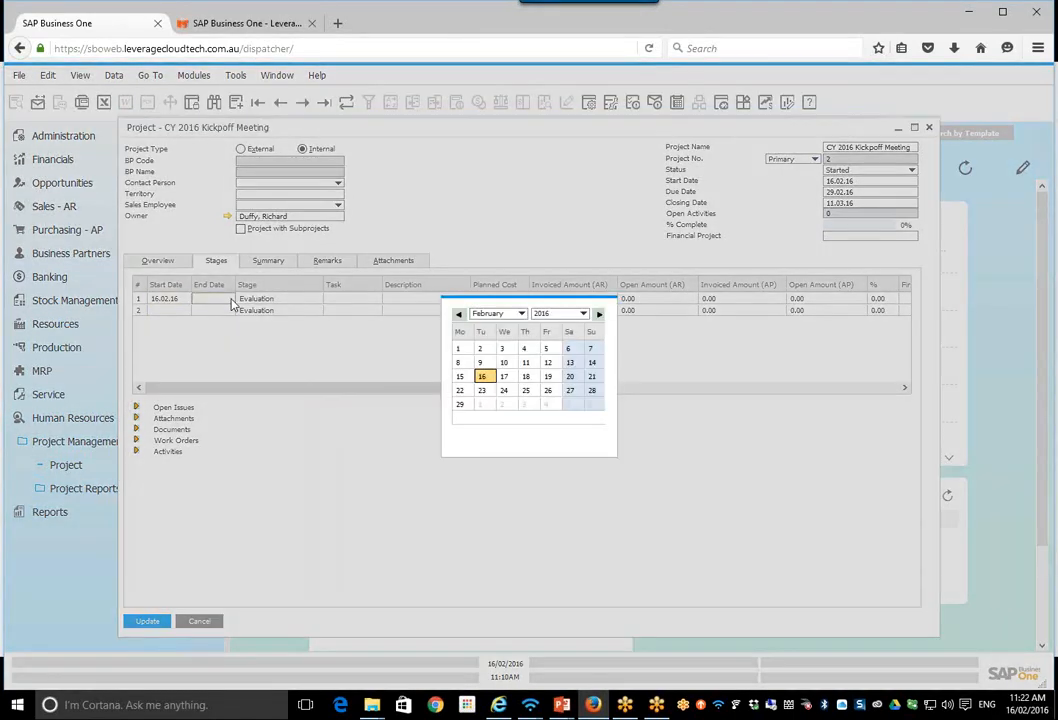
click(548, 378)
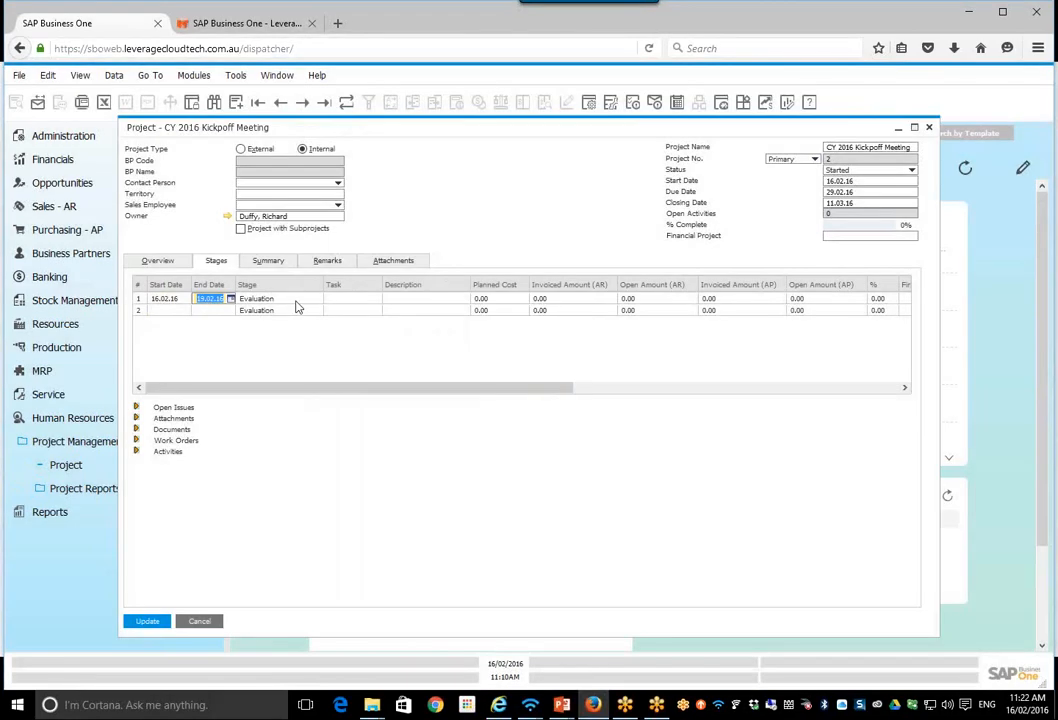
Step: Assign the task Business Process Gap Analysis to the first Evaluation stage
click(311, 300)
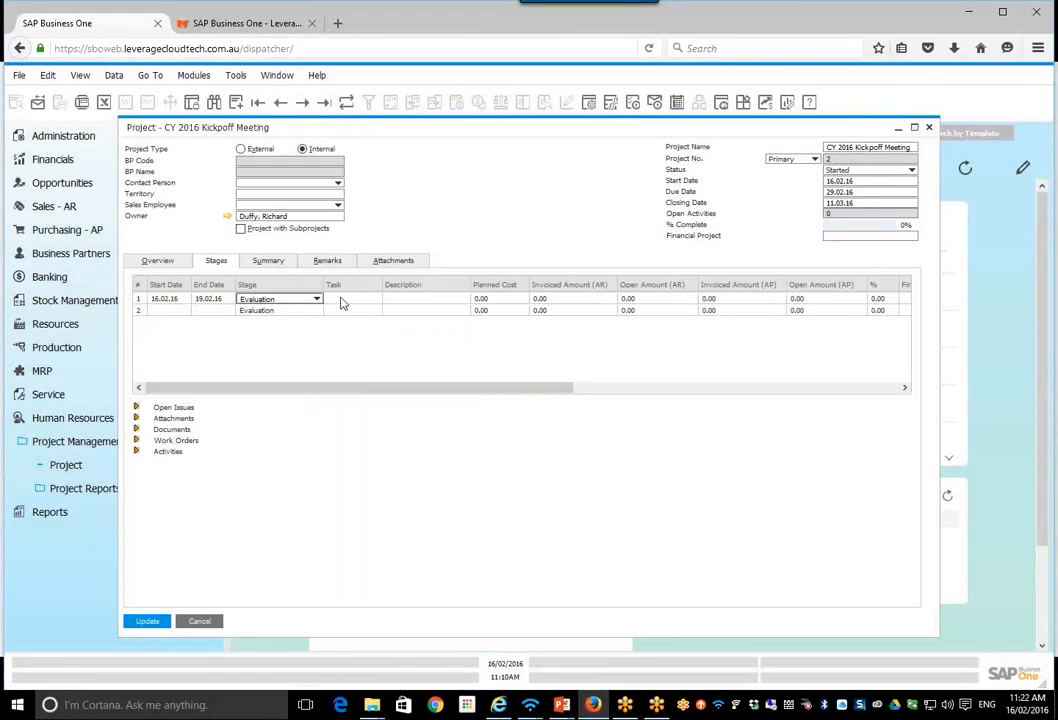
click(366, 300)
click(377, 300)
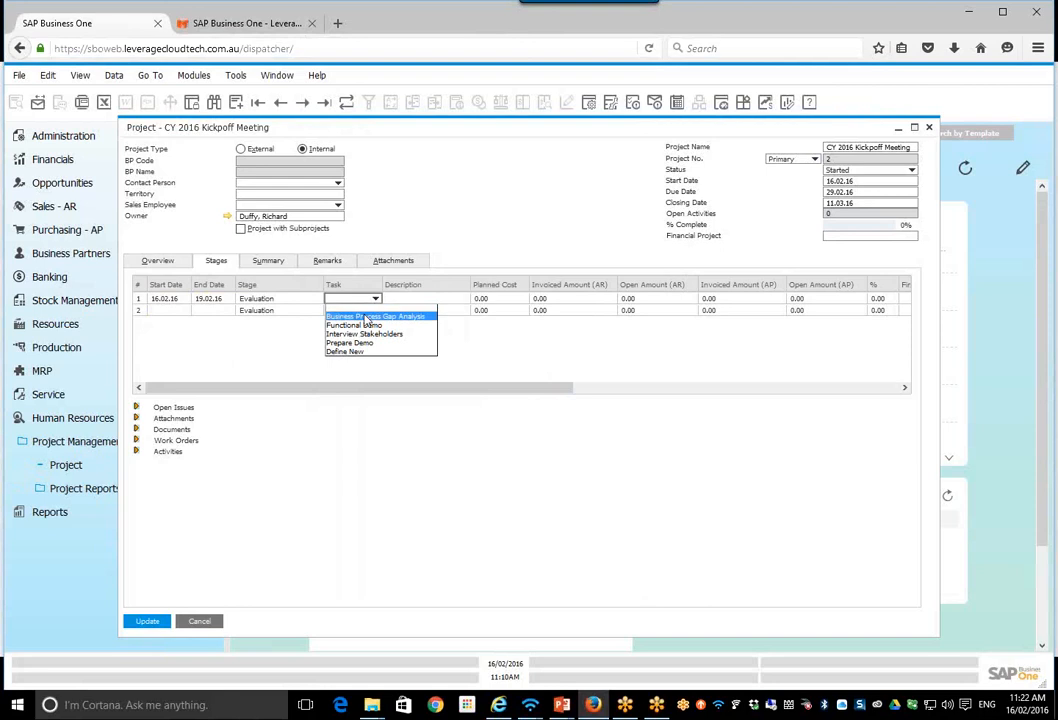
click(367, 318)
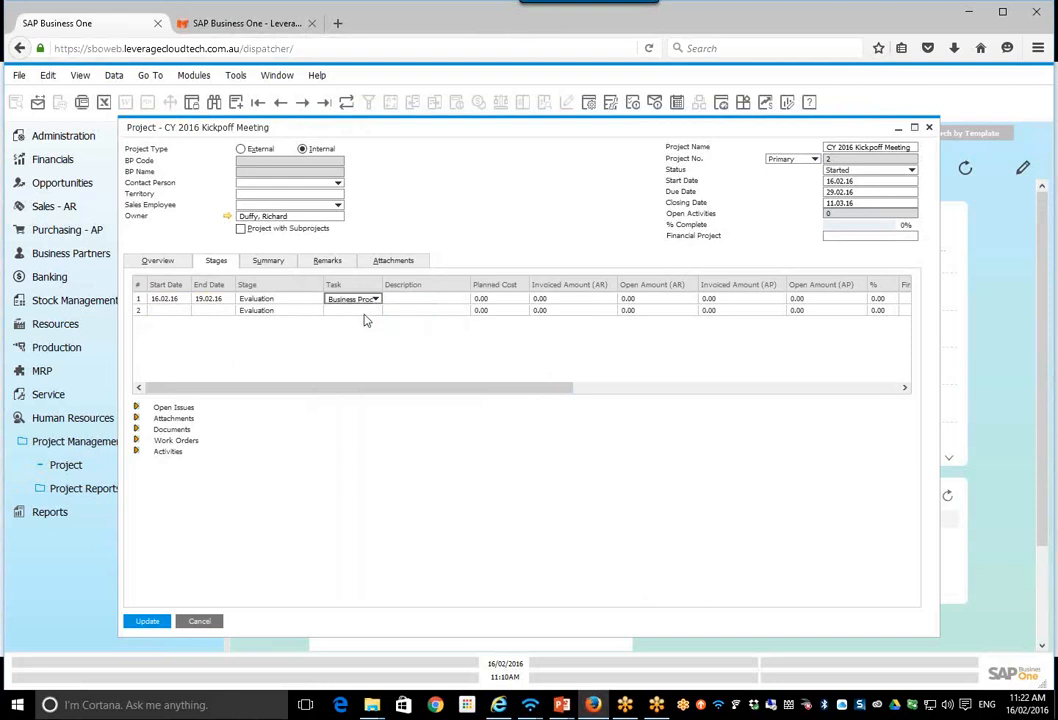
Step: Set the first Evaluation stage's planned cost to 1000, leaving its description blank
click(420, 300)
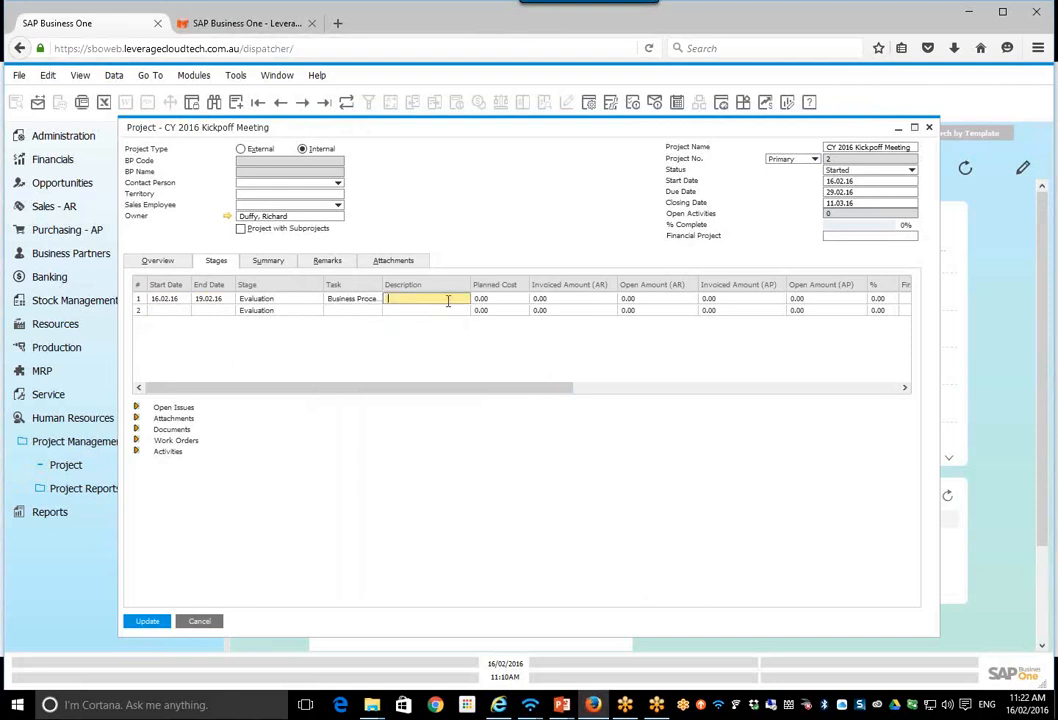
click(499, 299)
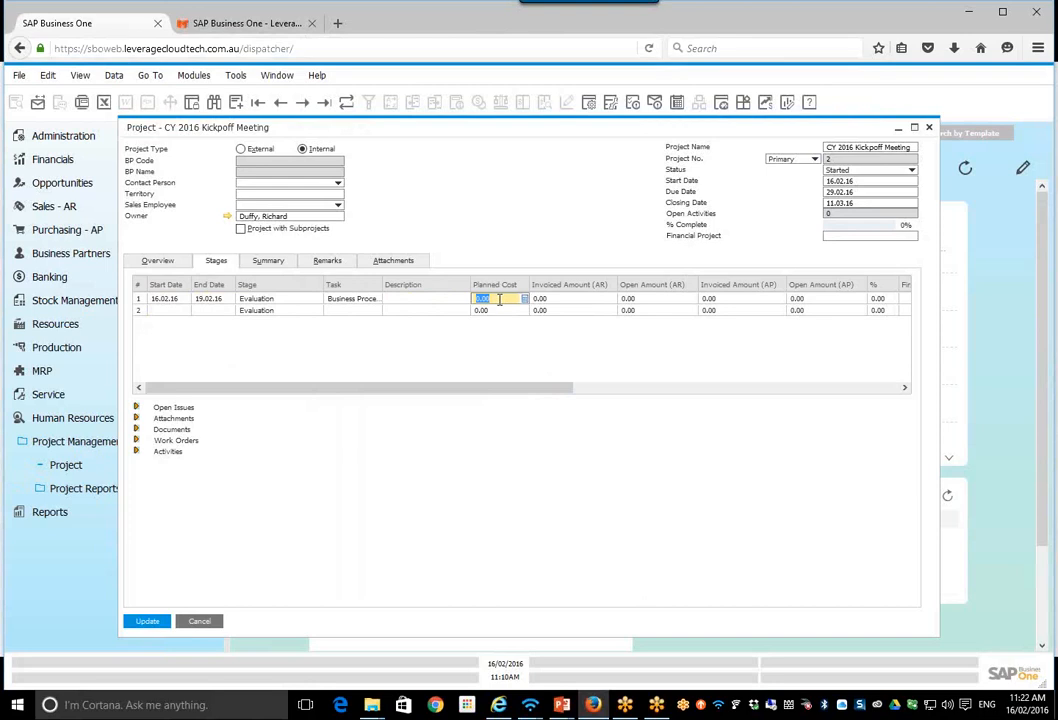
text(1000)
key(Tab)
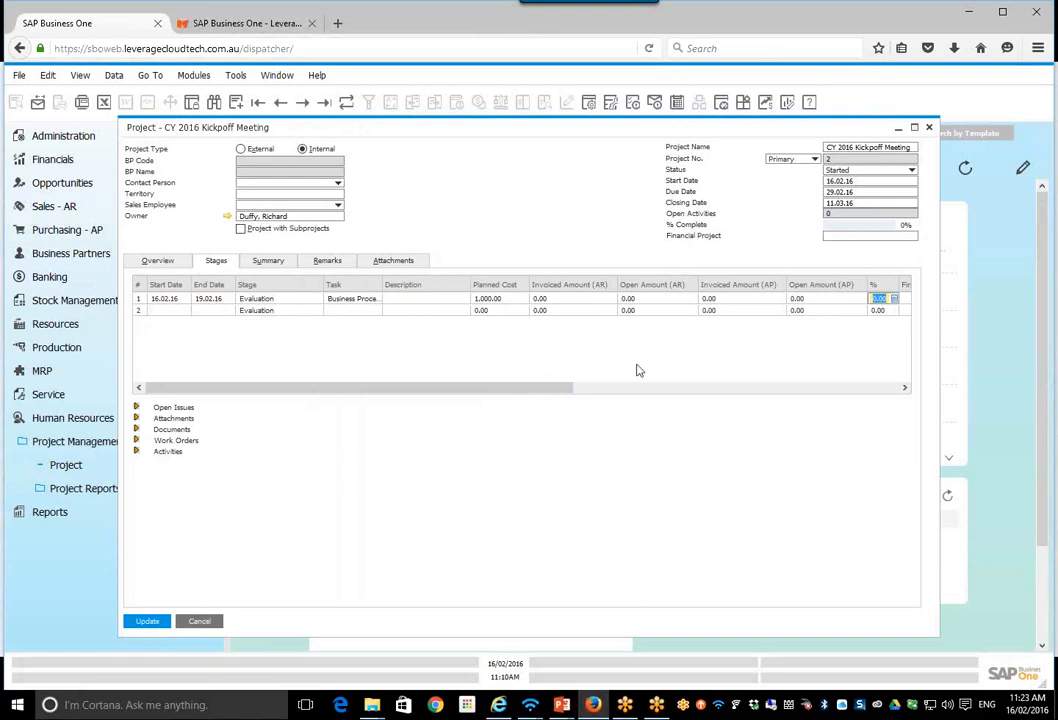
Step: Examine the first Evaluation stage's completion, owner and stage dependence fields, including the list of stages available as a dependency
drag(550, 390, 795, 406)
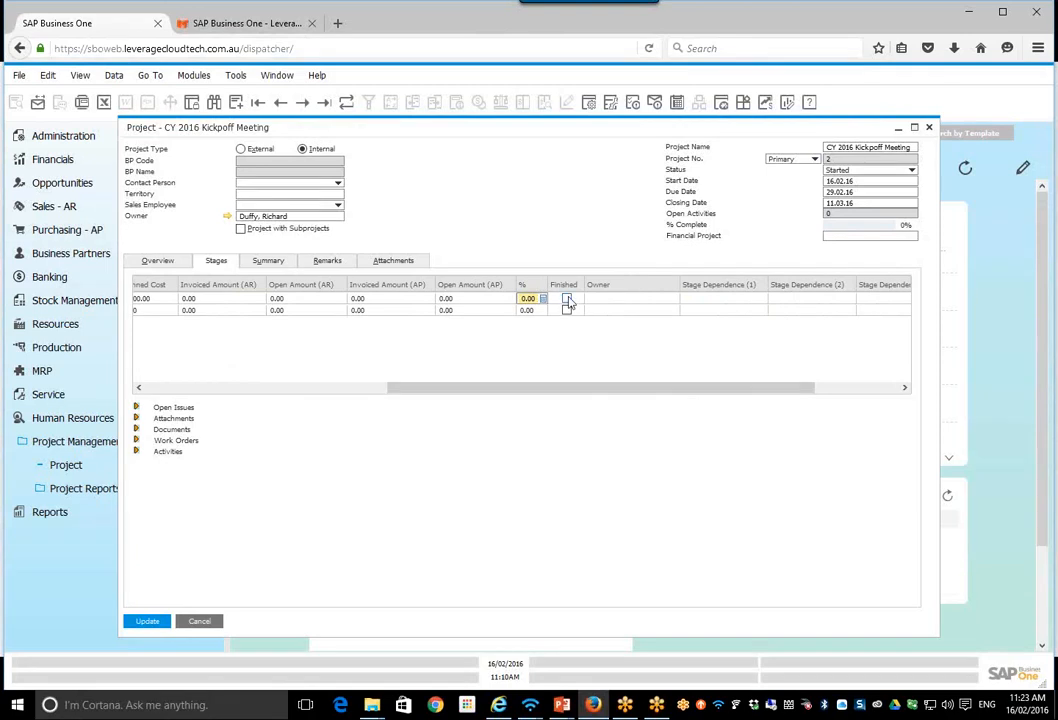
click(566, 299)
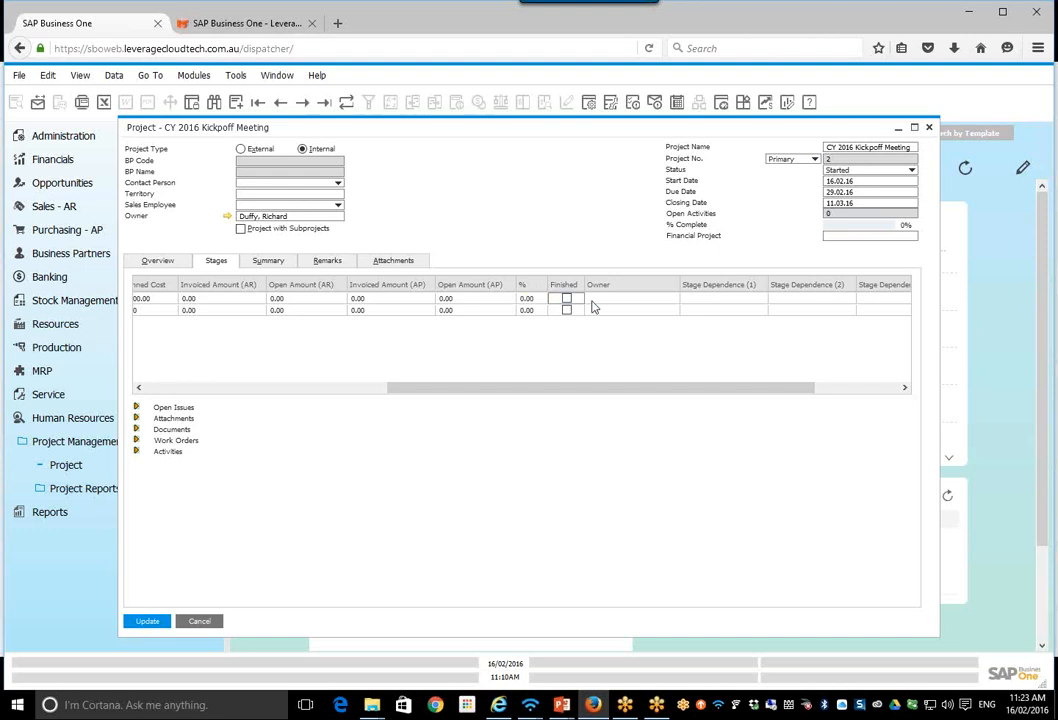
click(611, 298)
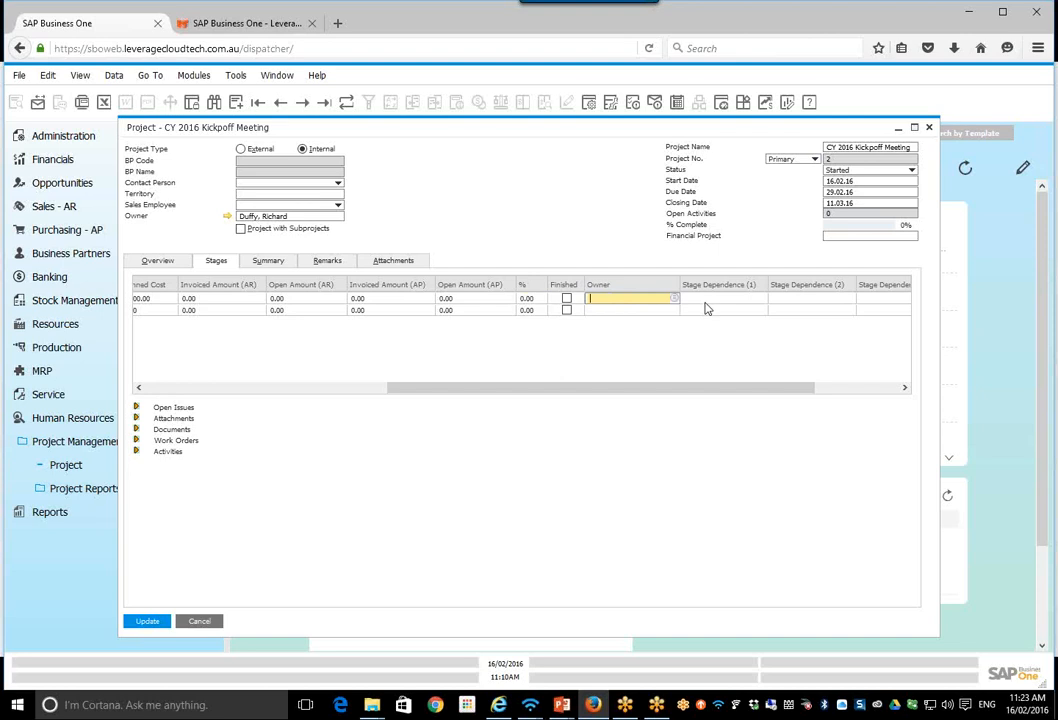
click(866, 394)
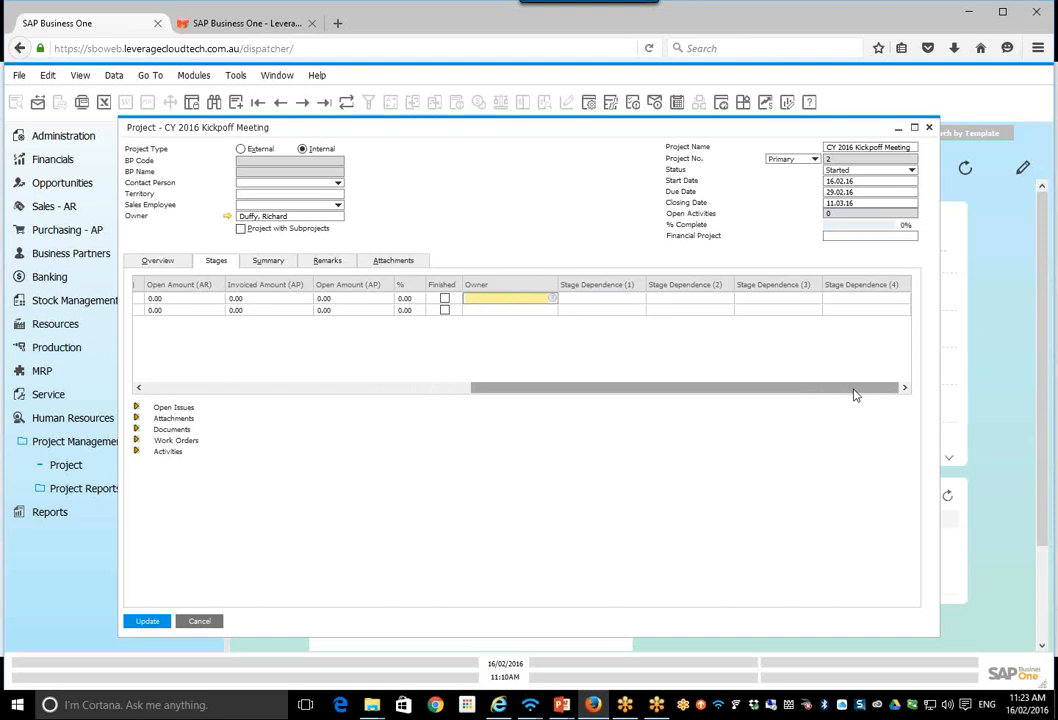
click(605, 300)
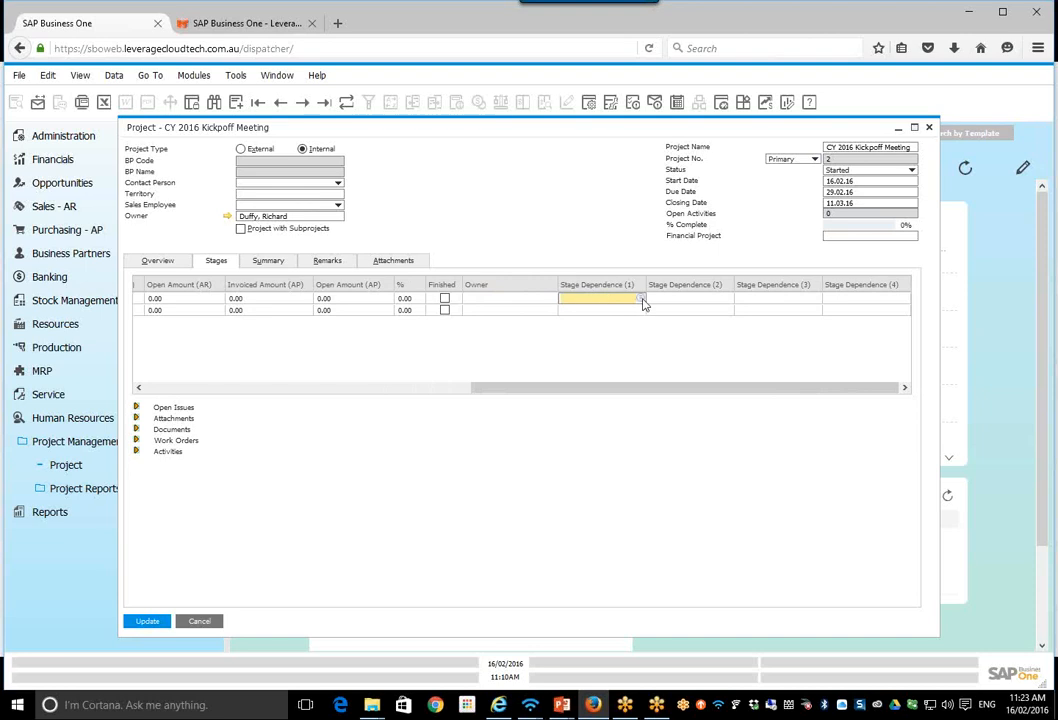
click(641, 299)
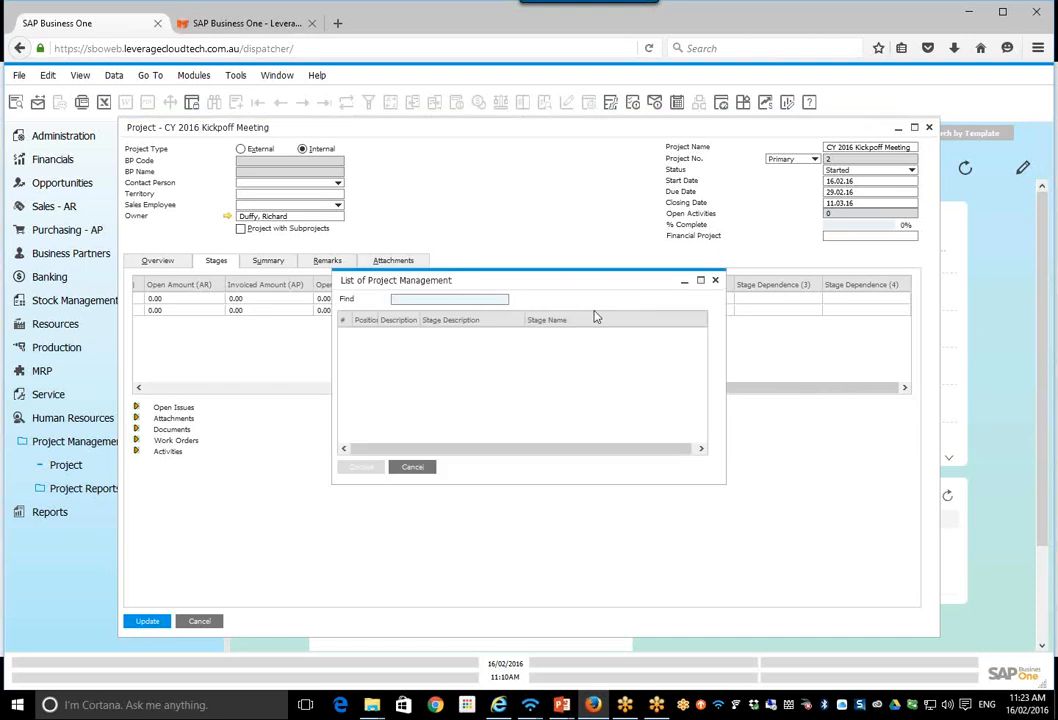
click(715, 281)
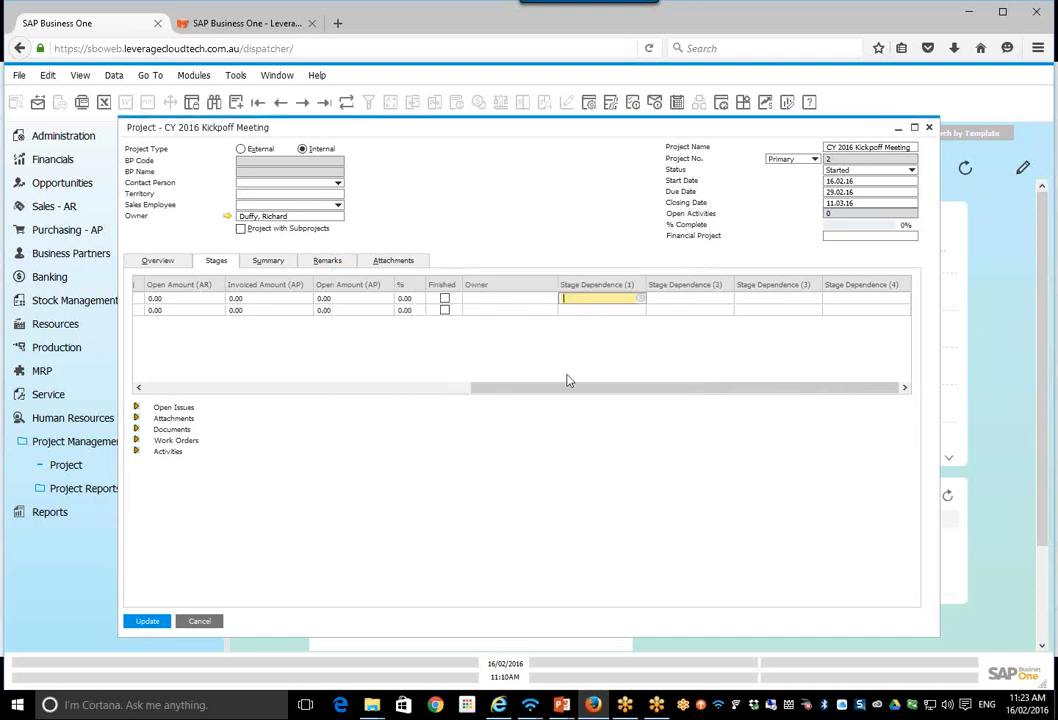
Step: Save the project's stage changes and select the first Evaluation stage line
click(392, 389)
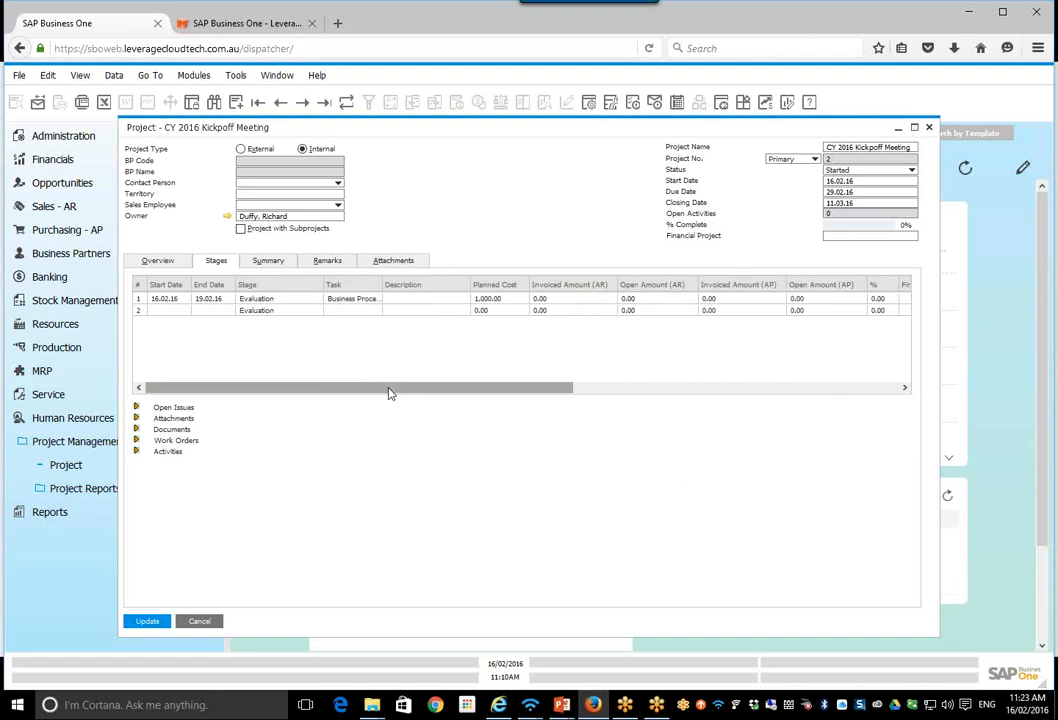
click(148, 622)
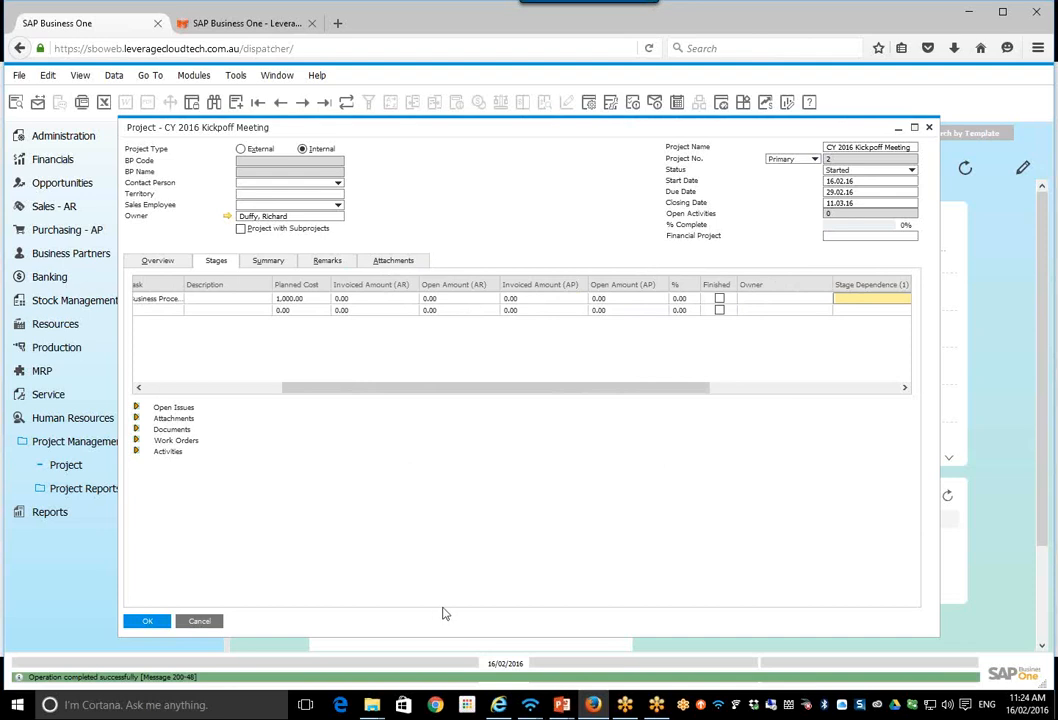
click(193, 387)
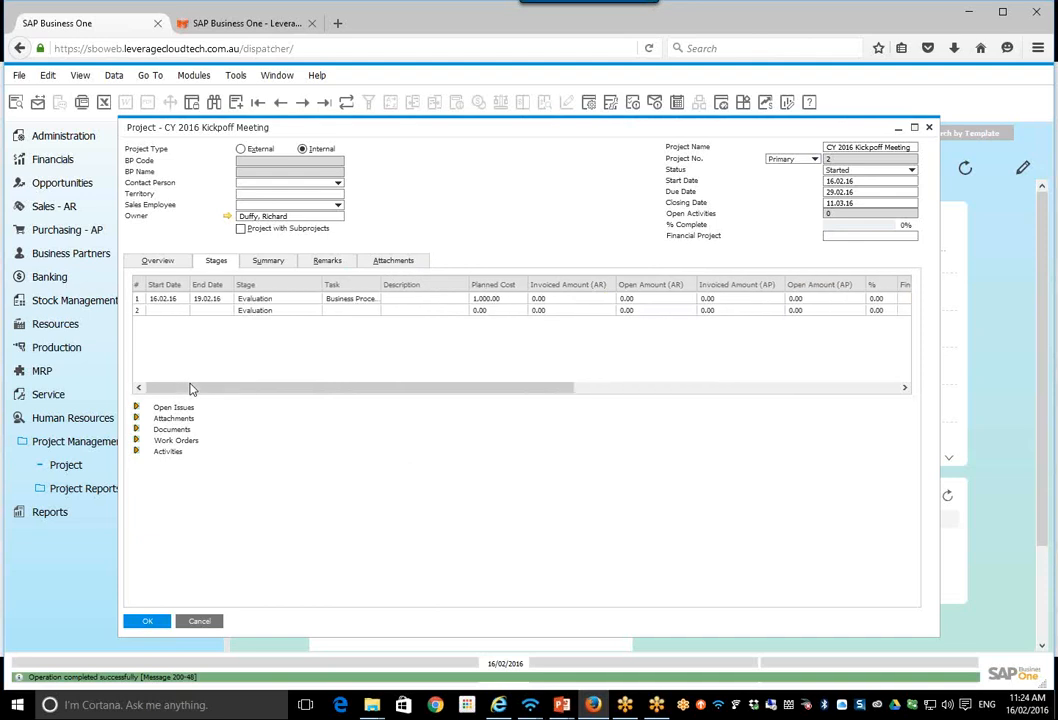
click(160, 300)
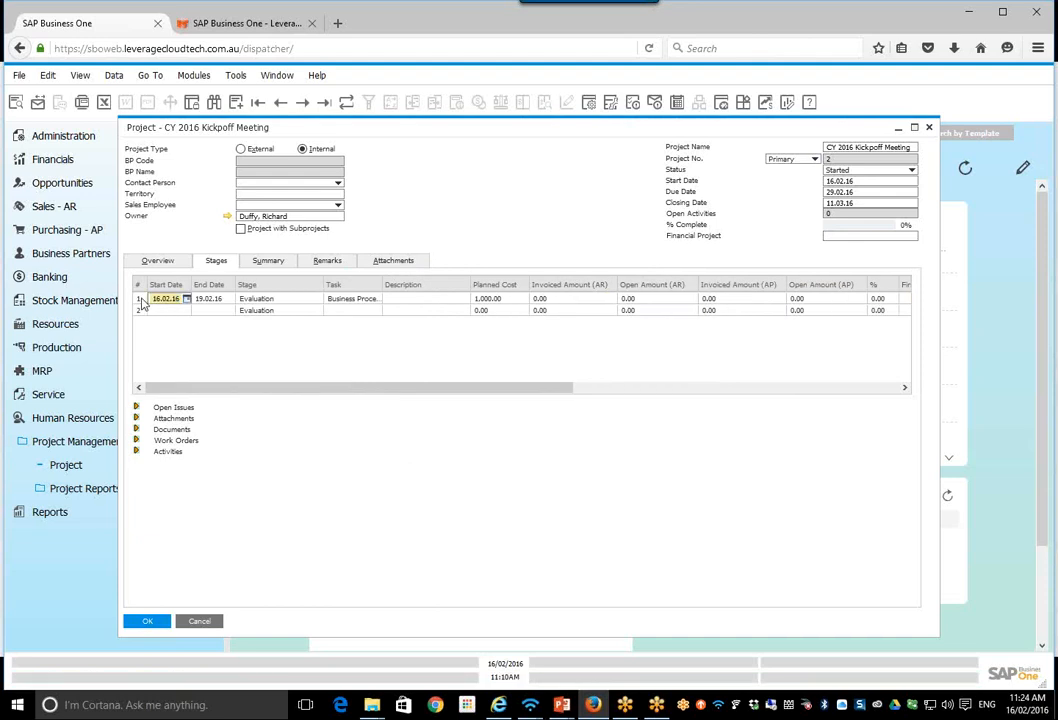
click(140, 300)
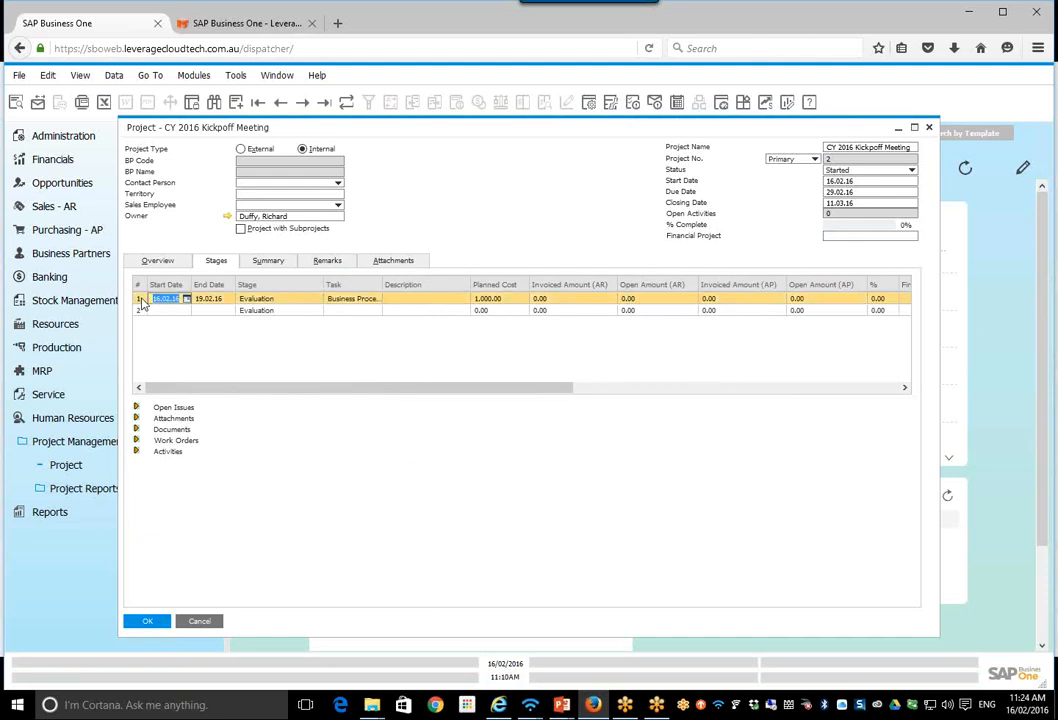
Step: Examine the first stage's attachments section and its open issues fields, including the list of service call solutions
click(135, 418)
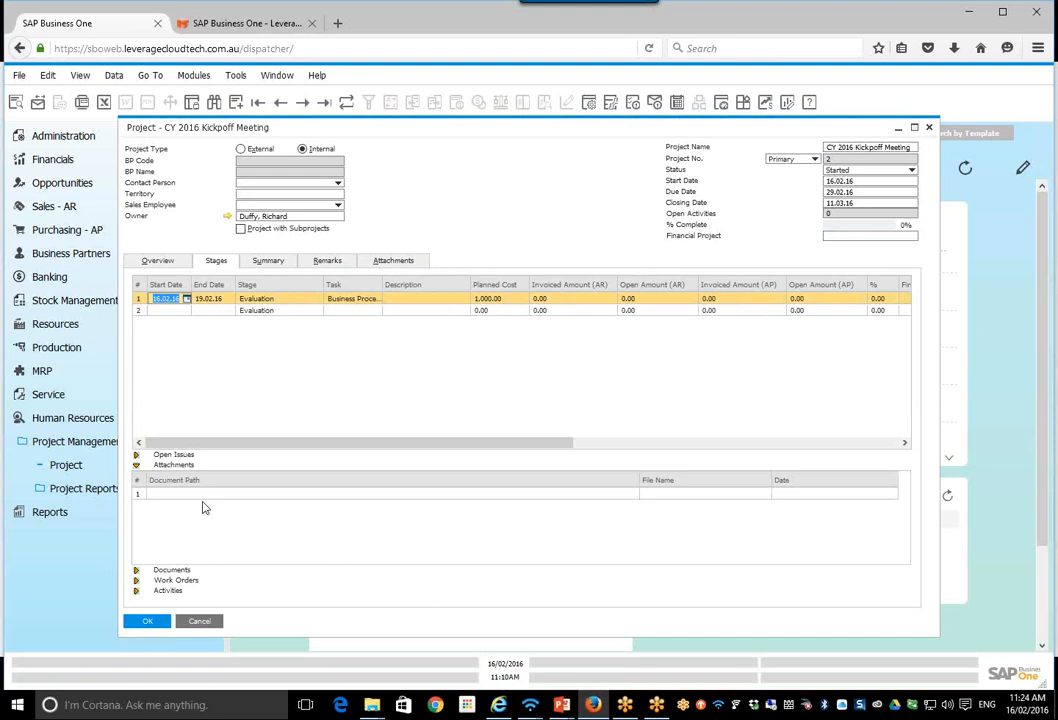
click(138, 465)
click(138, 551)
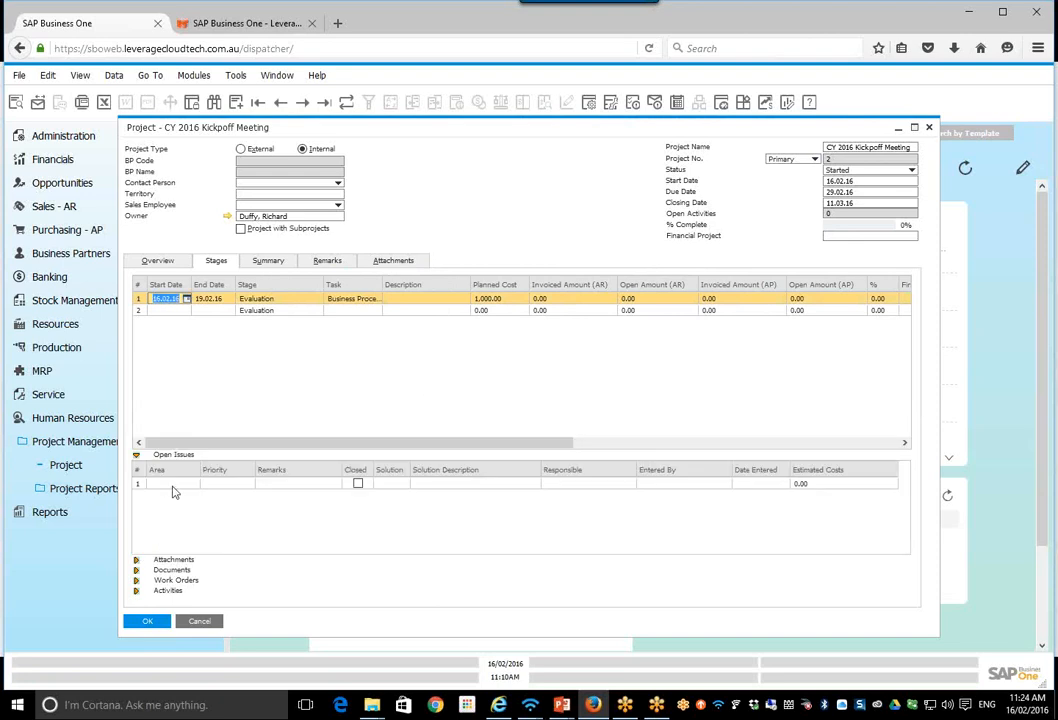
click(180, 485)
click(194, 486)
click(275, 524)
click(399, 485)
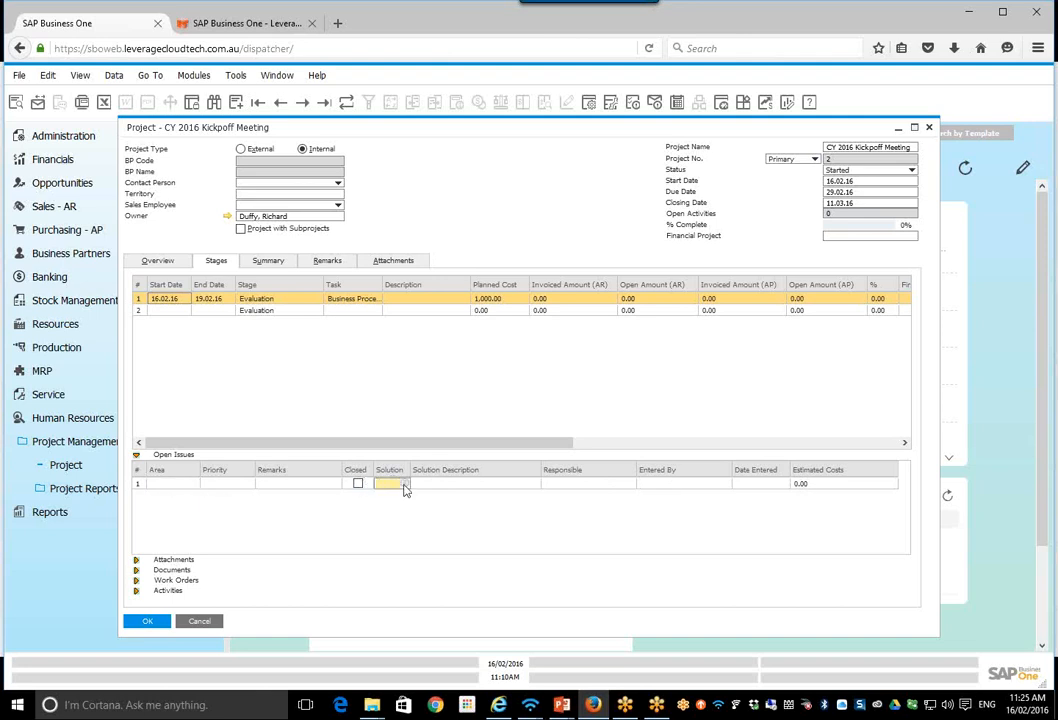
click(404, 486)
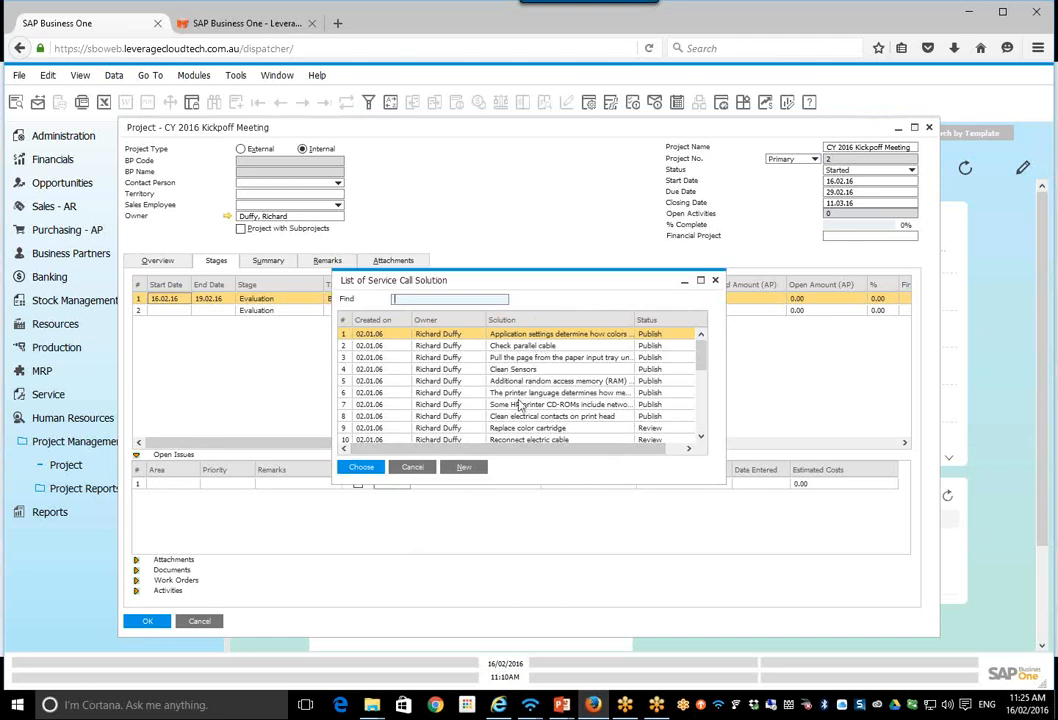
click(716, 281)
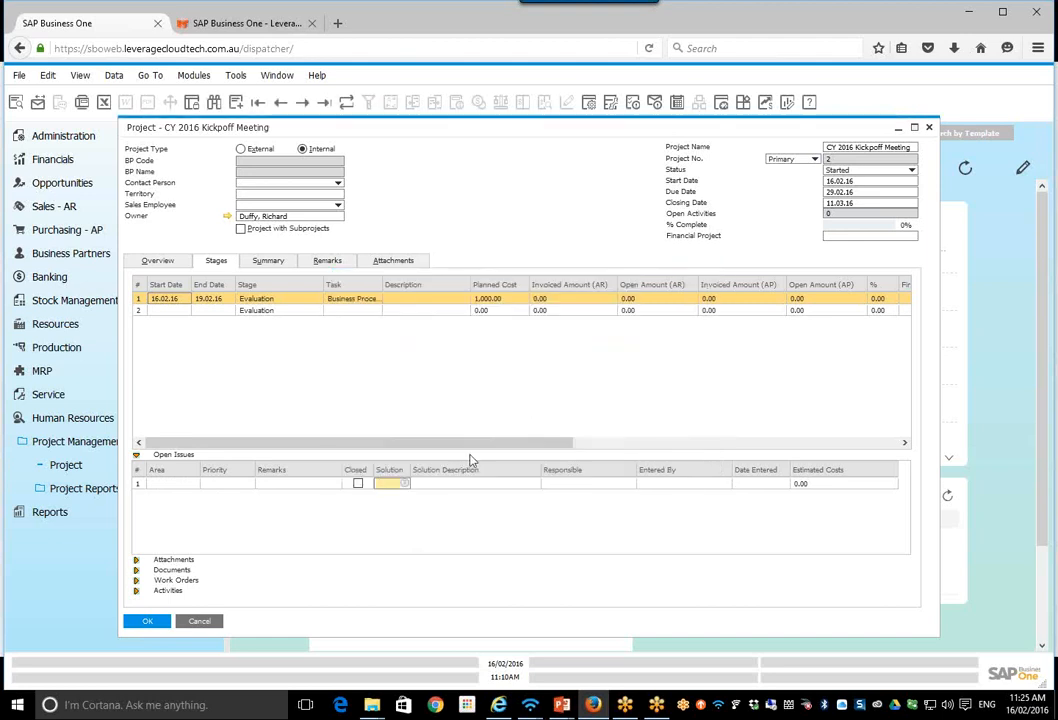
Step: Examine the document types that can be linked to the first stage, leaving none selected
click(137, 571)
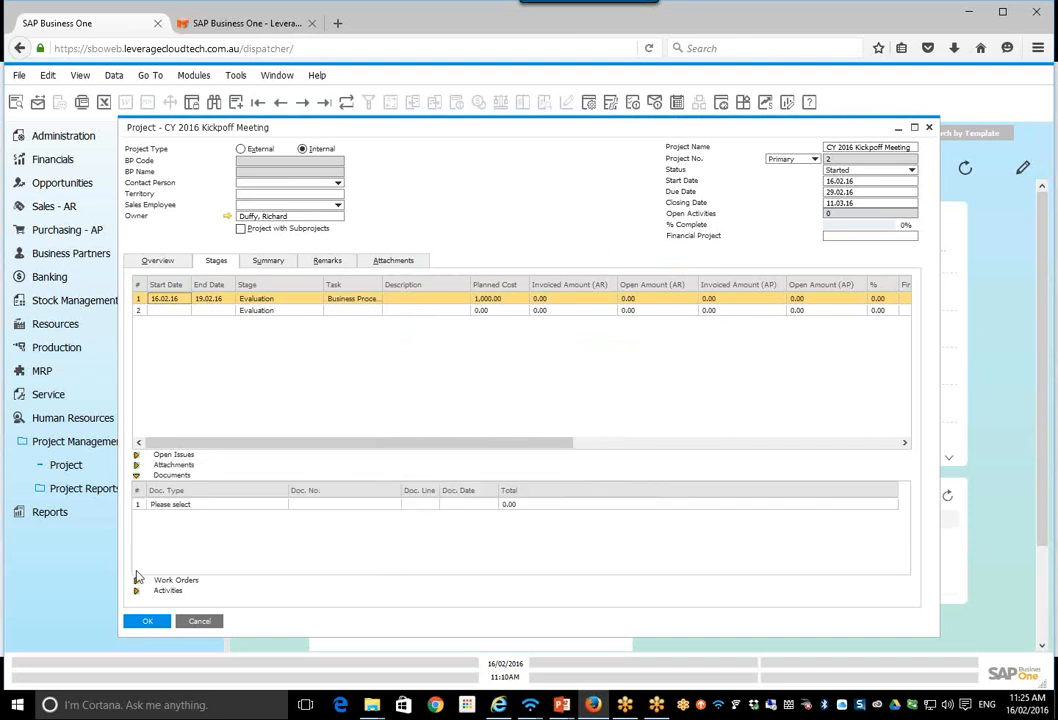
click(217, 507)
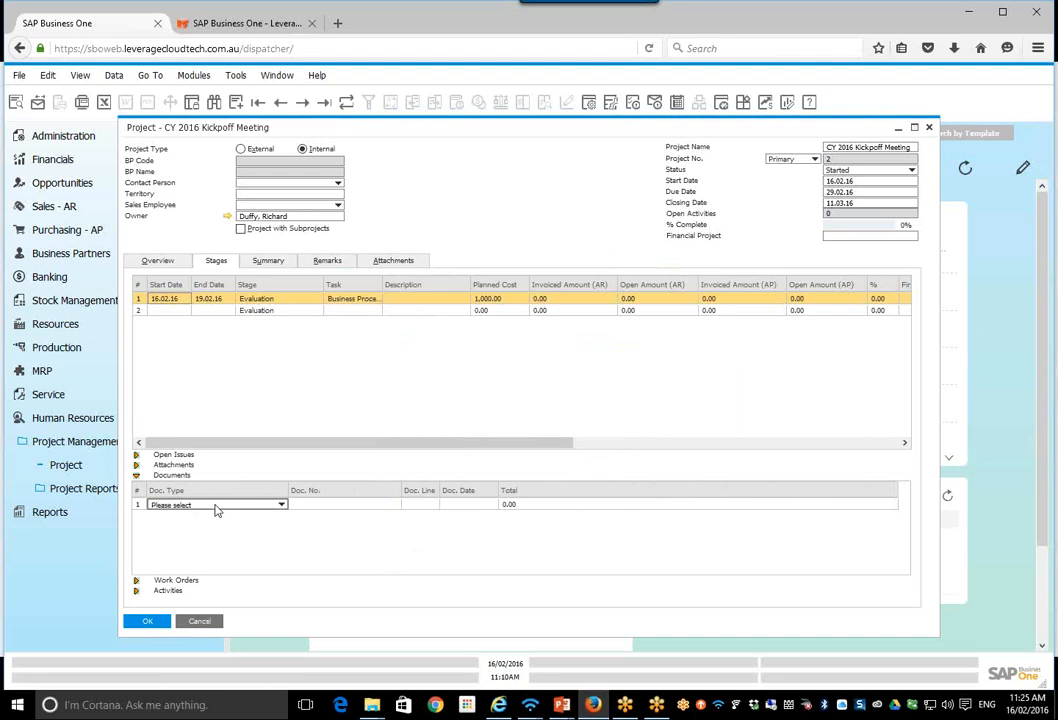
click(283, 507)
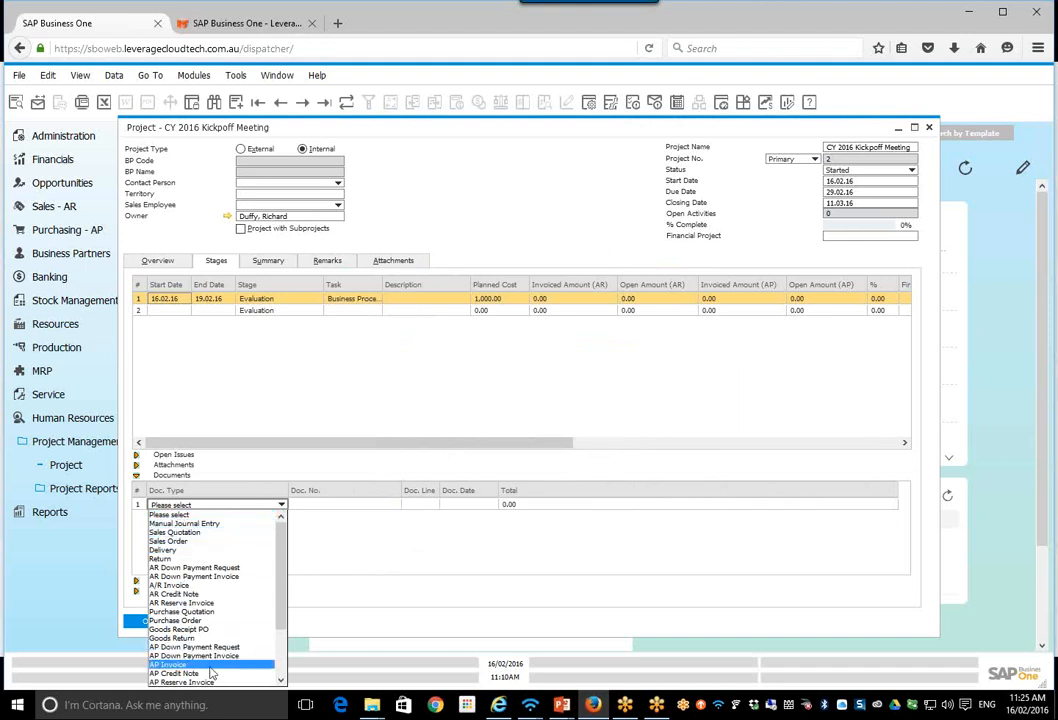
scroll(282, 672, down, 3)
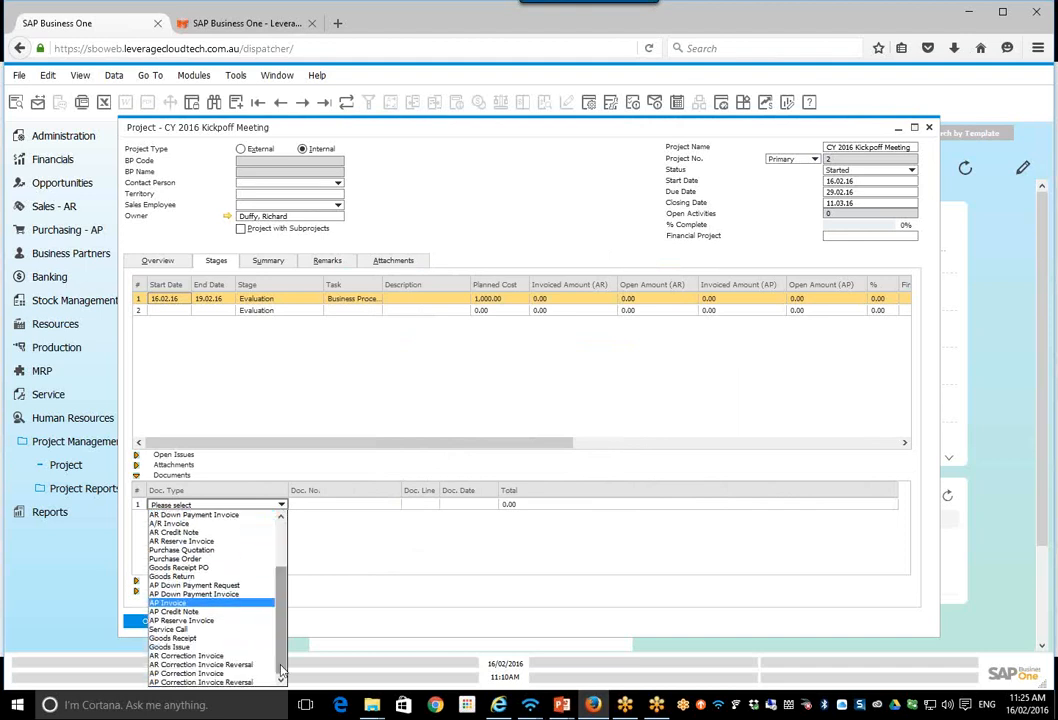
scroll(280, 660, up, 3)
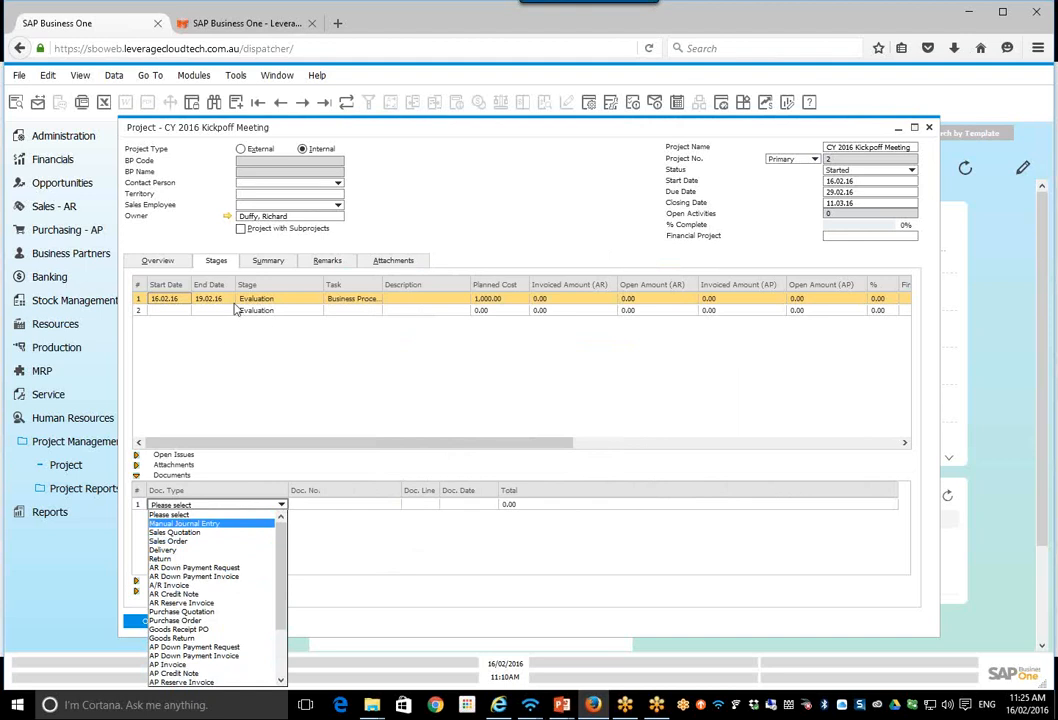
click(212, 397)
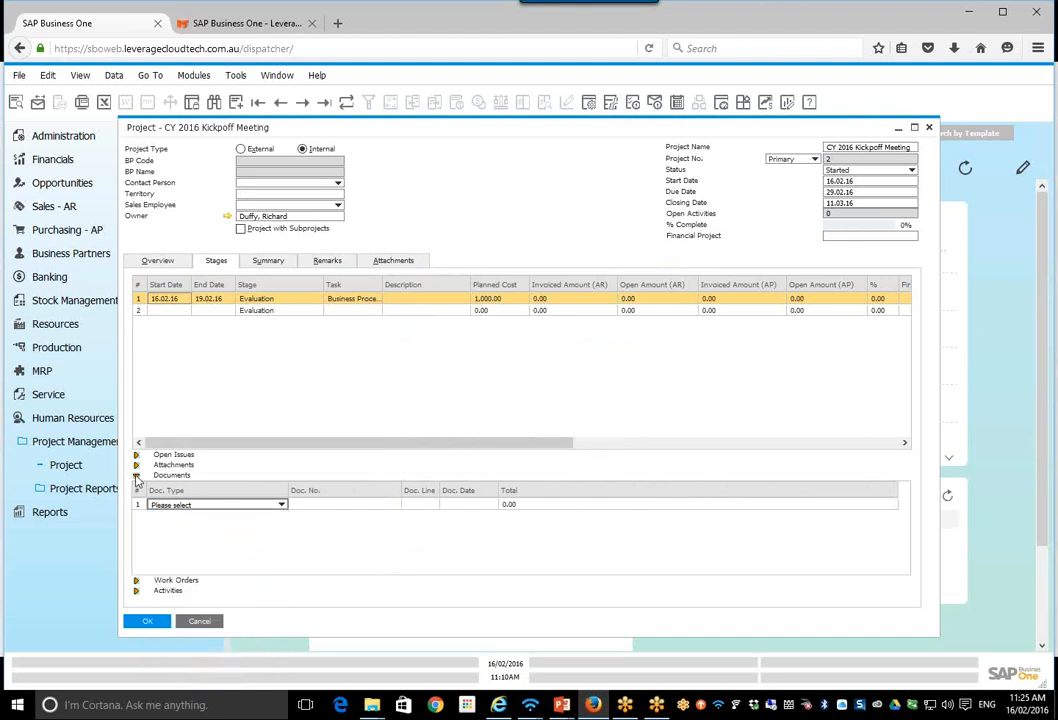
Step: View the first stage's work orders section and its list of production orders, closing the list without a choice
click(139, 581)
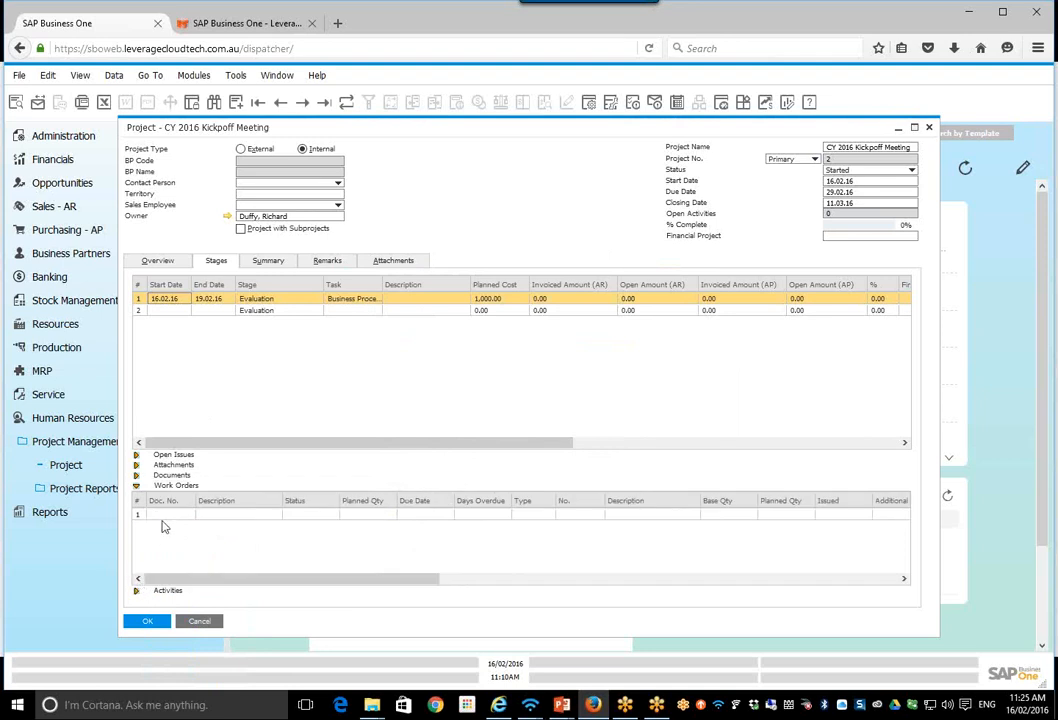
click(167, 516)
click(191, 515)
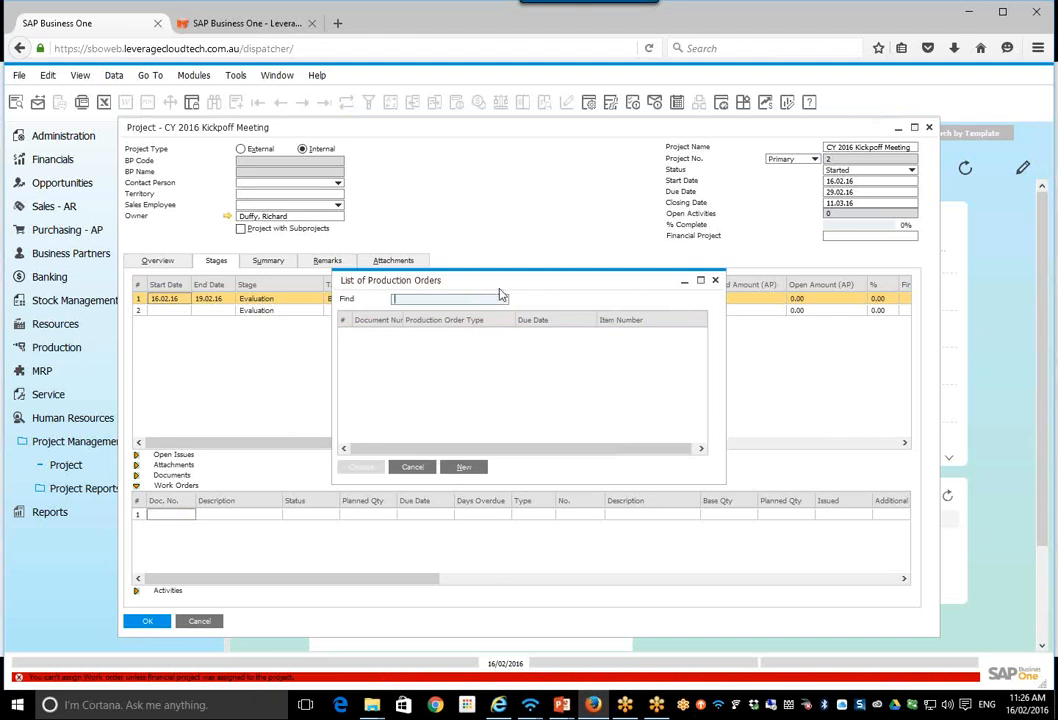
click(716, 283)
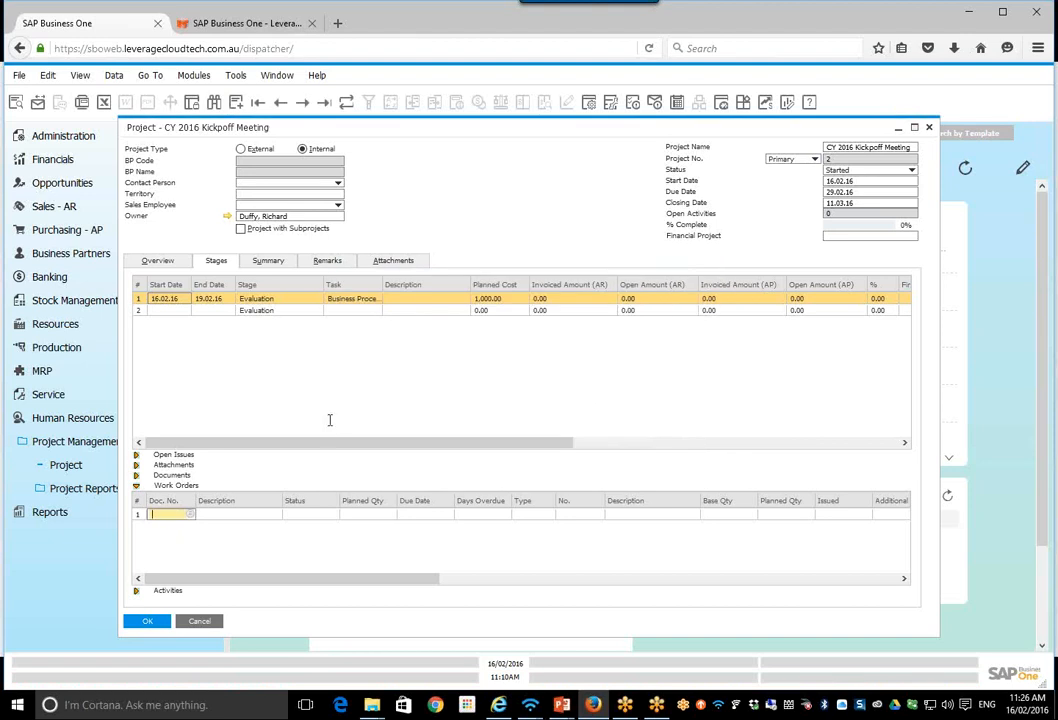
Step: View the first stage's activities section and its list of activities, cancelling the list without a choice
click(137, 591)
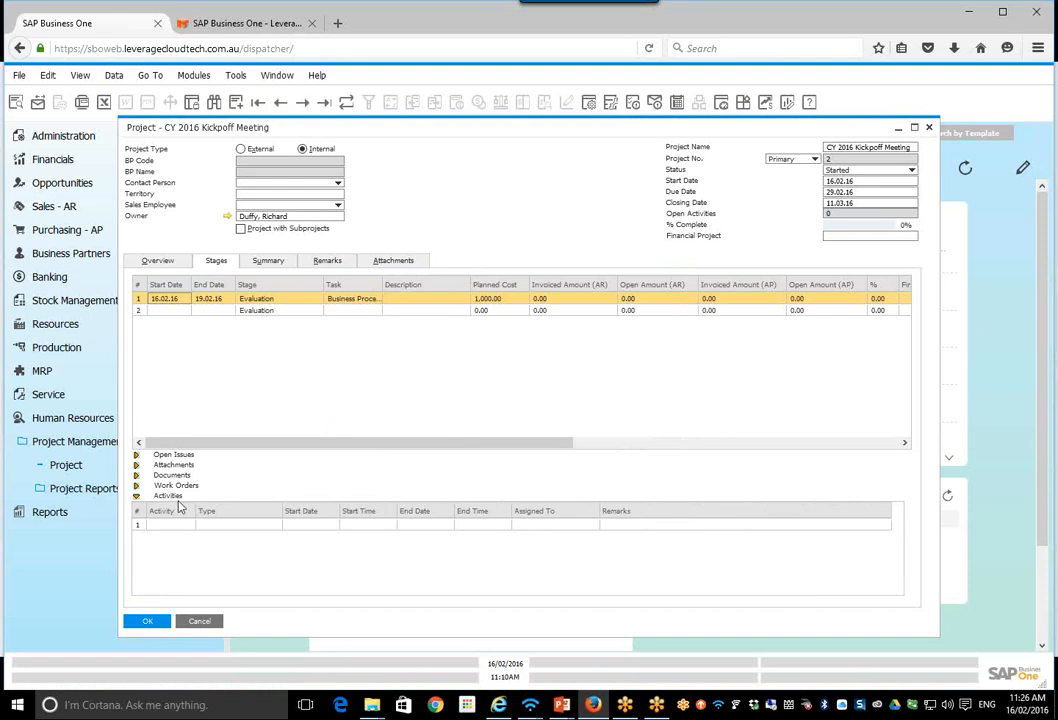
click(182, 526)
click(190, 526)
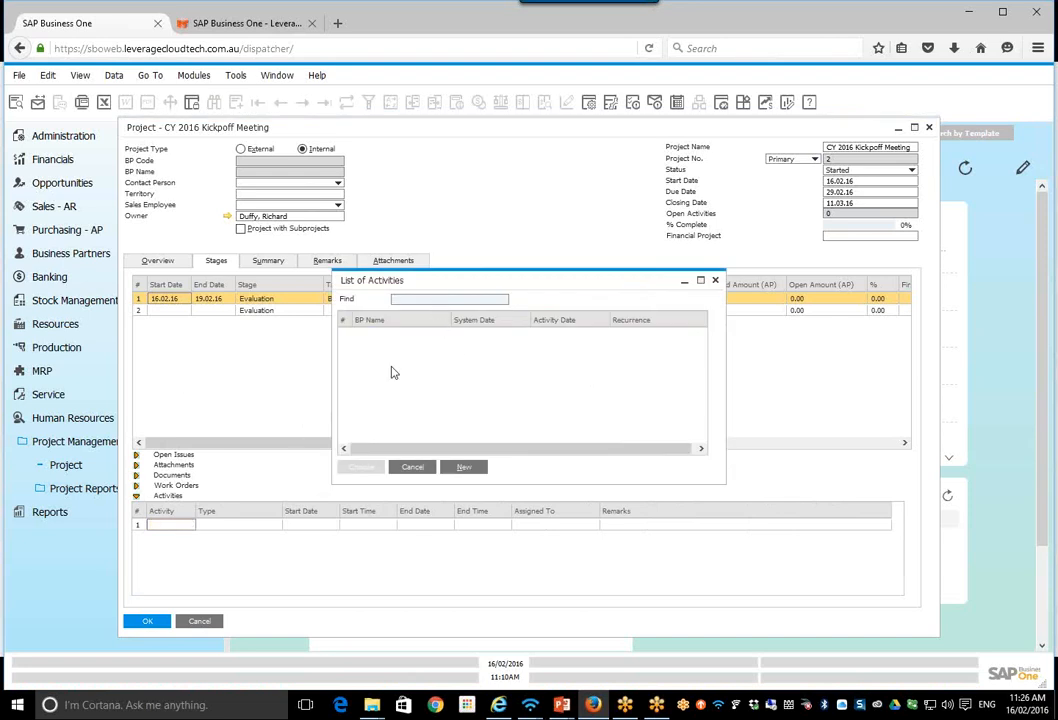
click(413, 468)
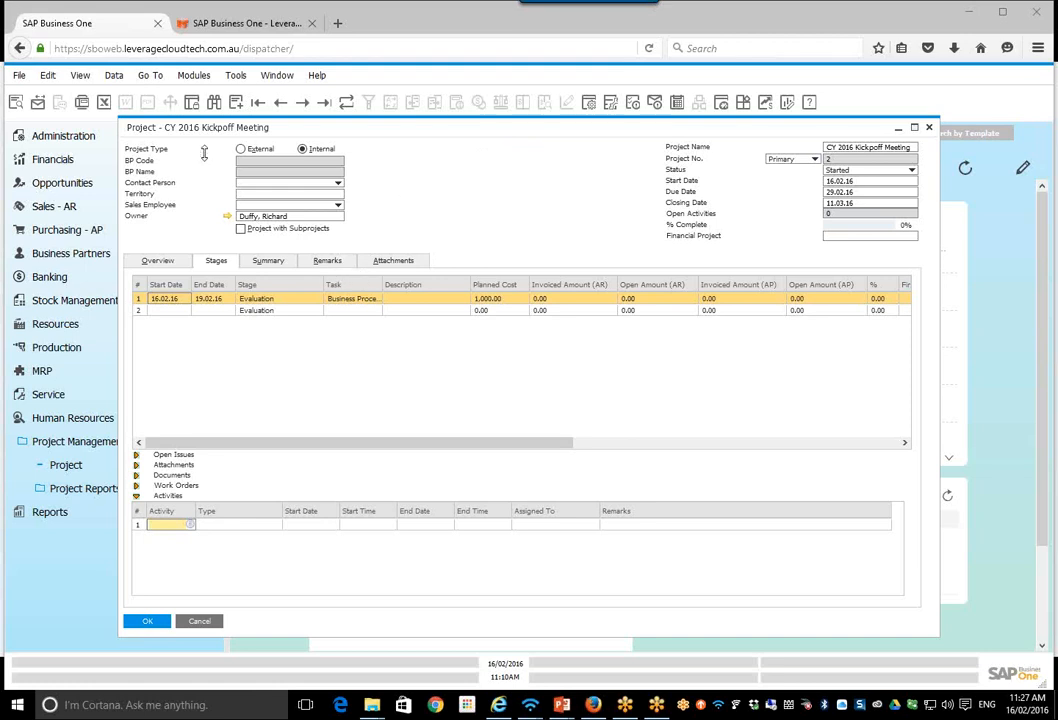
Step: Glance through the available modules and close the CY 2016 Kickoff Meeting project
click(193, 76)
mouse_move(222, 130)
click(175, 299)
click(147, 623)
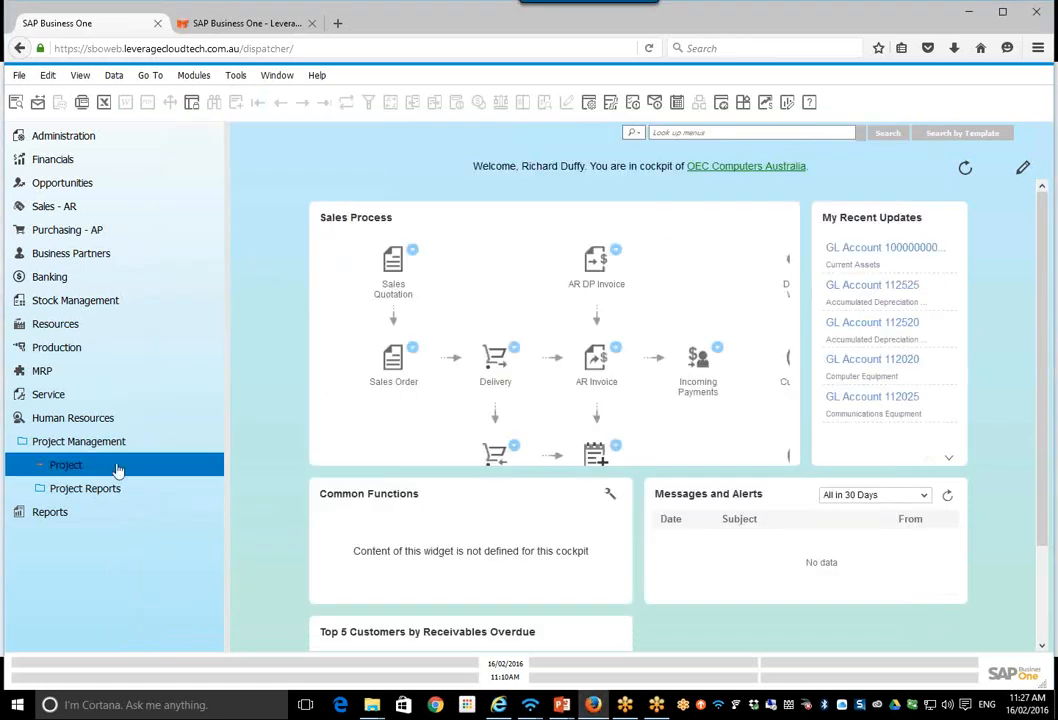
Step: Run the Stage Analysis project report from start date 01.01.16, including project stages and finished stages
click(97, 489)
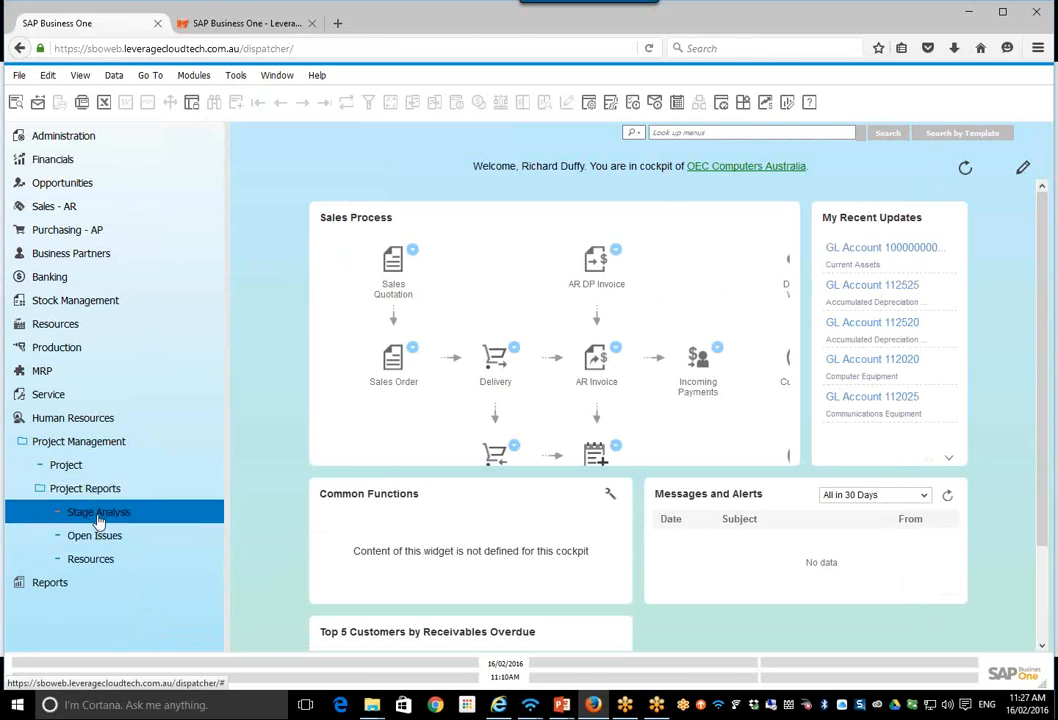
click(100, 513)
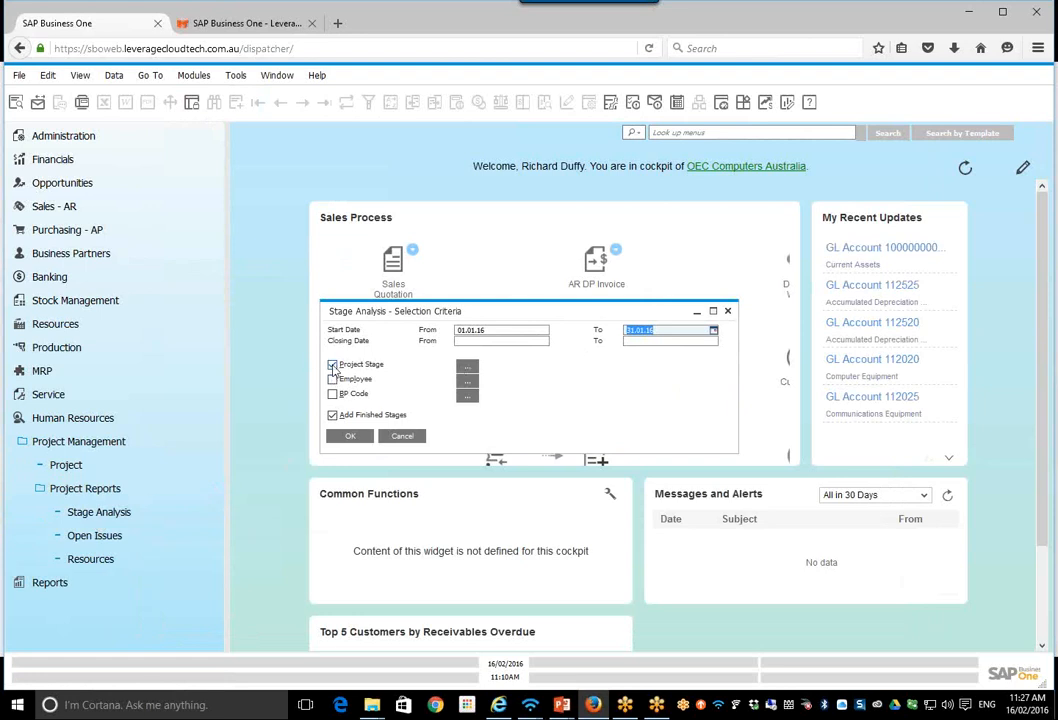
click(349, 437)
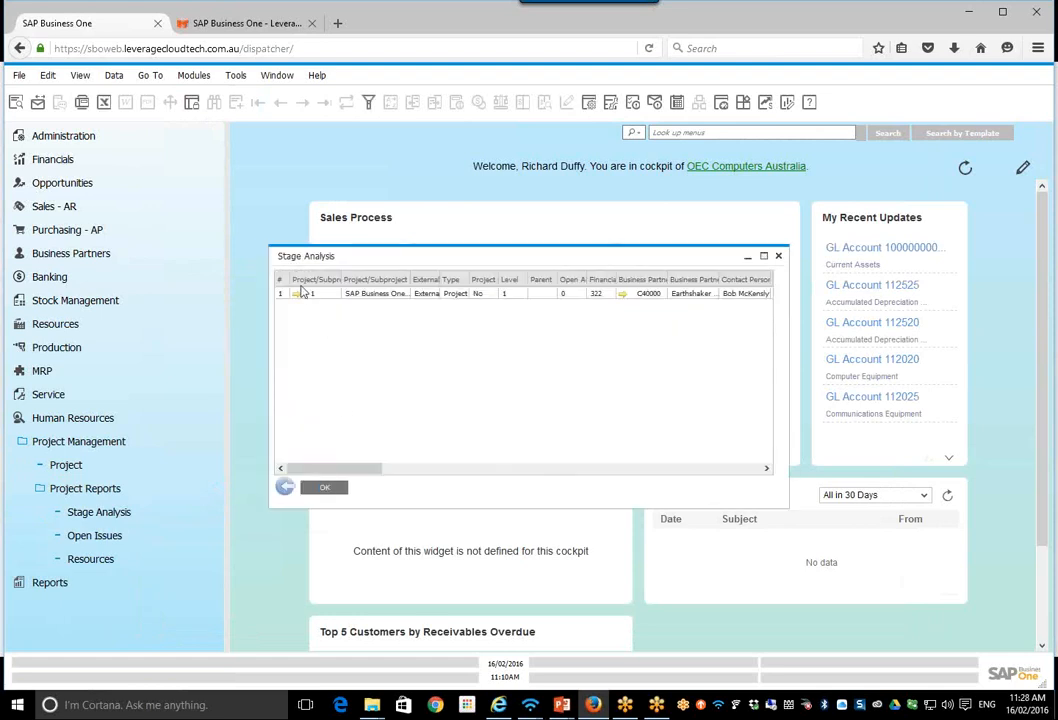
drag(351, 263, 275, 240)
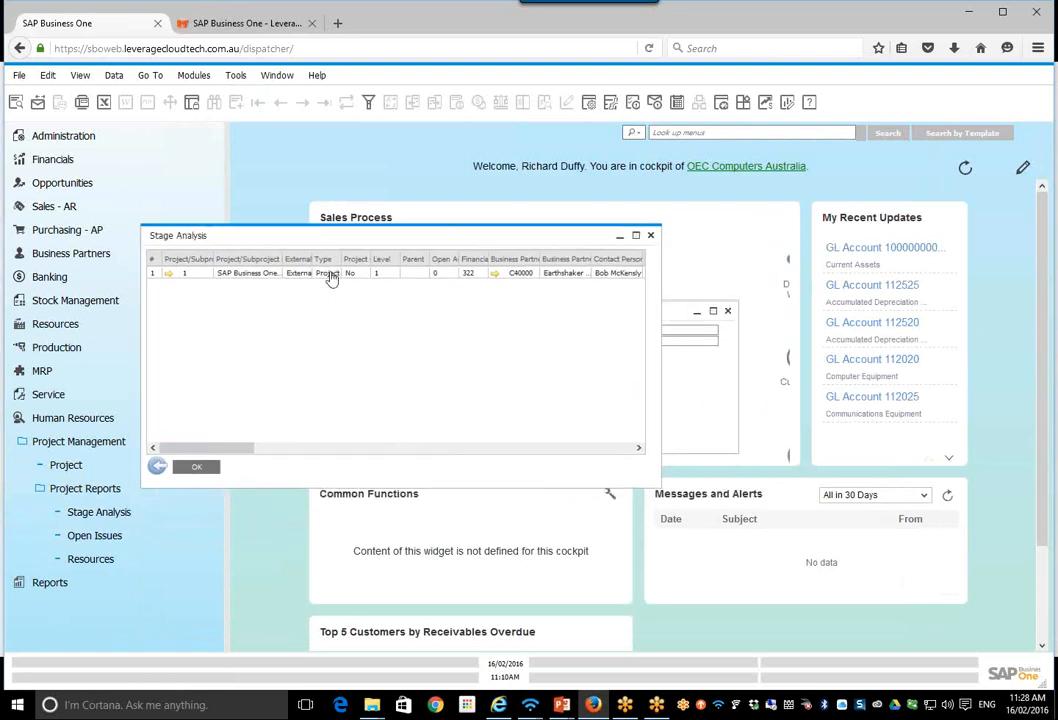
Step: Try to preview the Stage Analysis report for printing, and close the report and its selection criteria
click(16, 108)
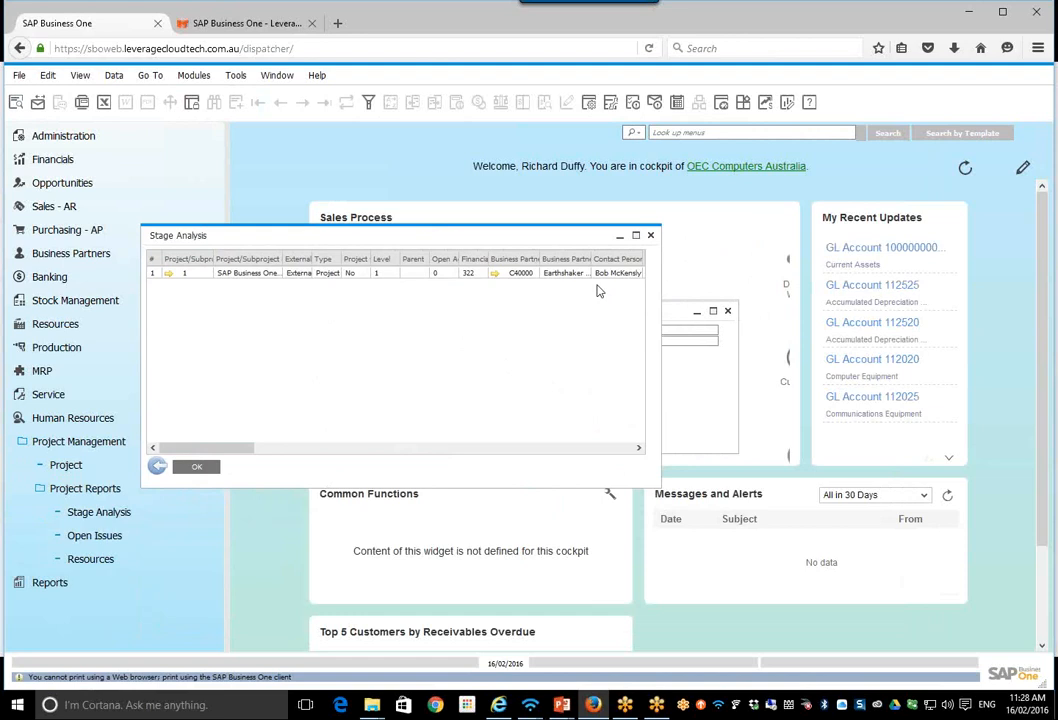
click(651, 237)
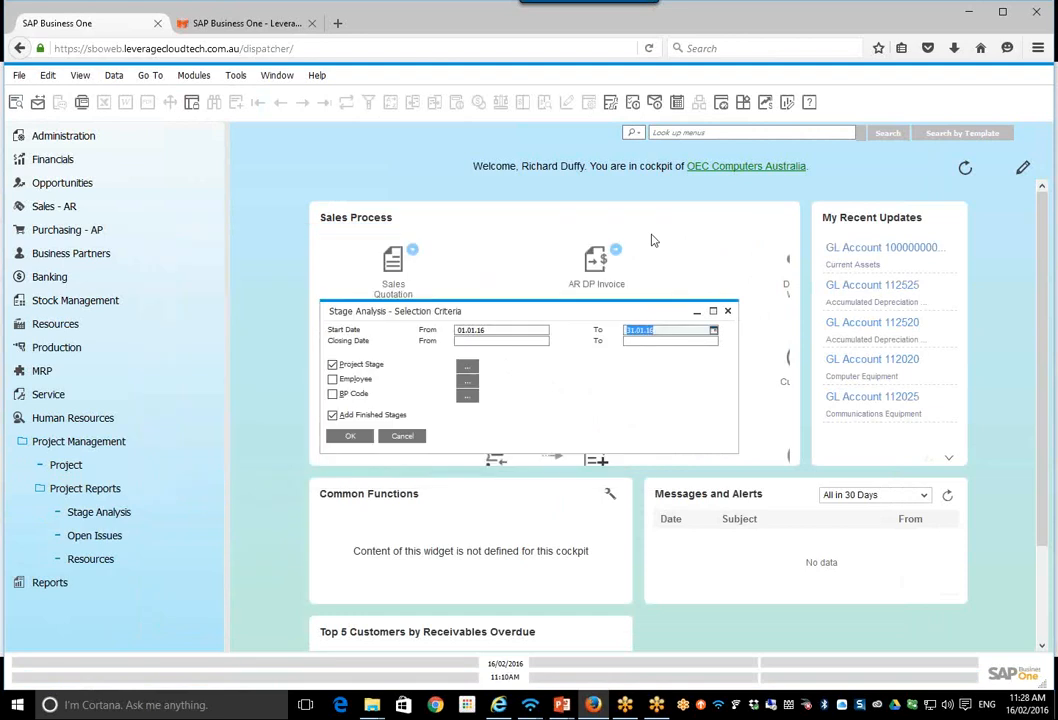
click(728, 312)
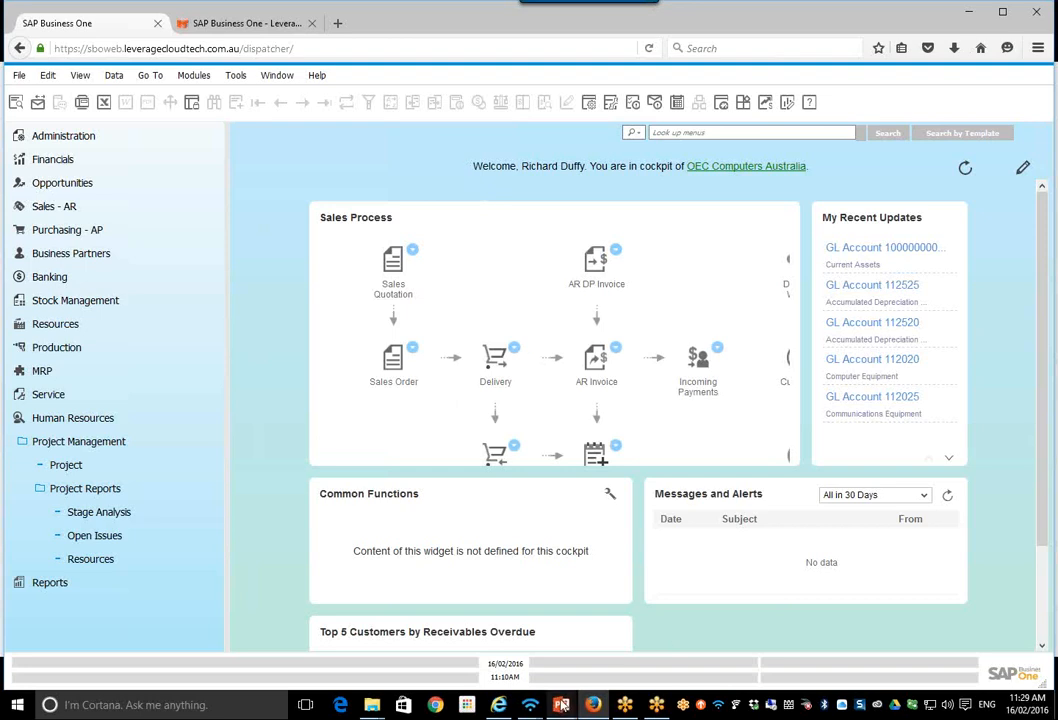
Step: Switch to the running PowerPoint slide show at the Human Resources Relationship Map slide
mouse_move(561, 706)
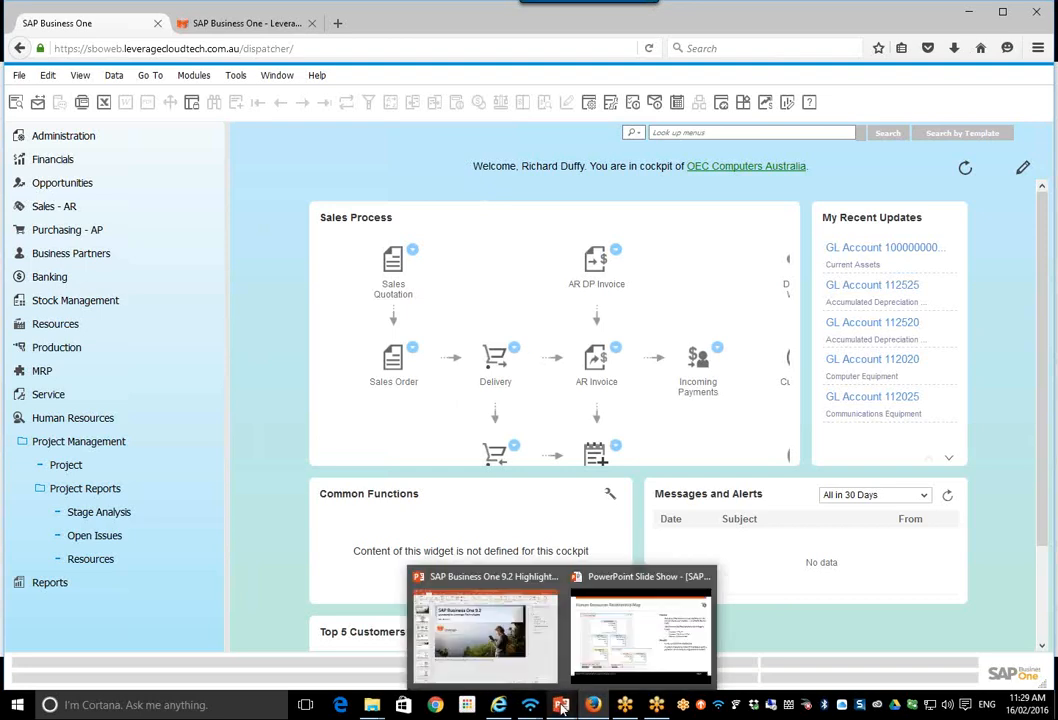
click(638, 628)
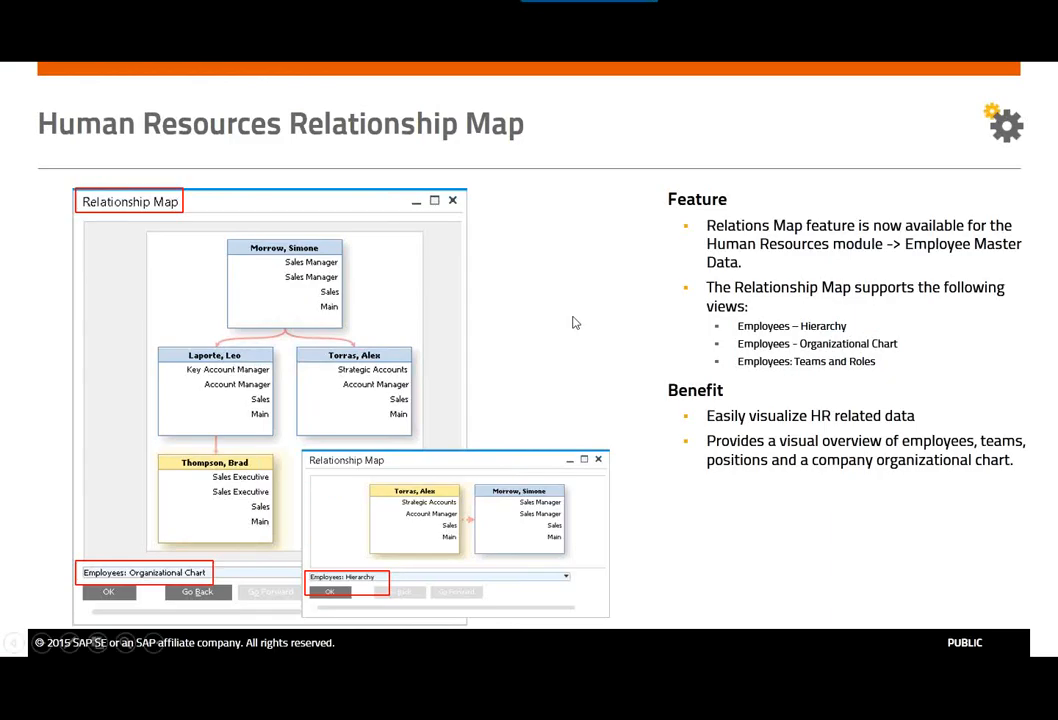